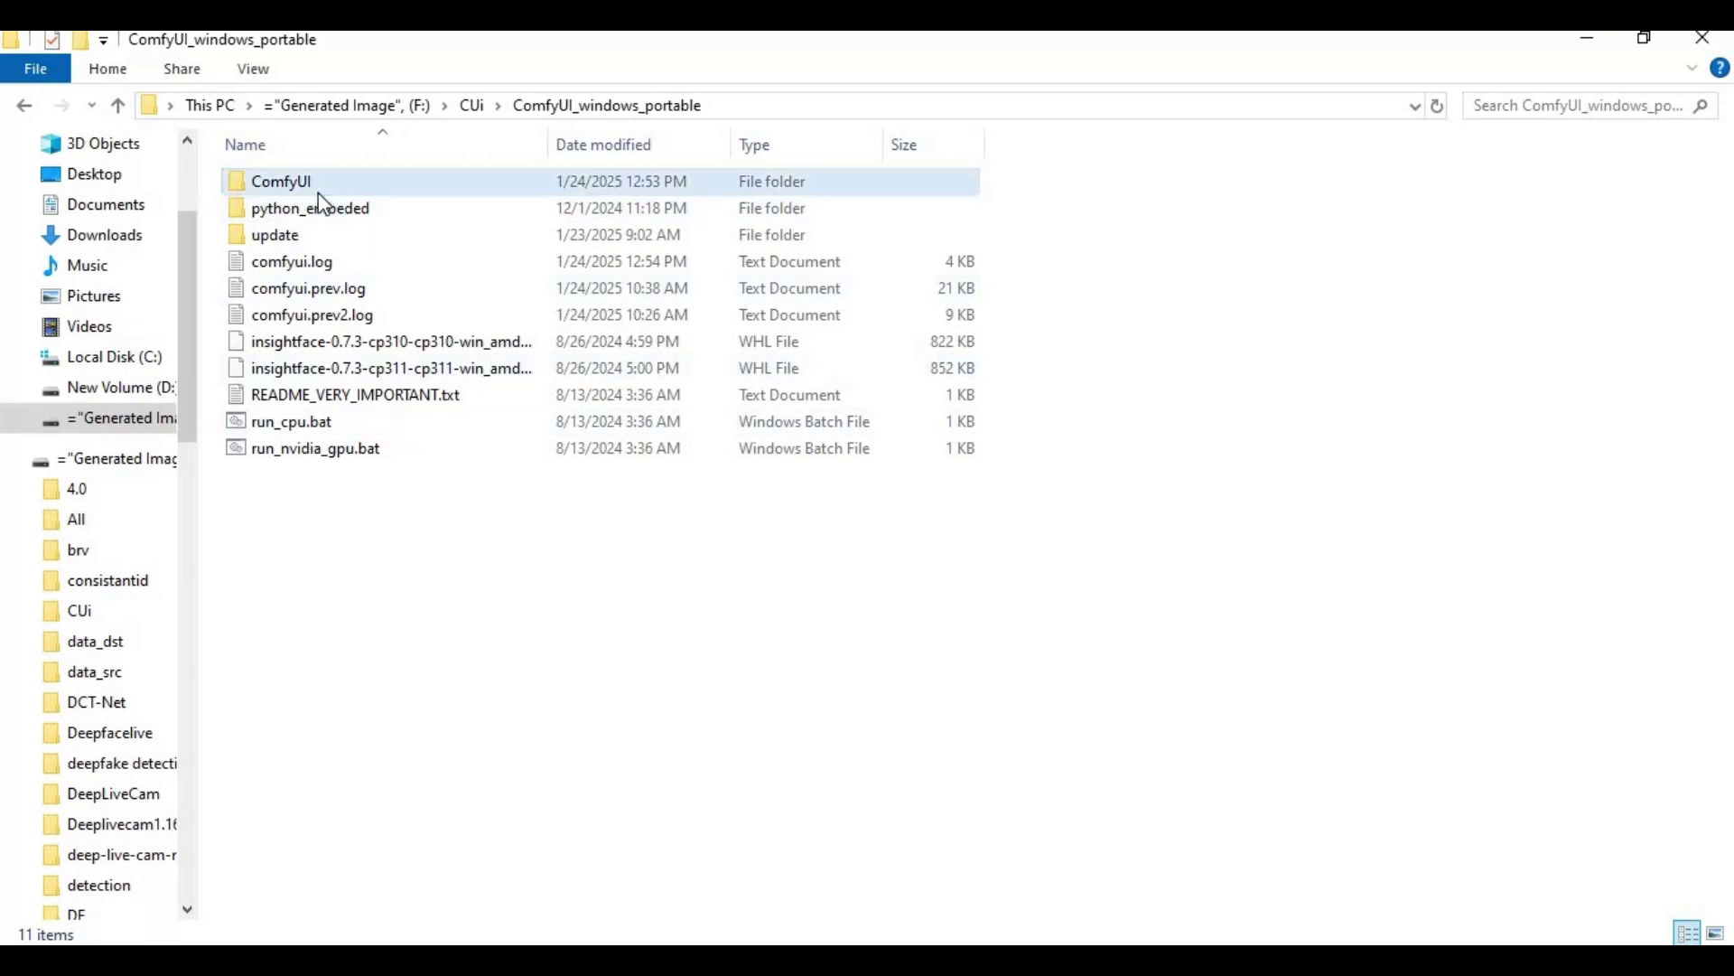
- Open the ComfyUI folder inside ComfyUI_windows_portable in File Explorer
double_click(294, 185)
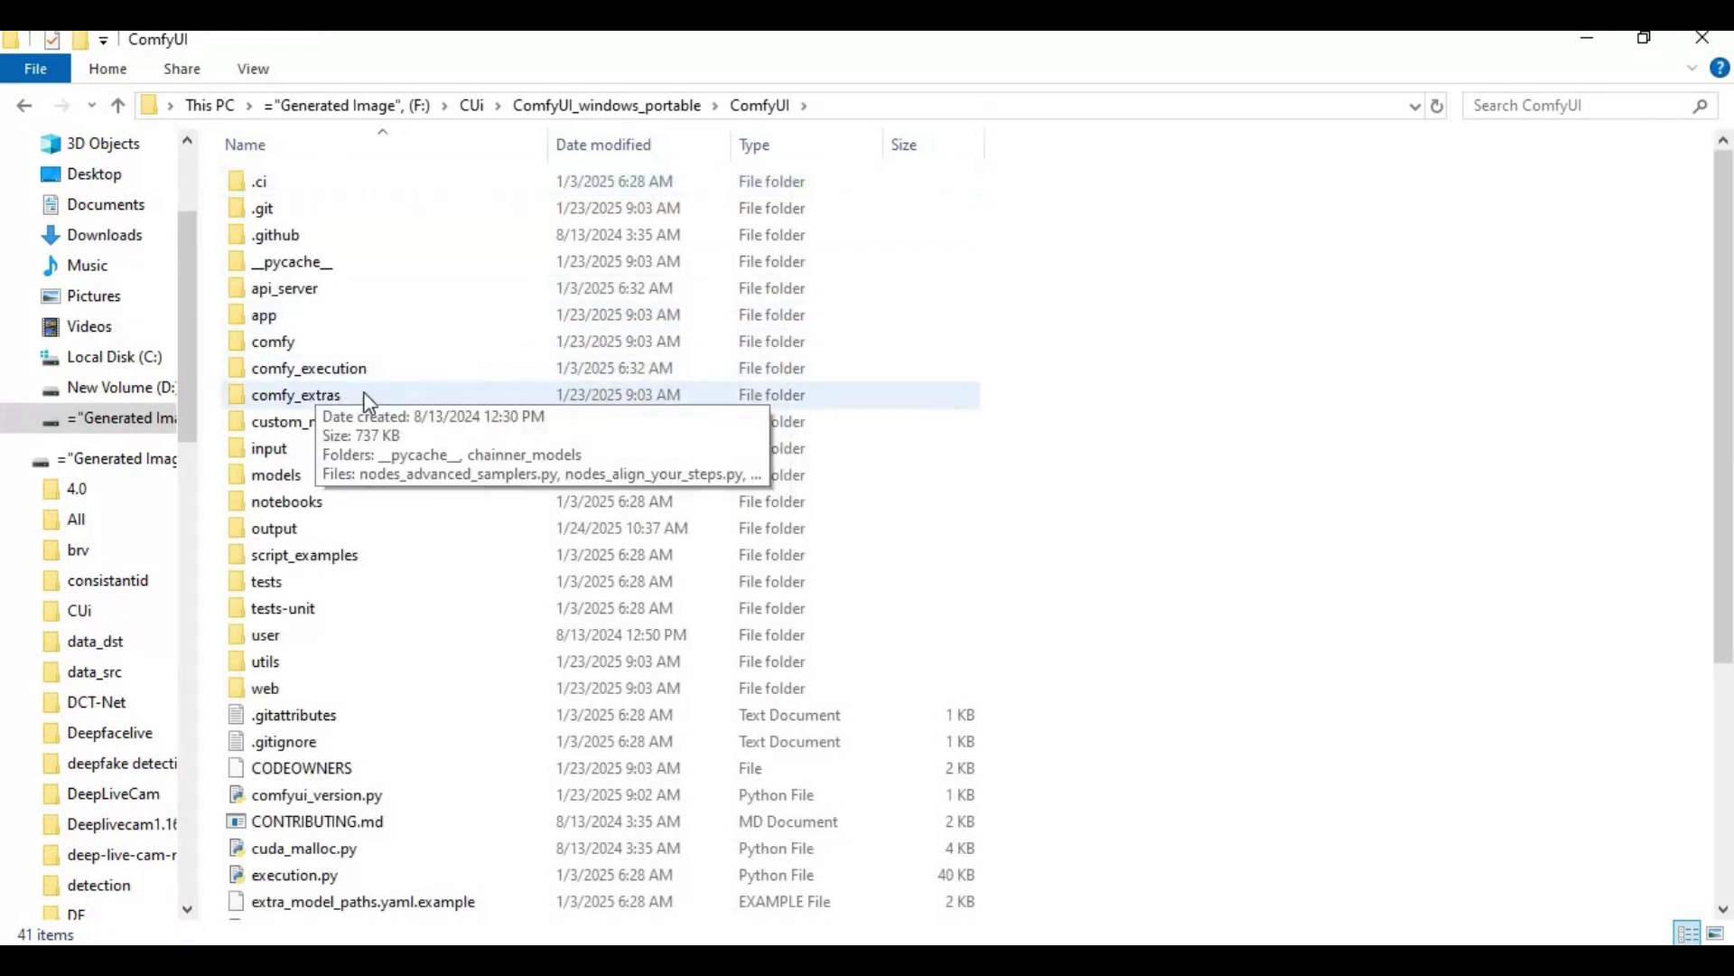
- Enter custom_nodes and launch a Command Prompt there by typing cmd in the address bar
double_click(321, 425)
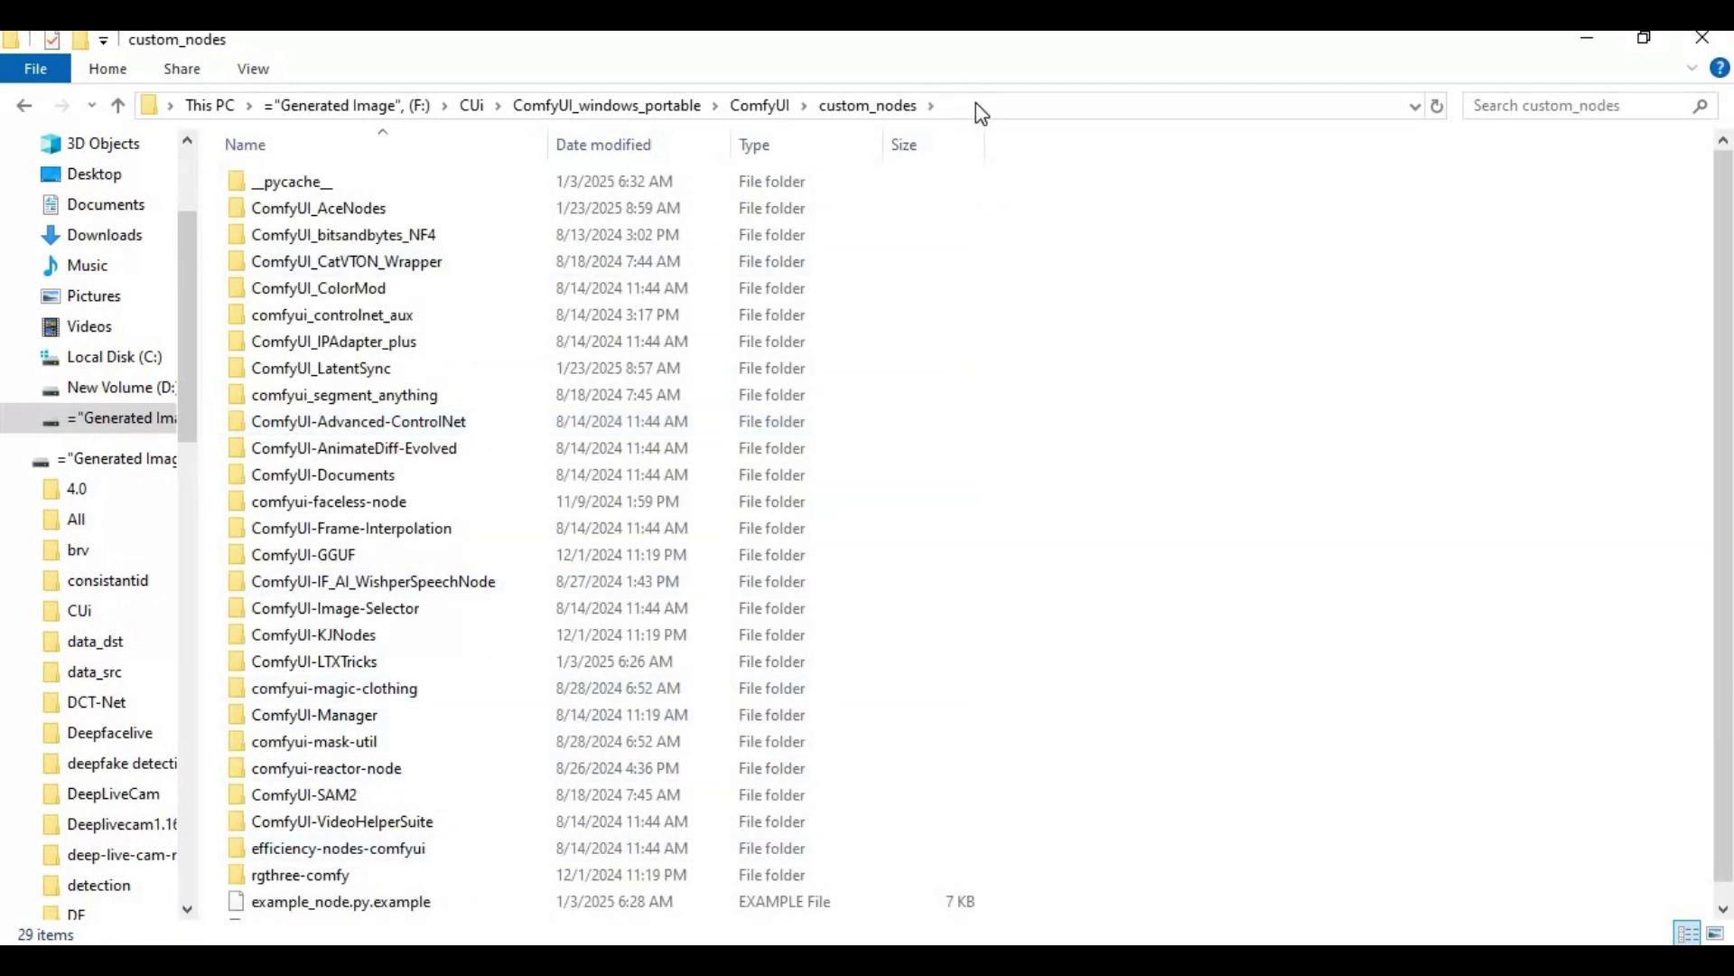
left_click(978, 103)
type("c")
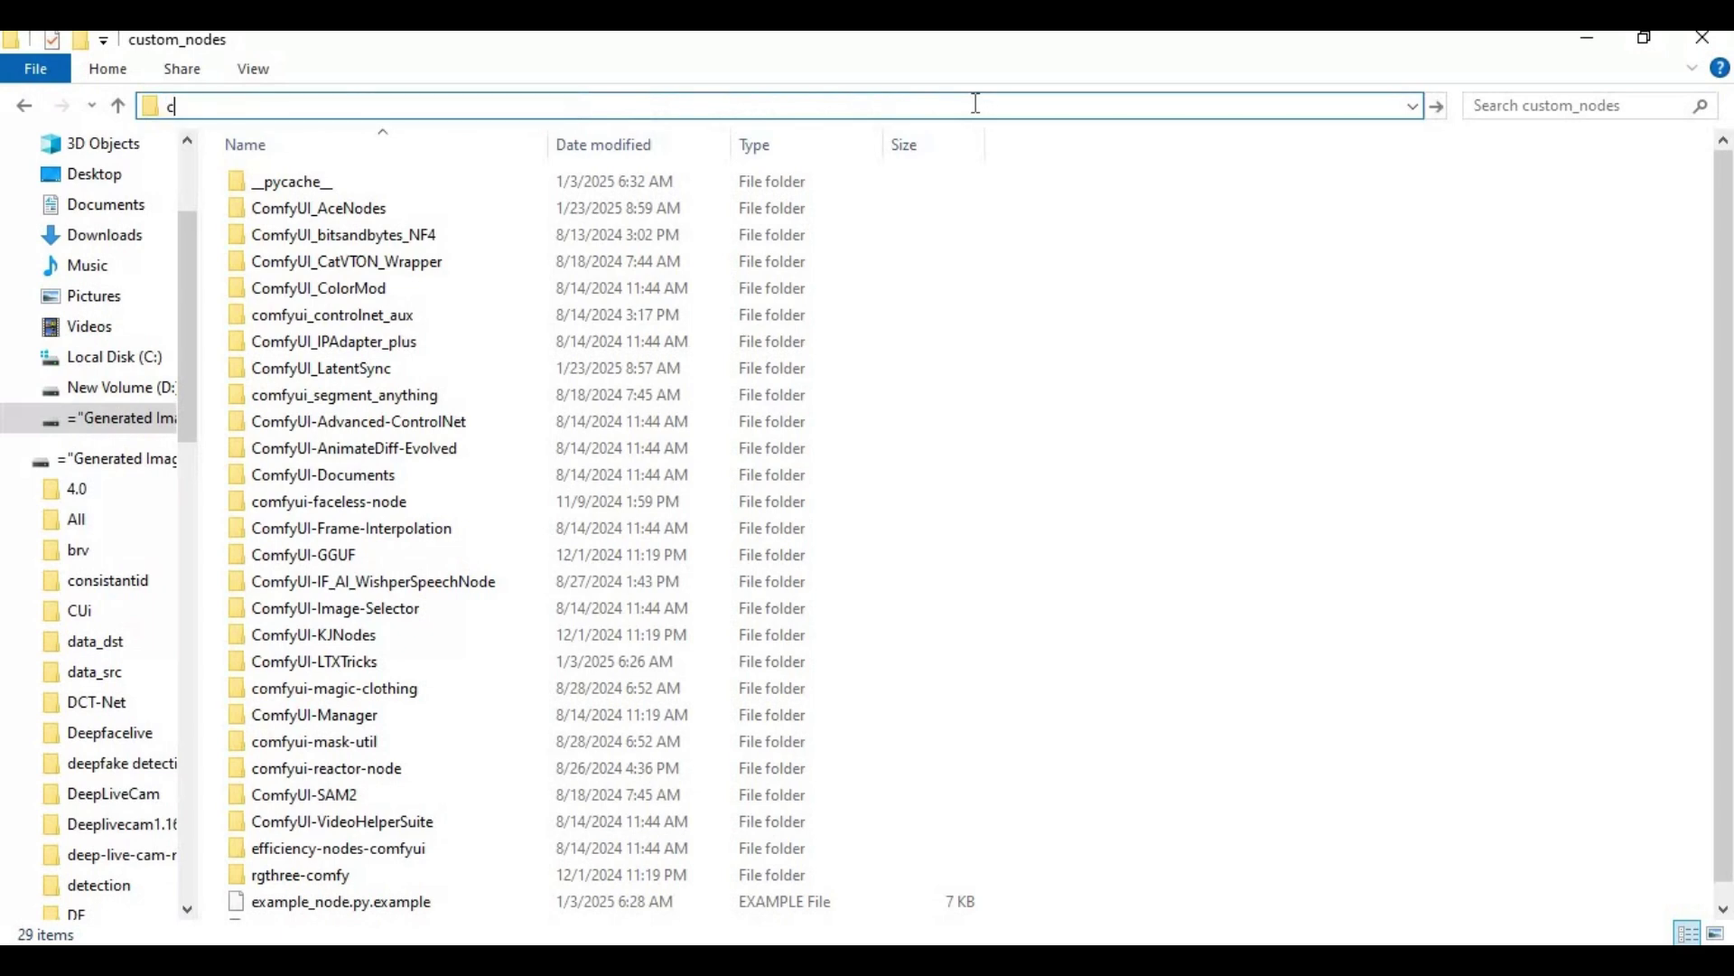
type("md")
key("ctrl+a")
key("Return")
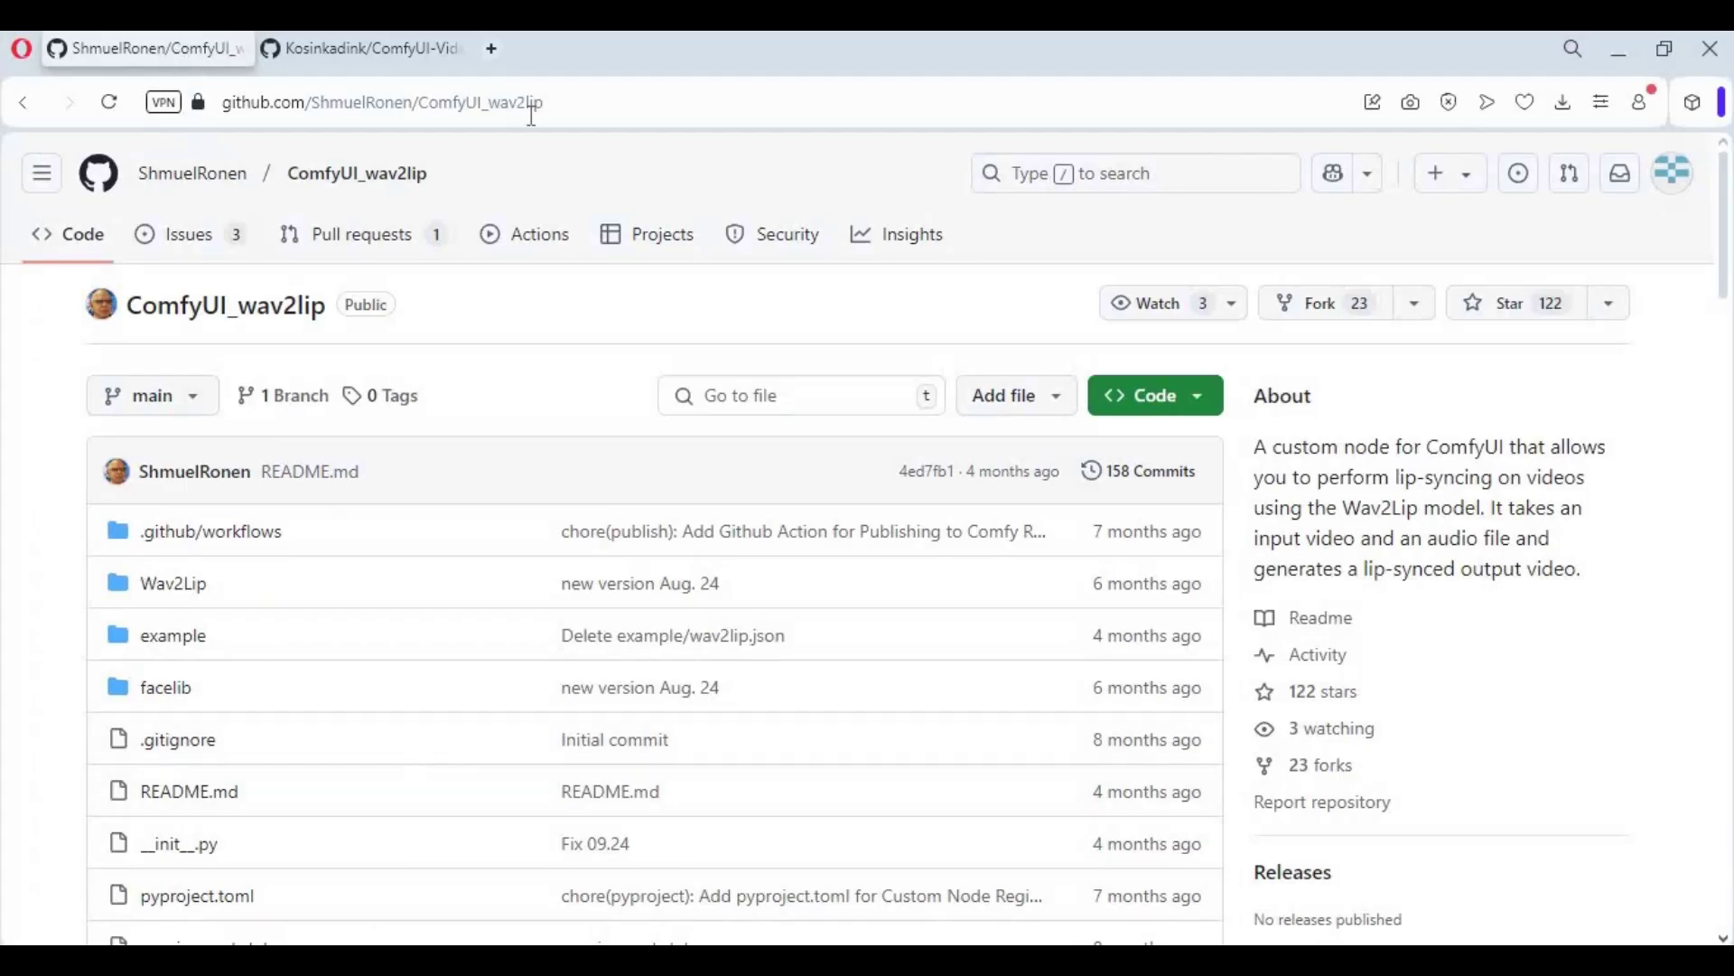
- Copy the ComfyUI_wav2lip repository's HTTPS clone URL from GitHub's Code menu
left_click(309, 107)
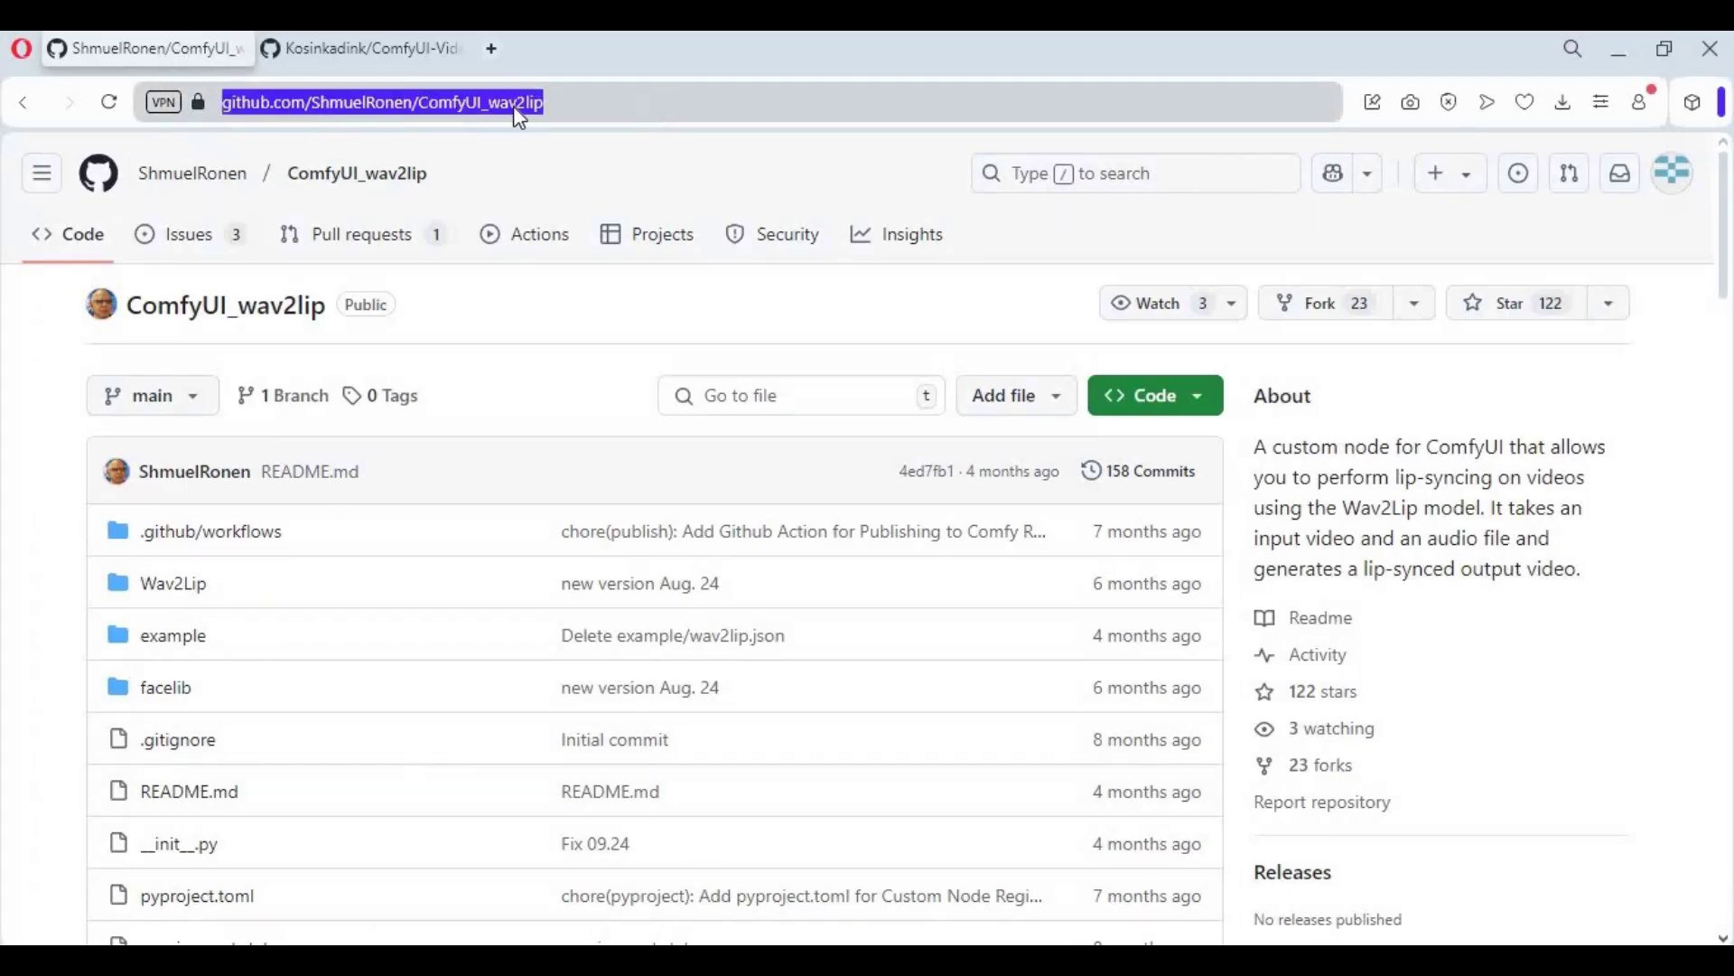
left_click(1188, 403)
left_click(1183, 621)
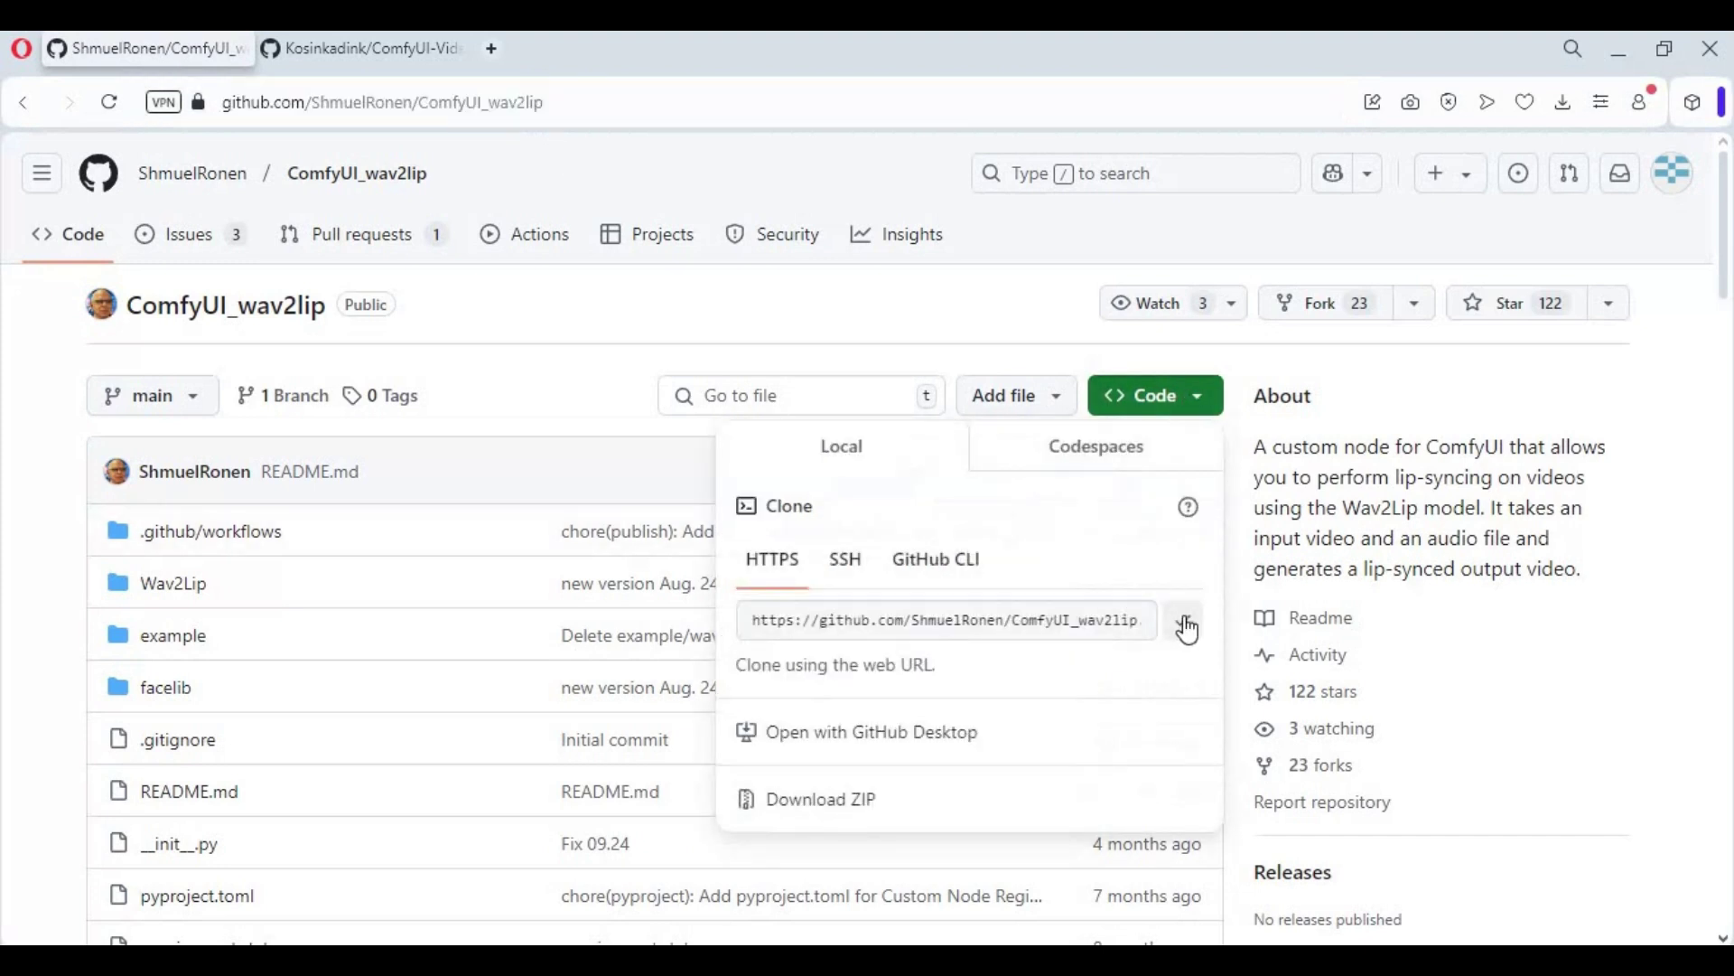
left_click(784, 960)
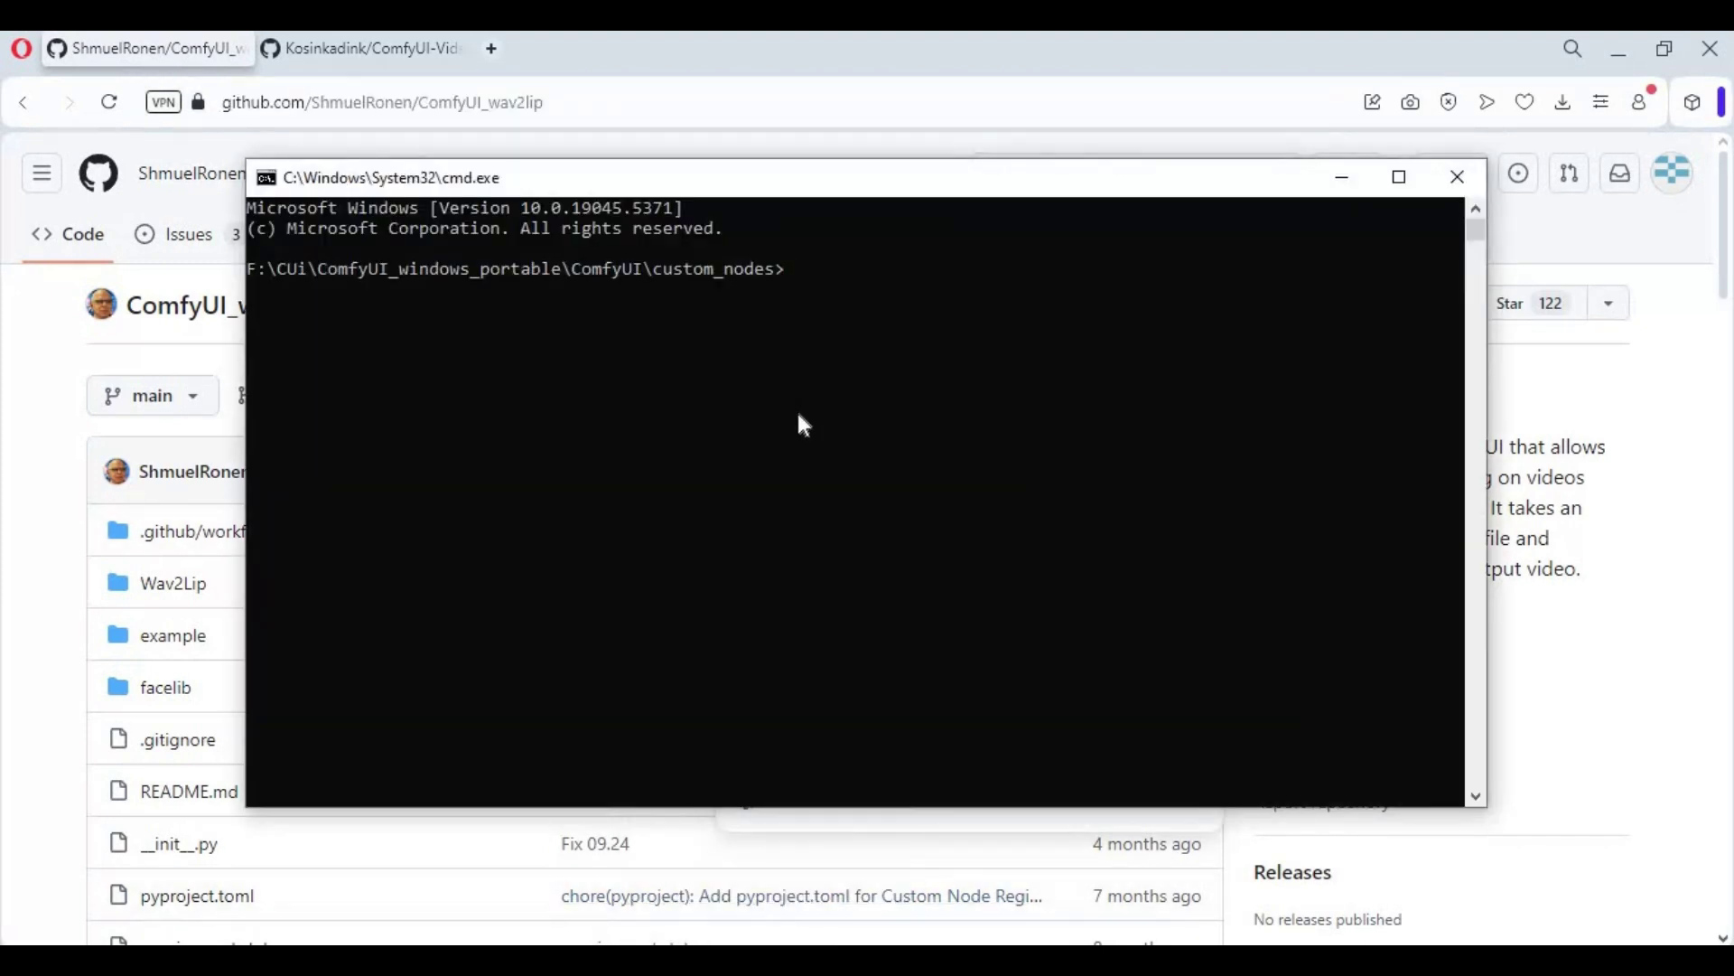
- Run git clone with the pasted URL, then open the new ComfyUI_wav2lip folder
type("git c")
type("lo")
type("ne")
key("ctrl+v")
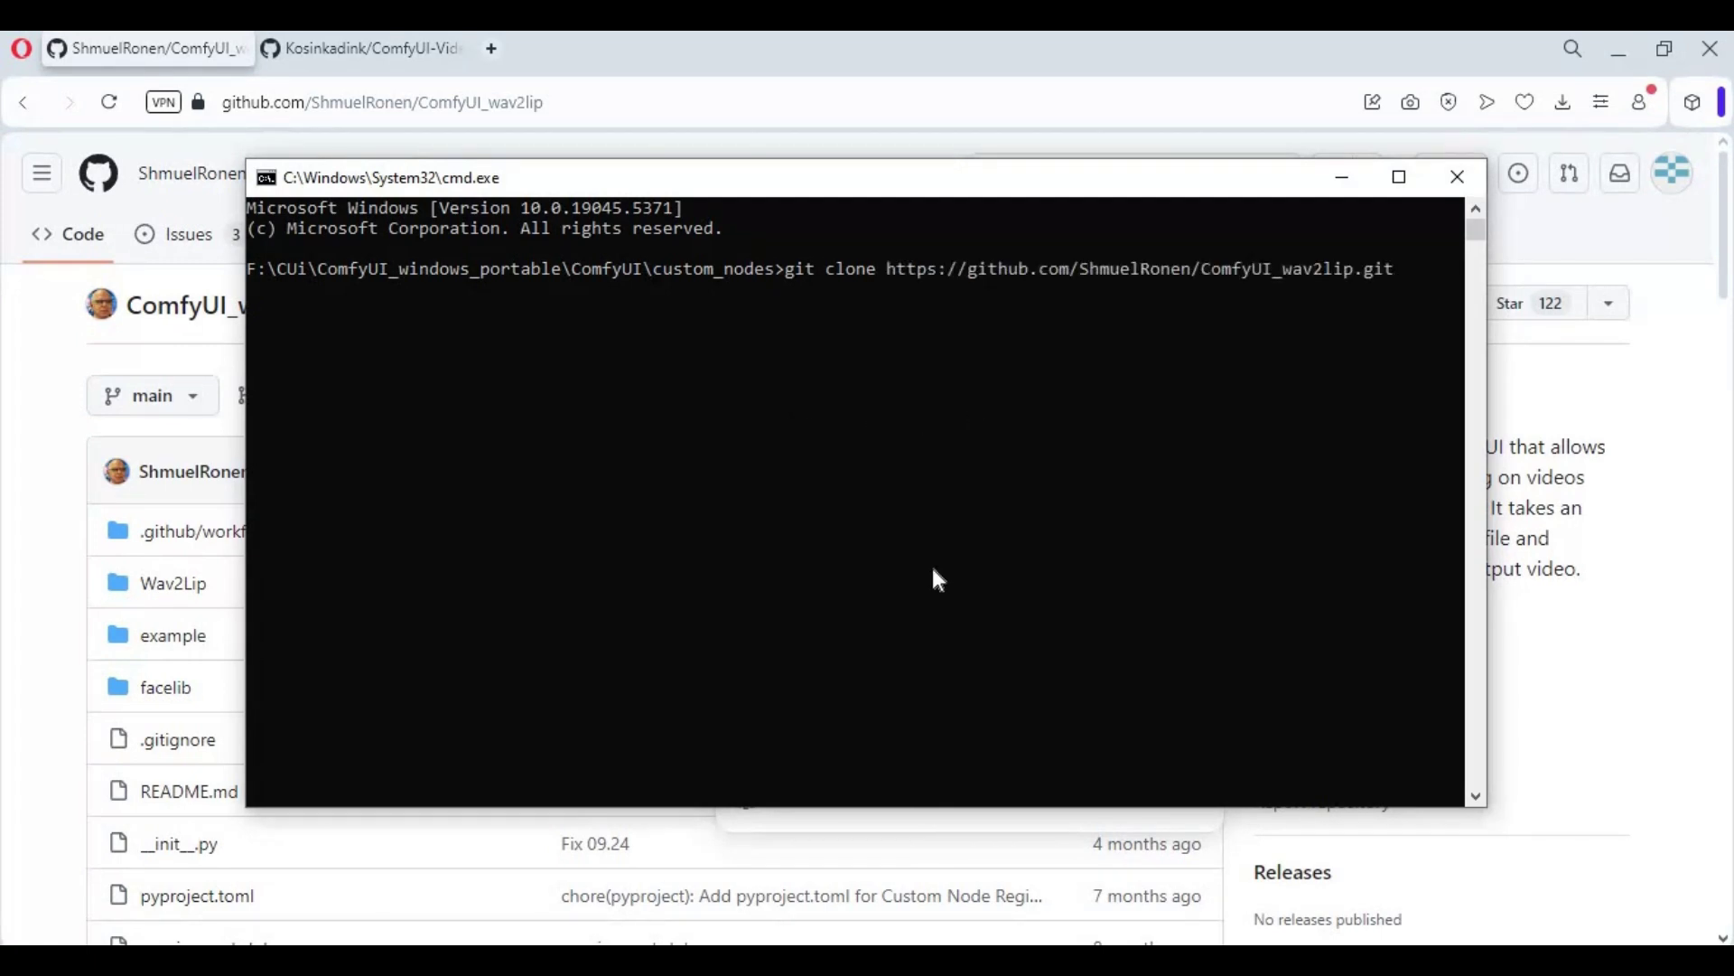
key("Return")
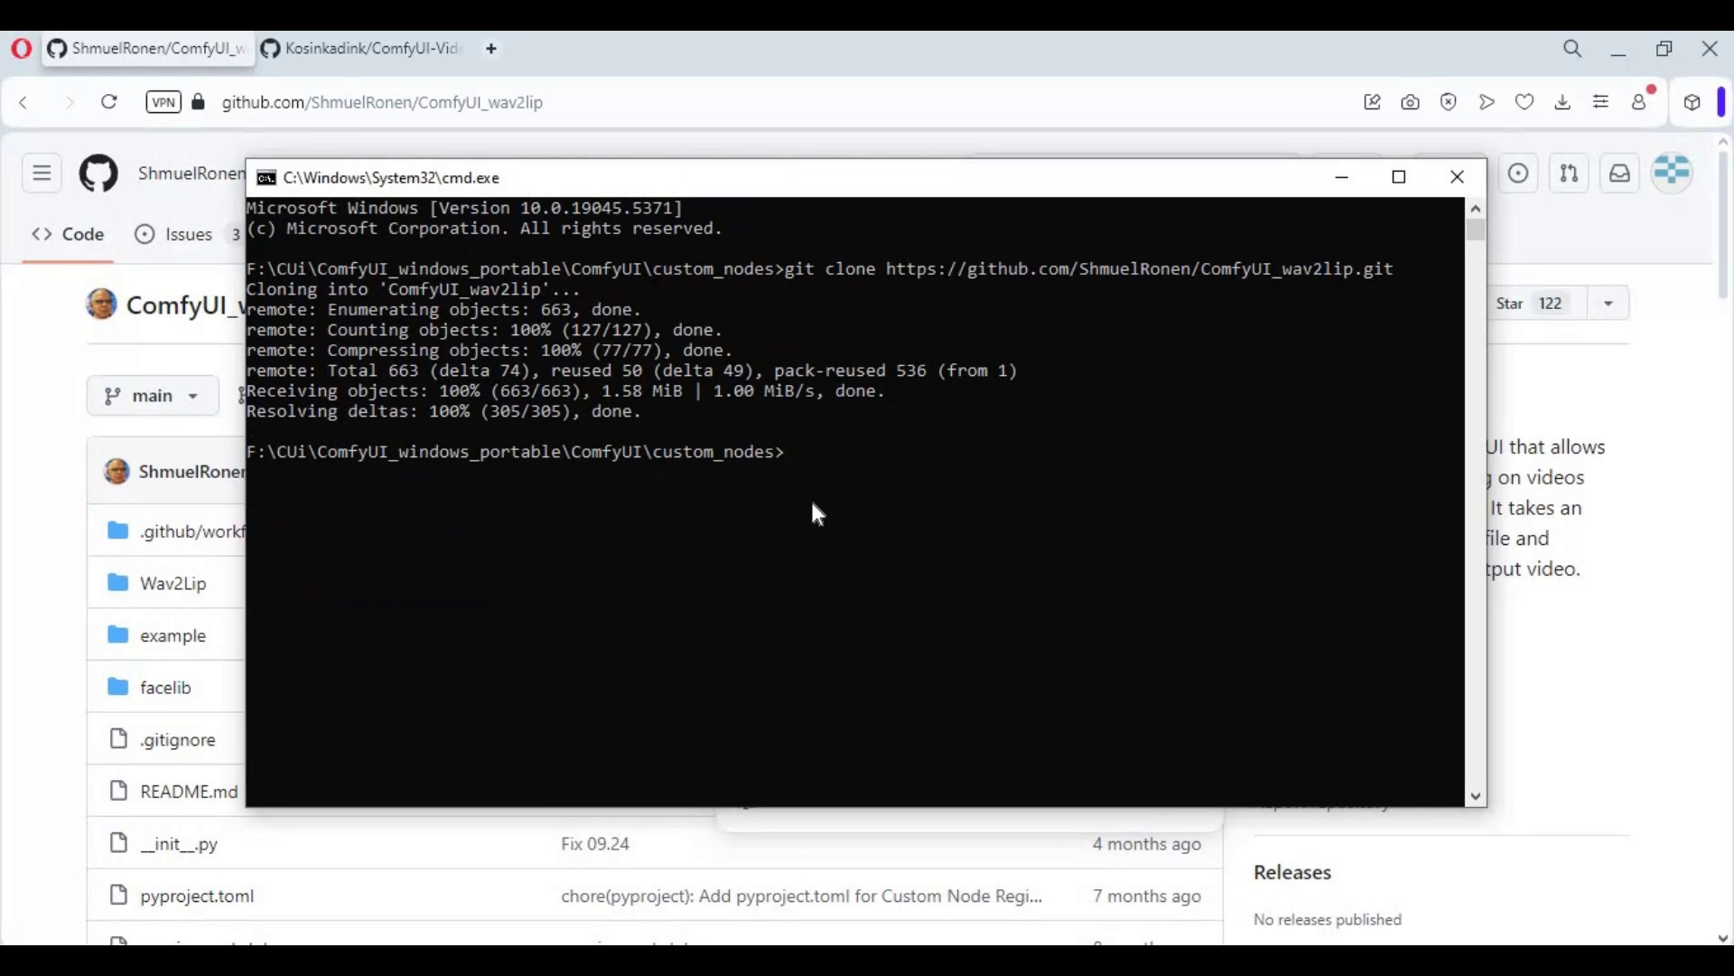
type("cd")
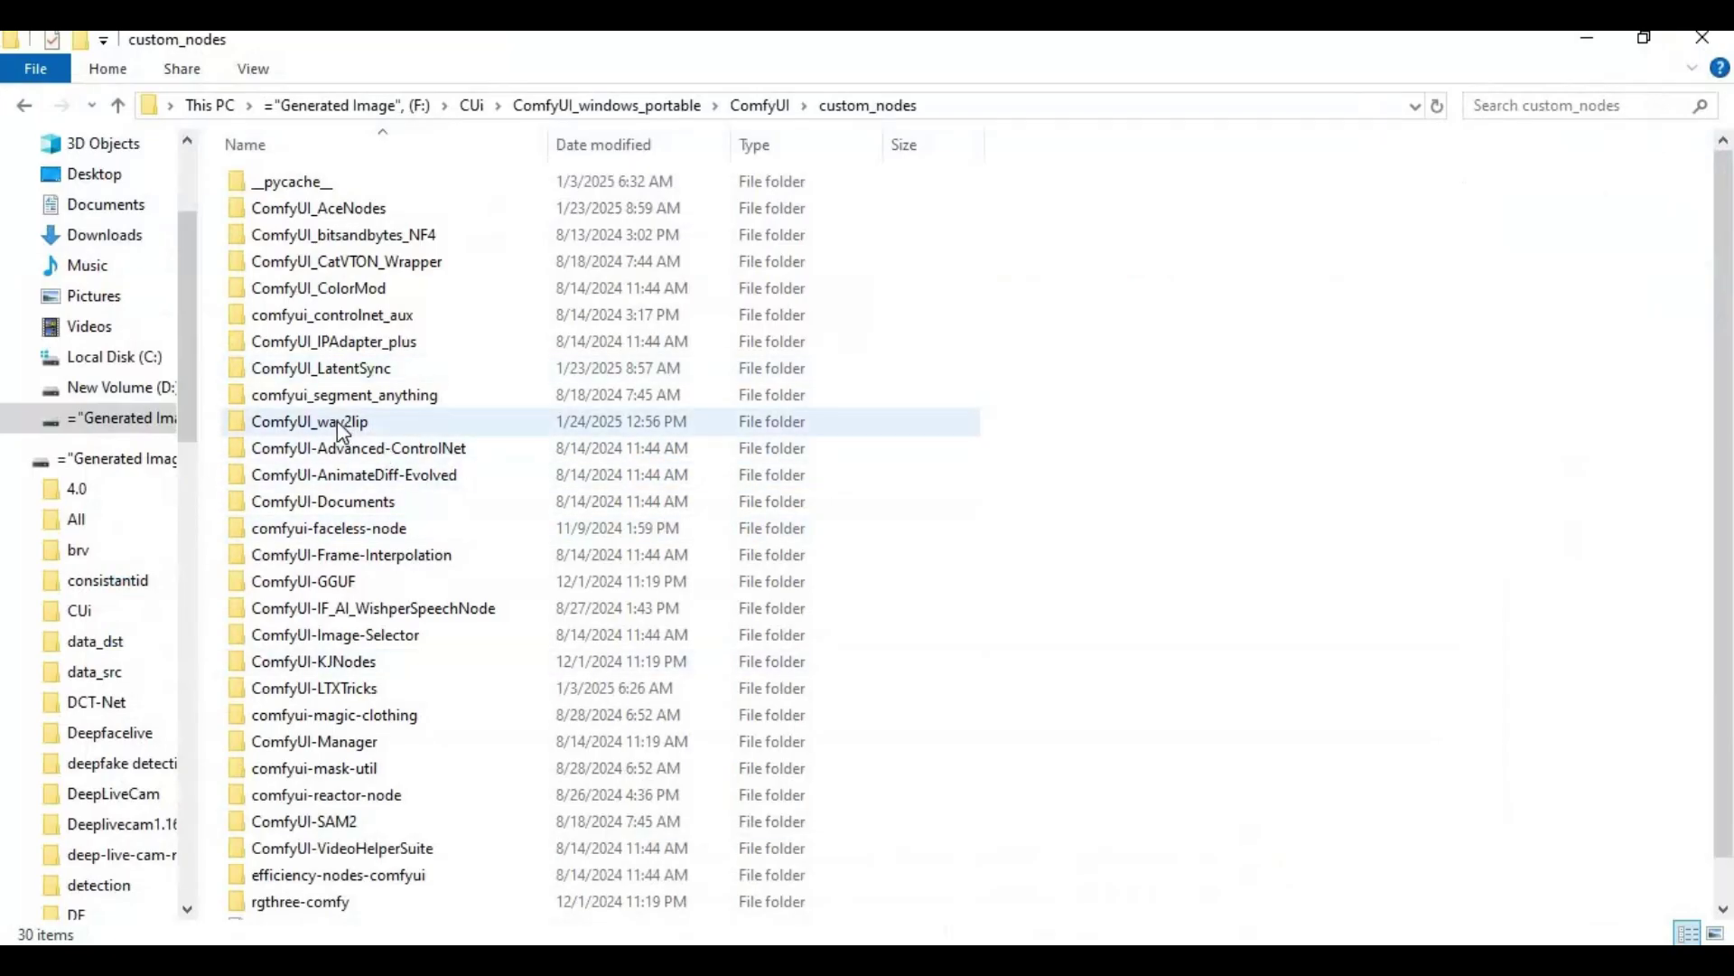
double_click(337, 421)
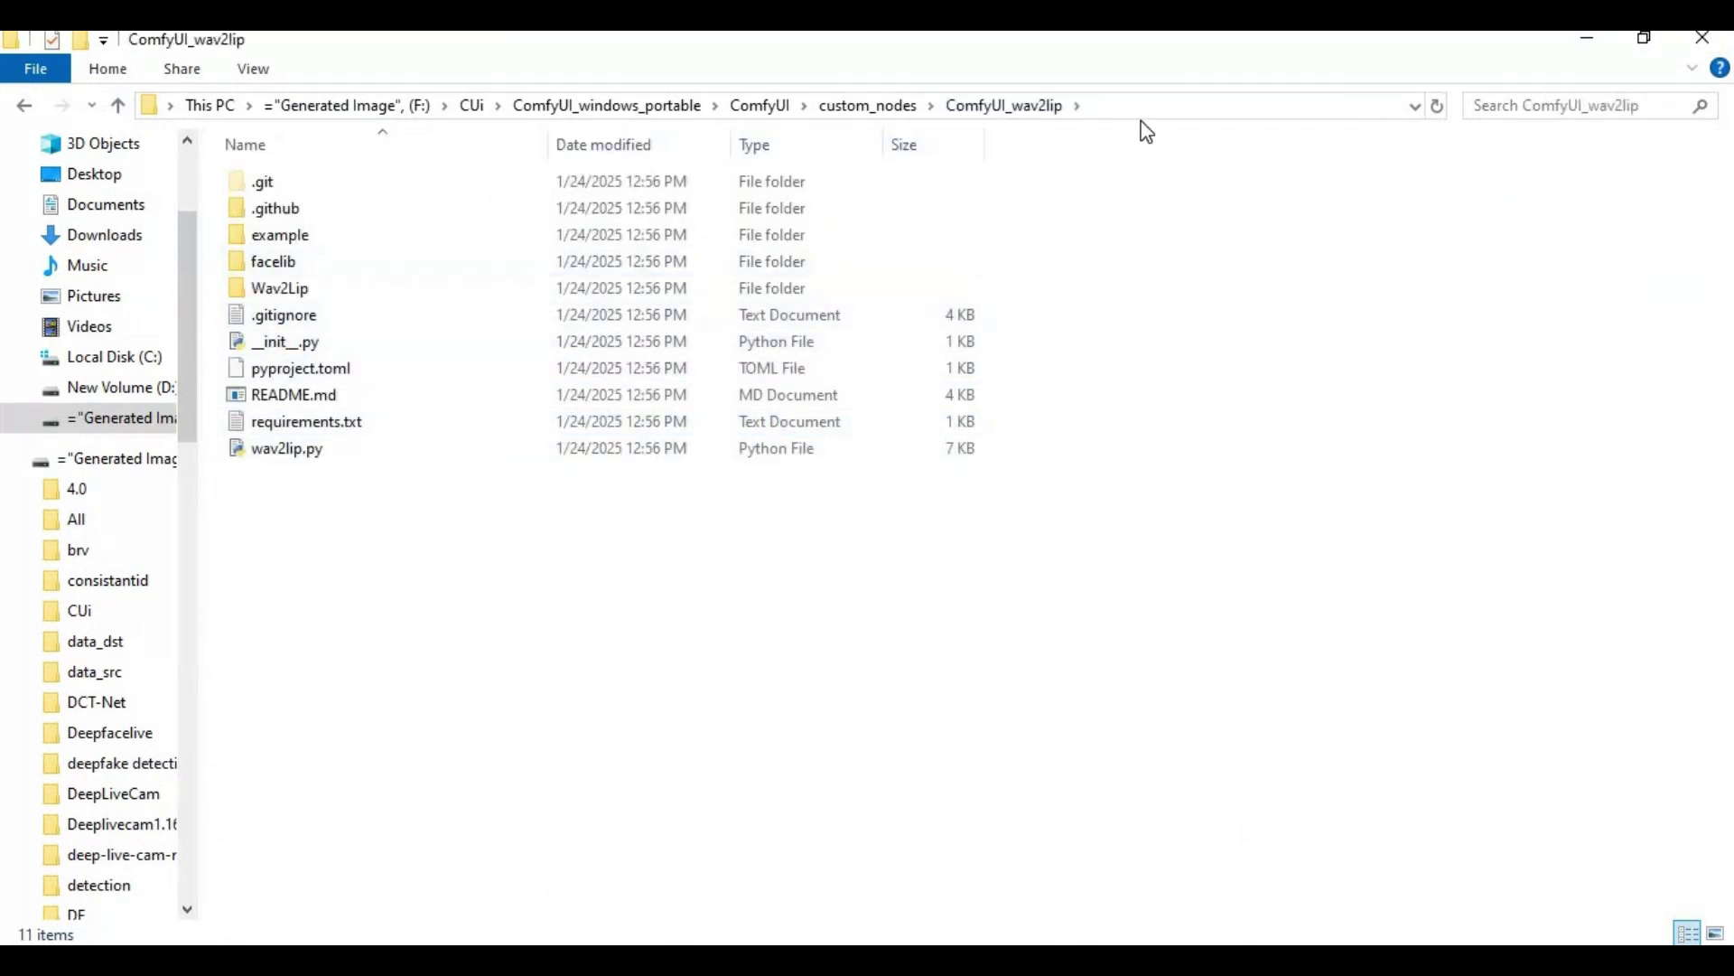
- Copy the ComfyUI_wav2lip folder path and cd into it in Command Prompt
key("alt+d")
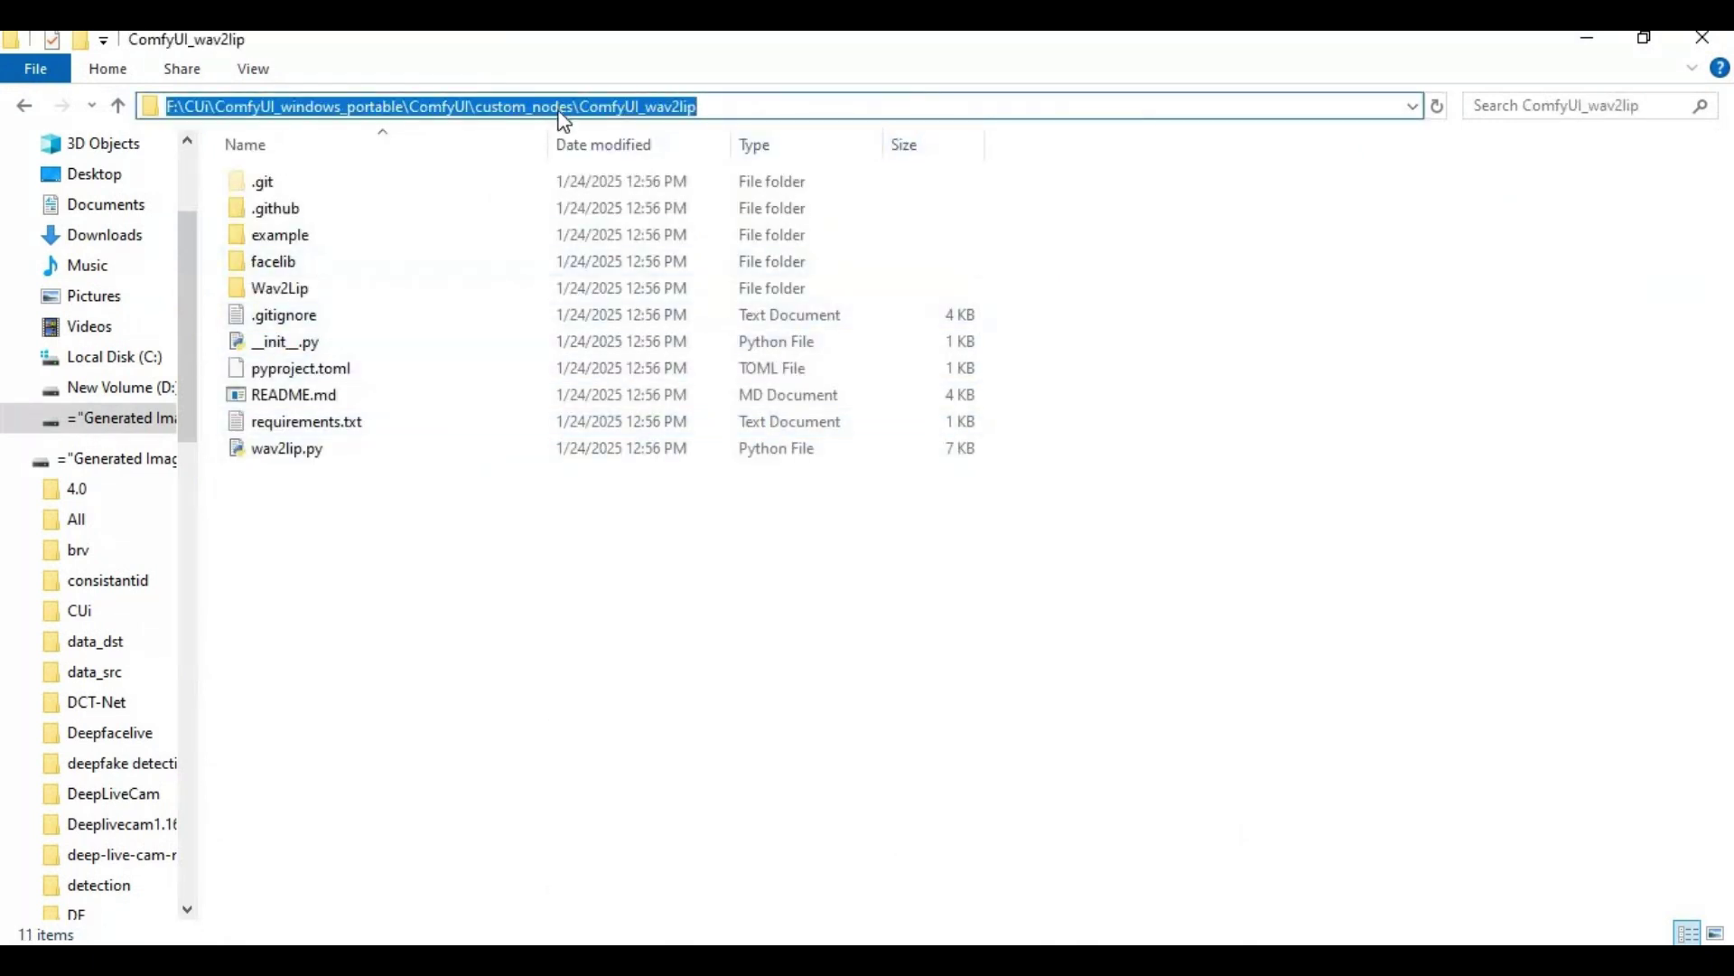
right_click(561, 115)
left_click(633, 193)
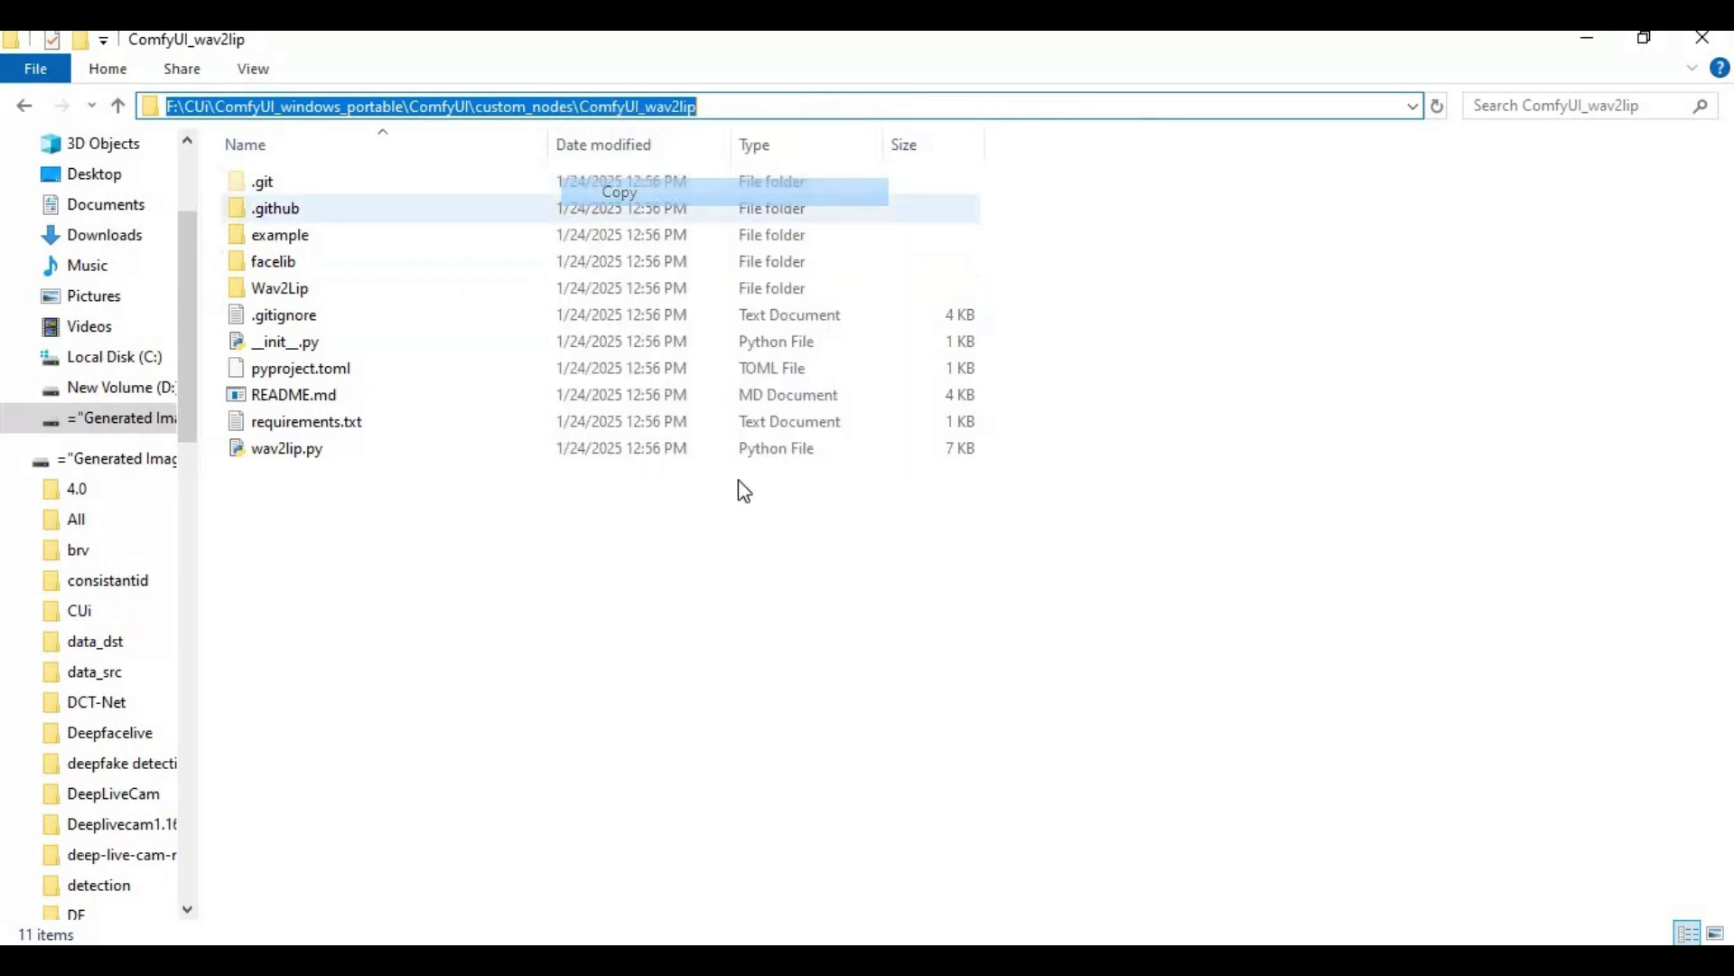
key("alt+Tab")
type("cd")
key("ctrl+v")
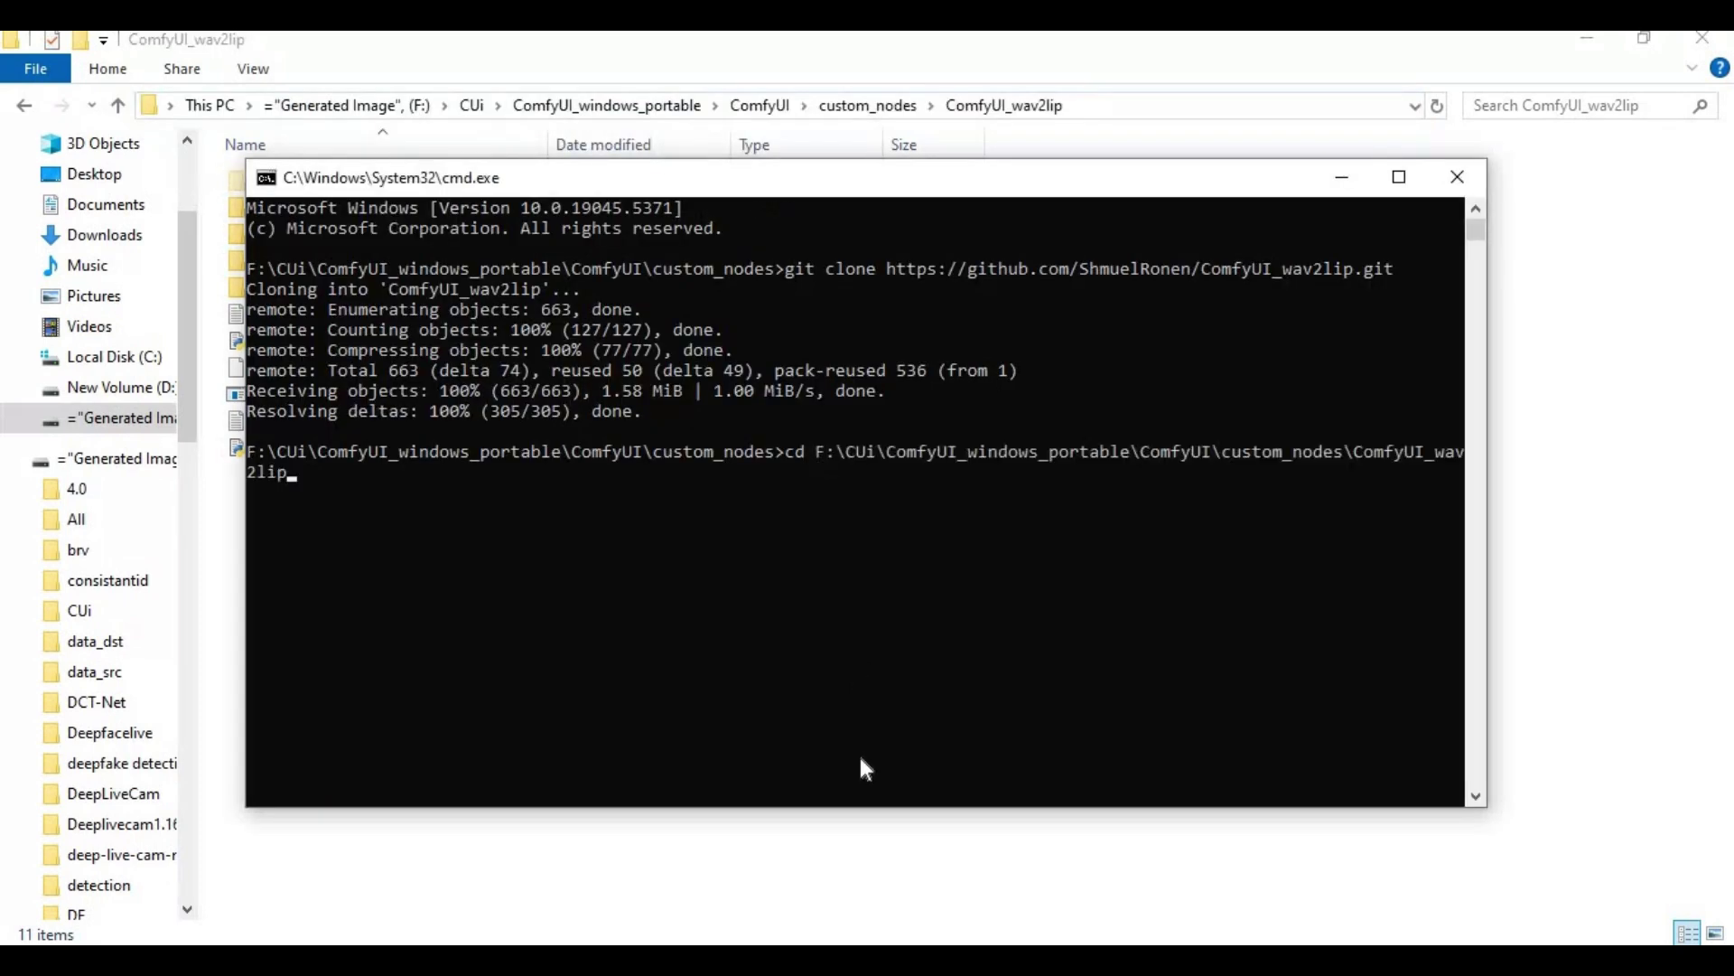
key("Return")
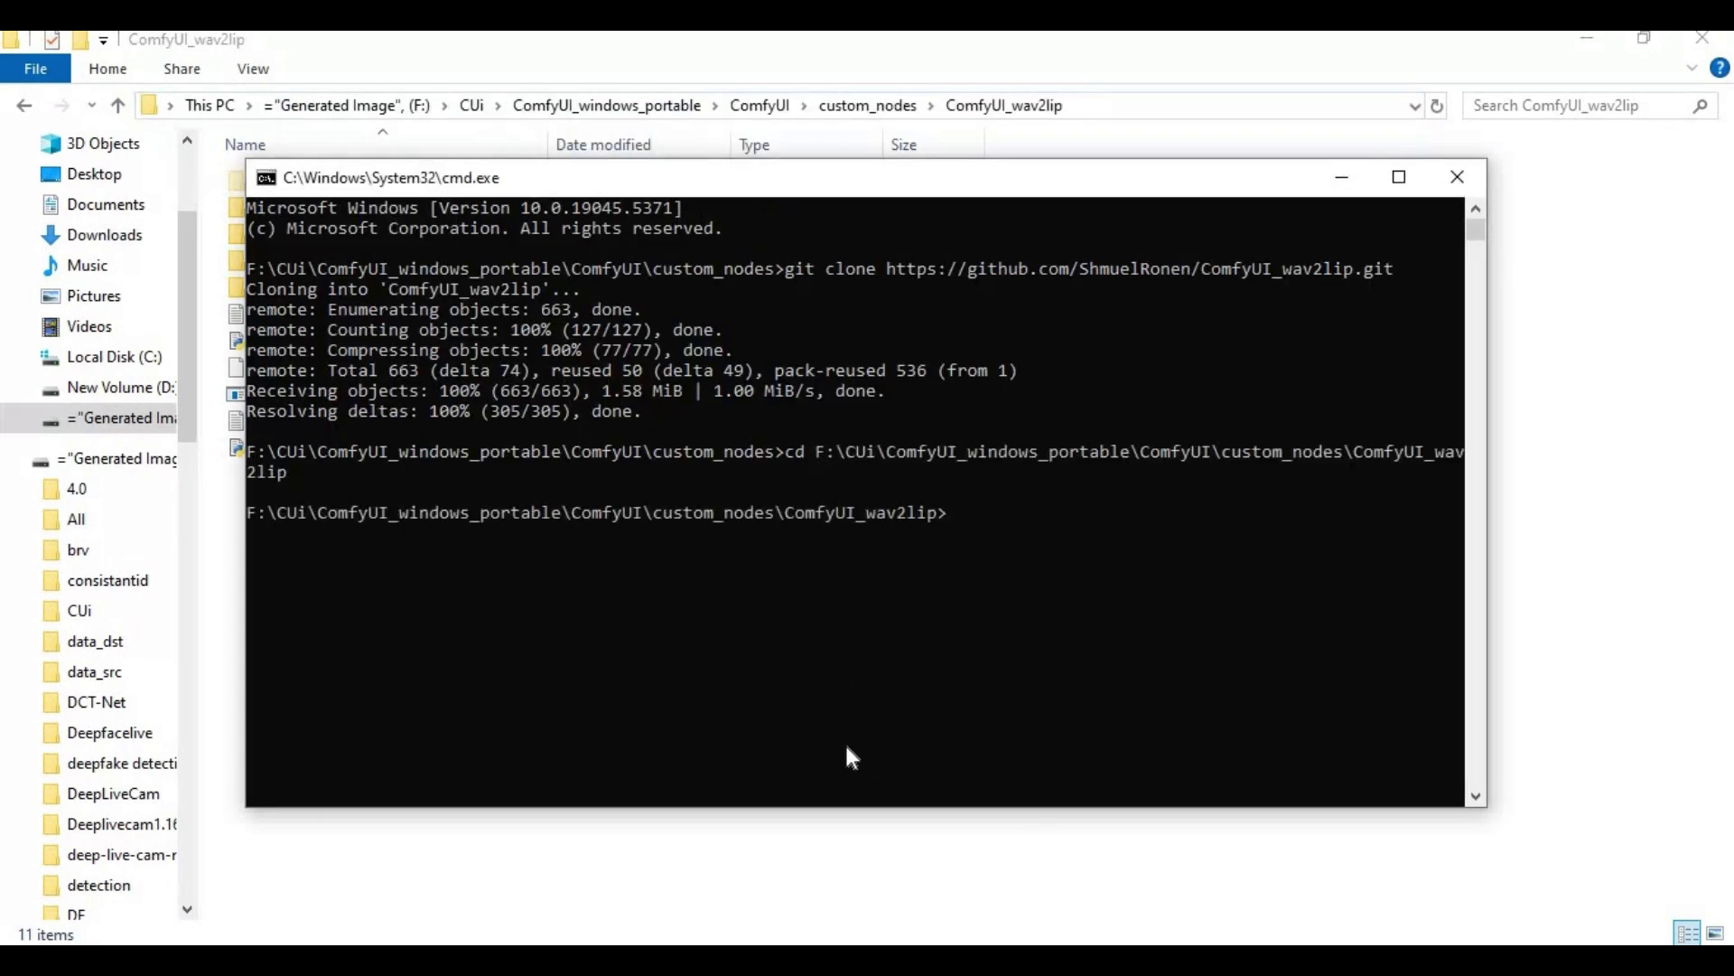
left_click(869, 845)
- Delete the torch line from ComfyUI_wav2lip's requirements.txt in Notepad, then save and close it
double_click(305, 422)
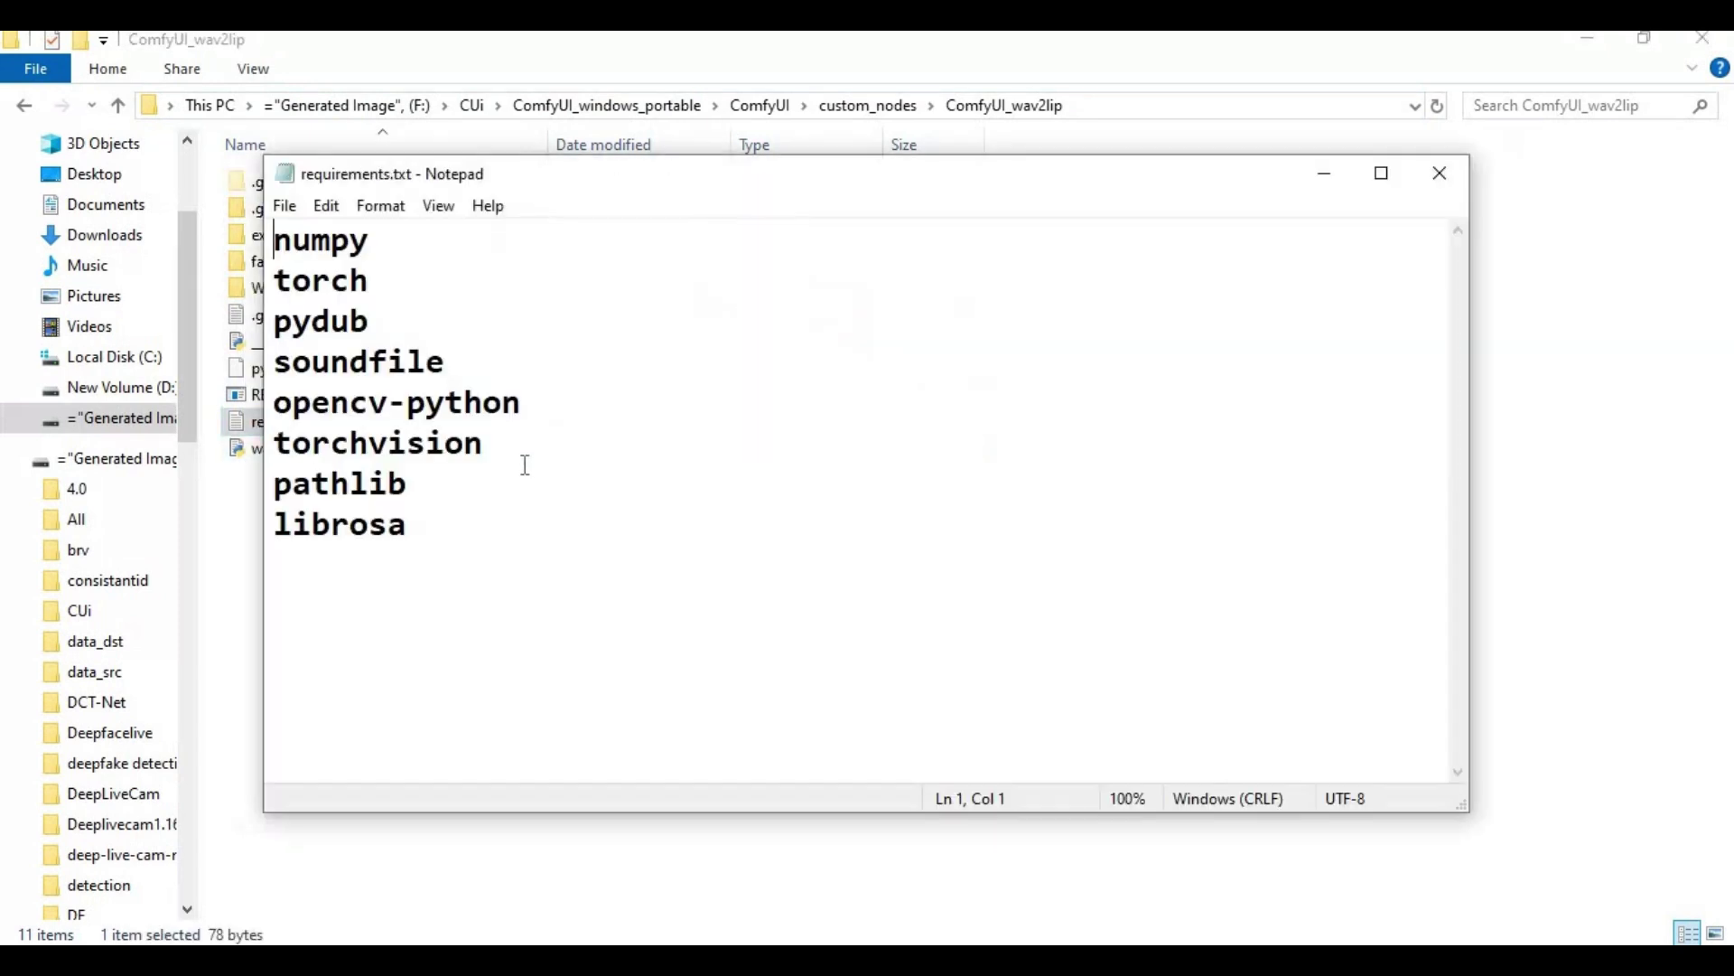
double_click(292, 264)
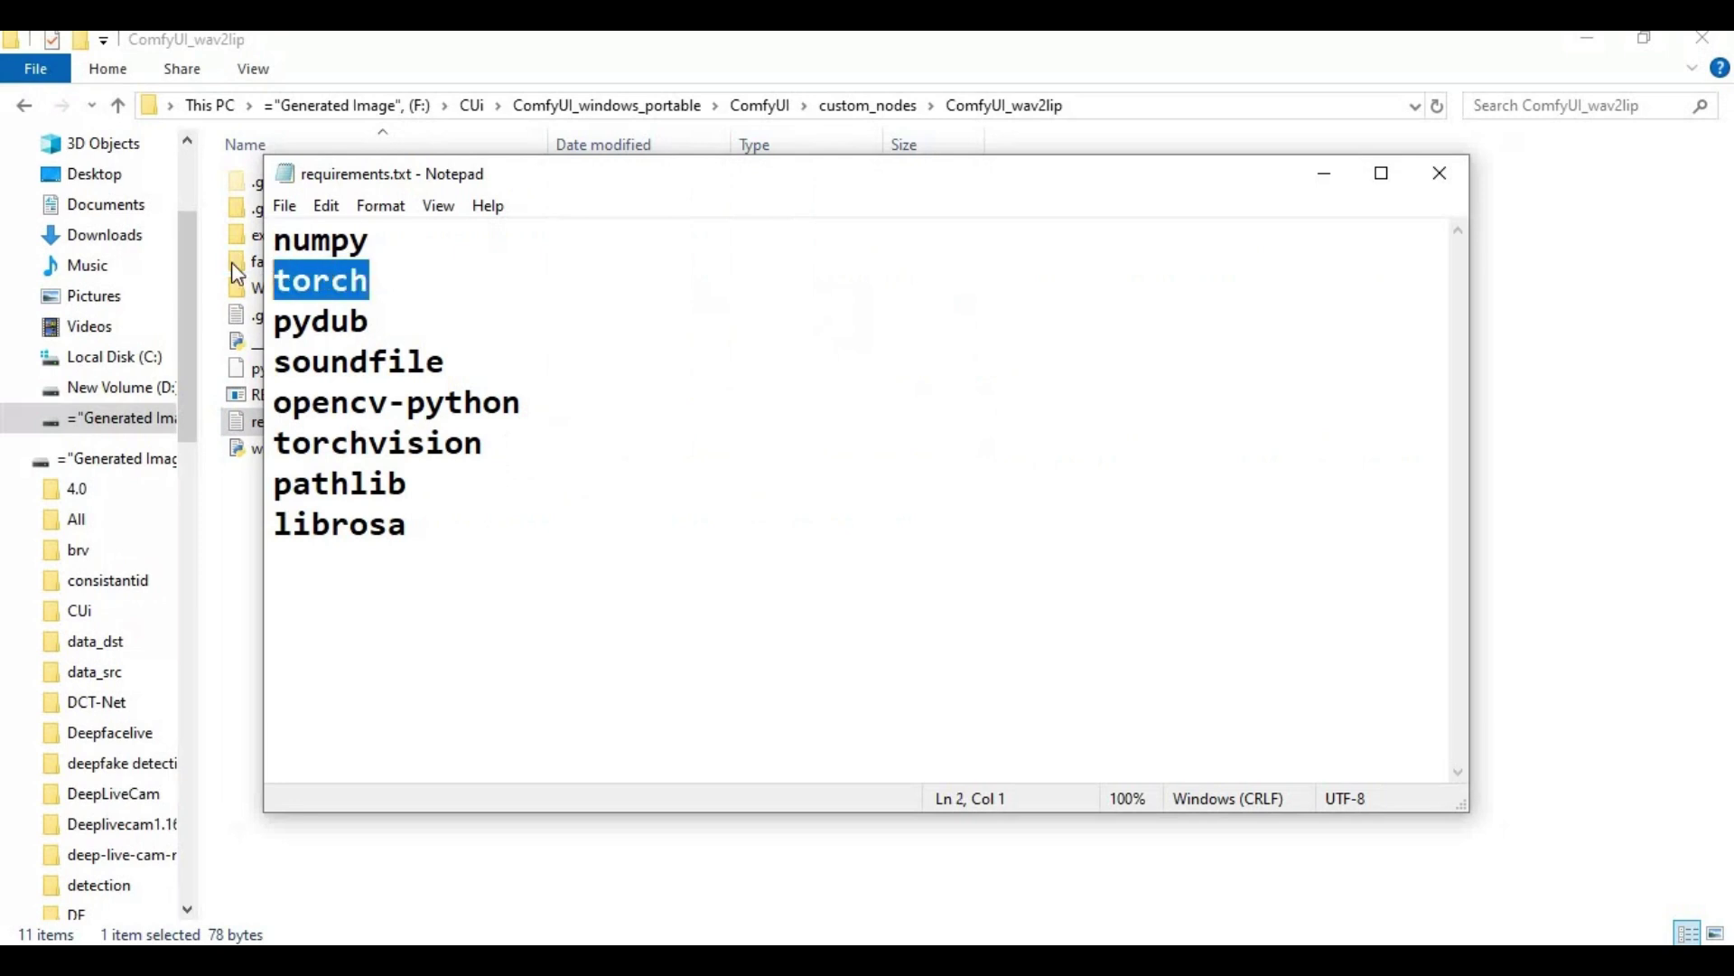
key("BackSpace")
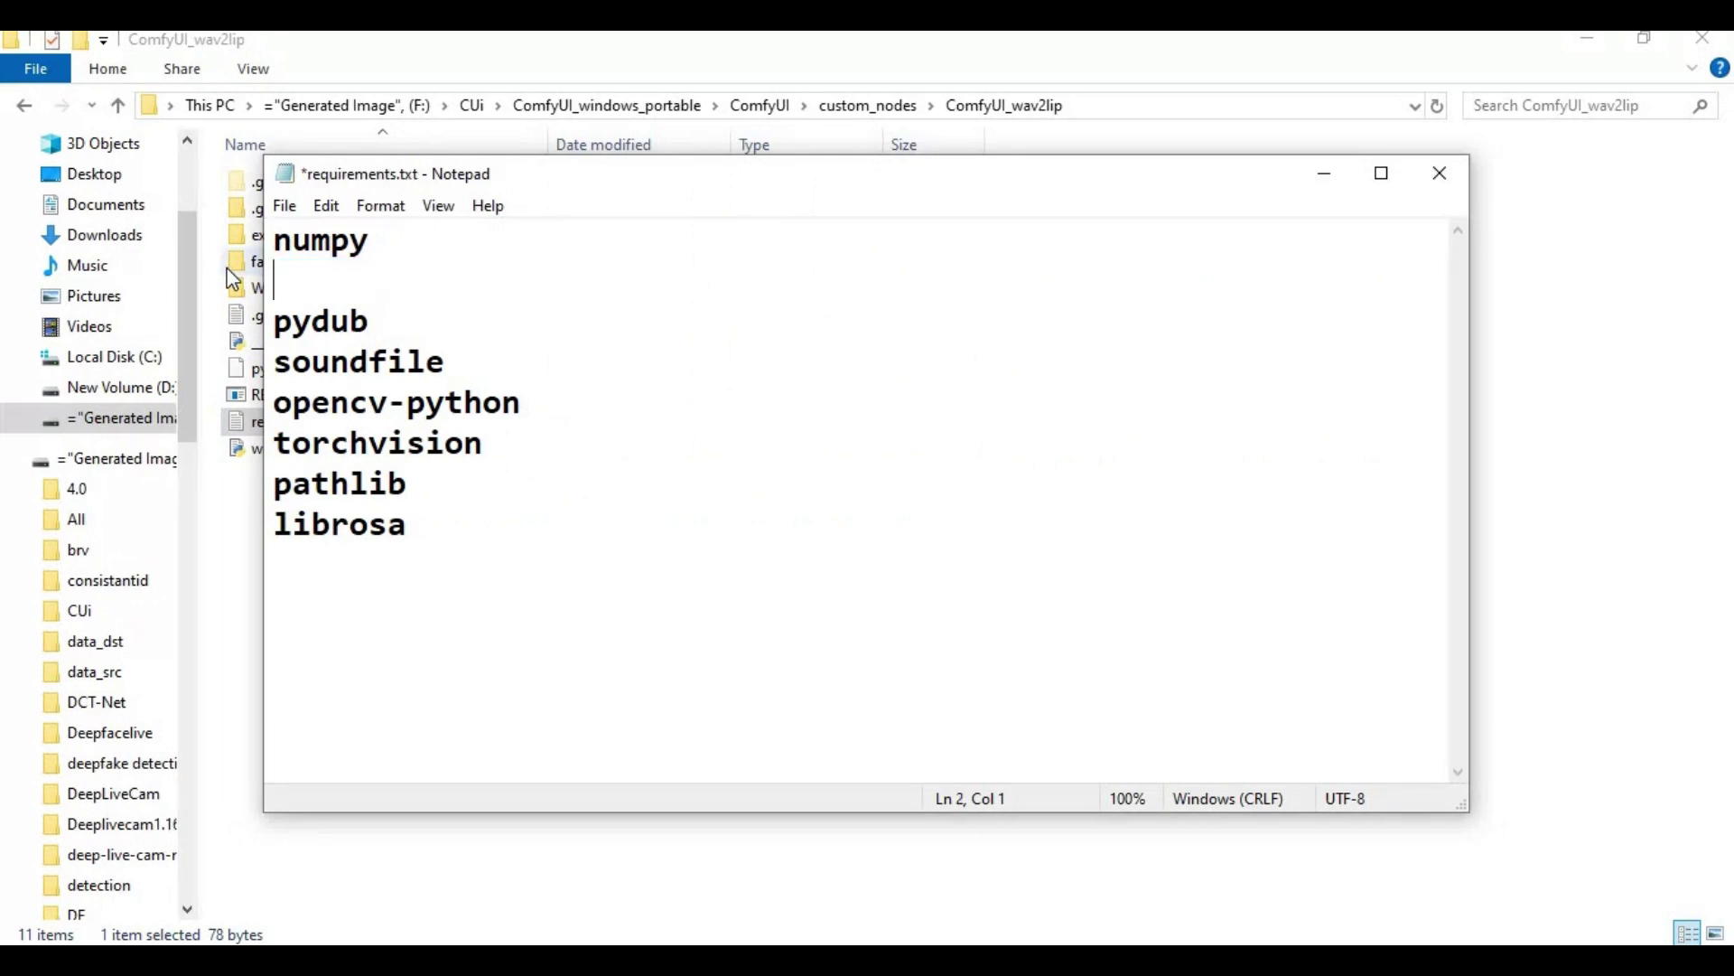
key("BackSpace")
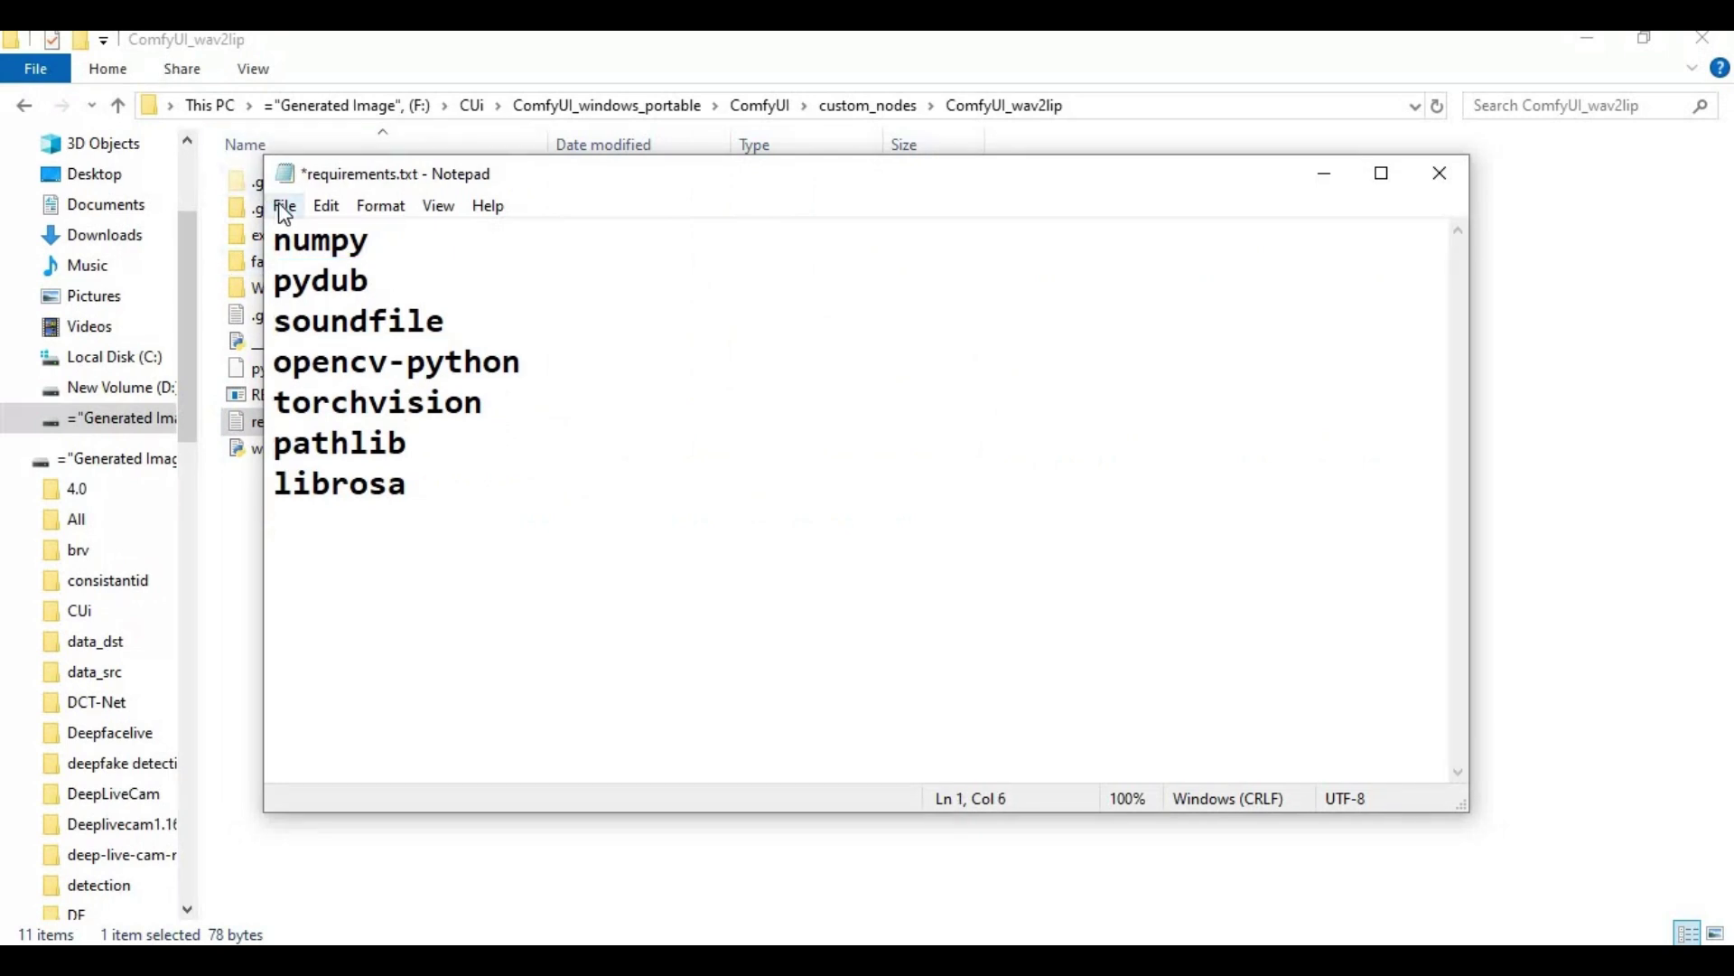
left_click(283, 205)
left_click(351, 328)
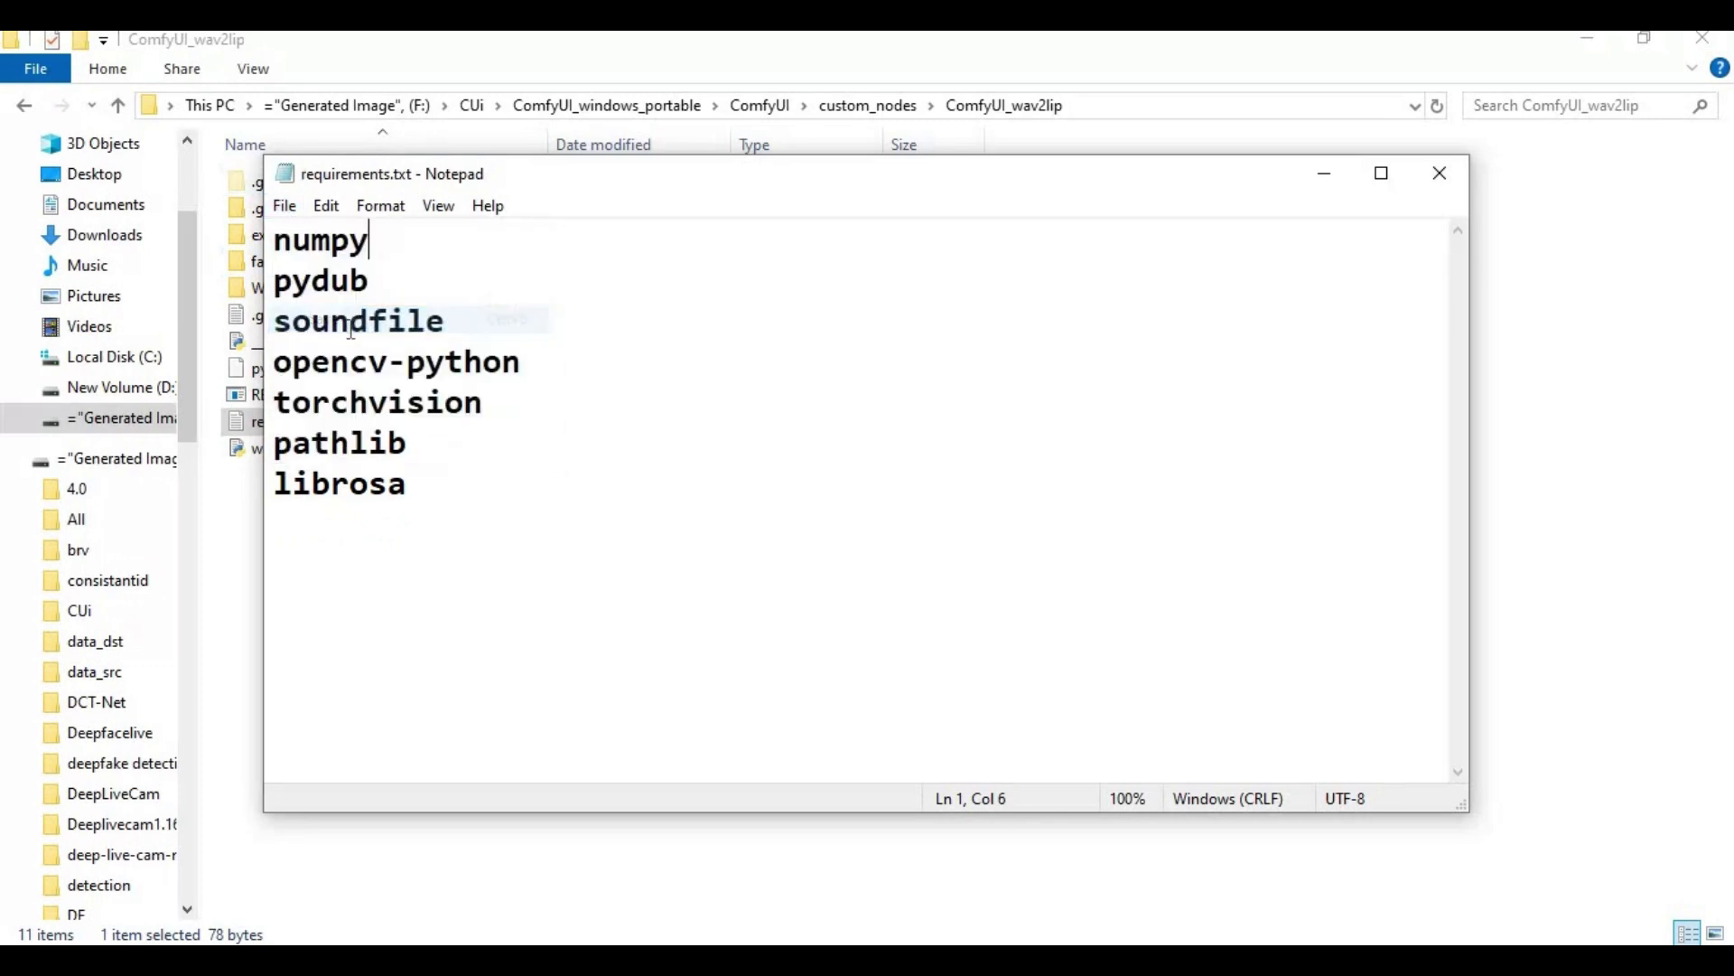
key("alt+F4")
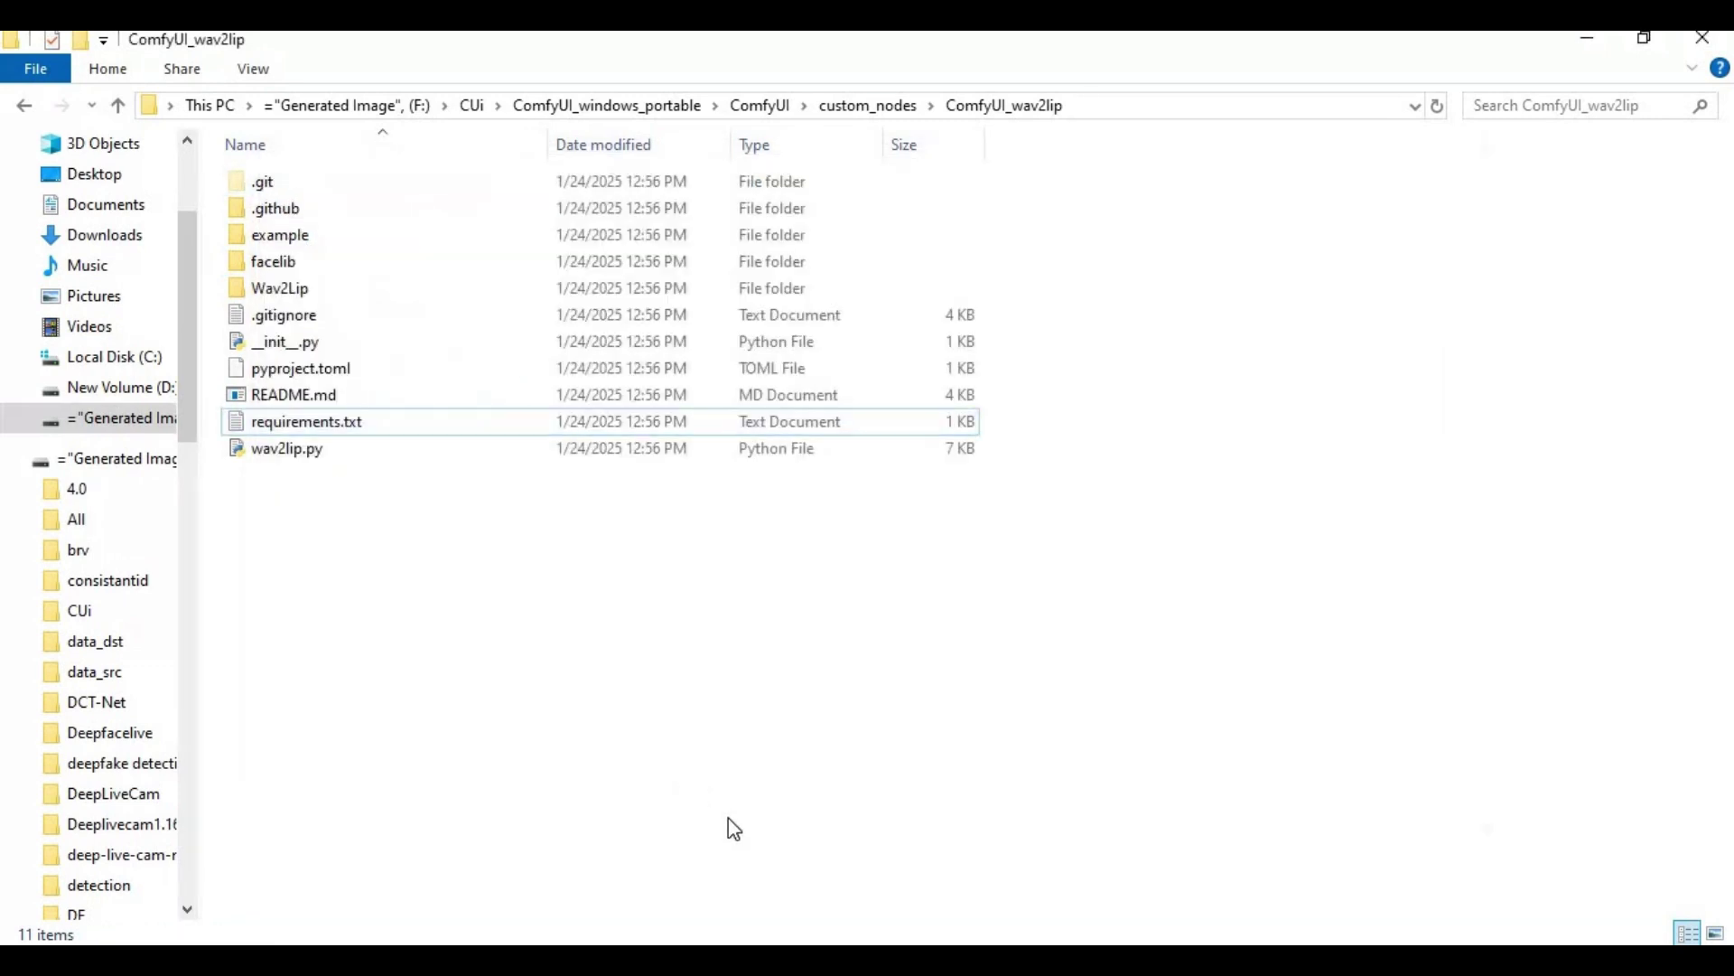
key("alt+Tab")
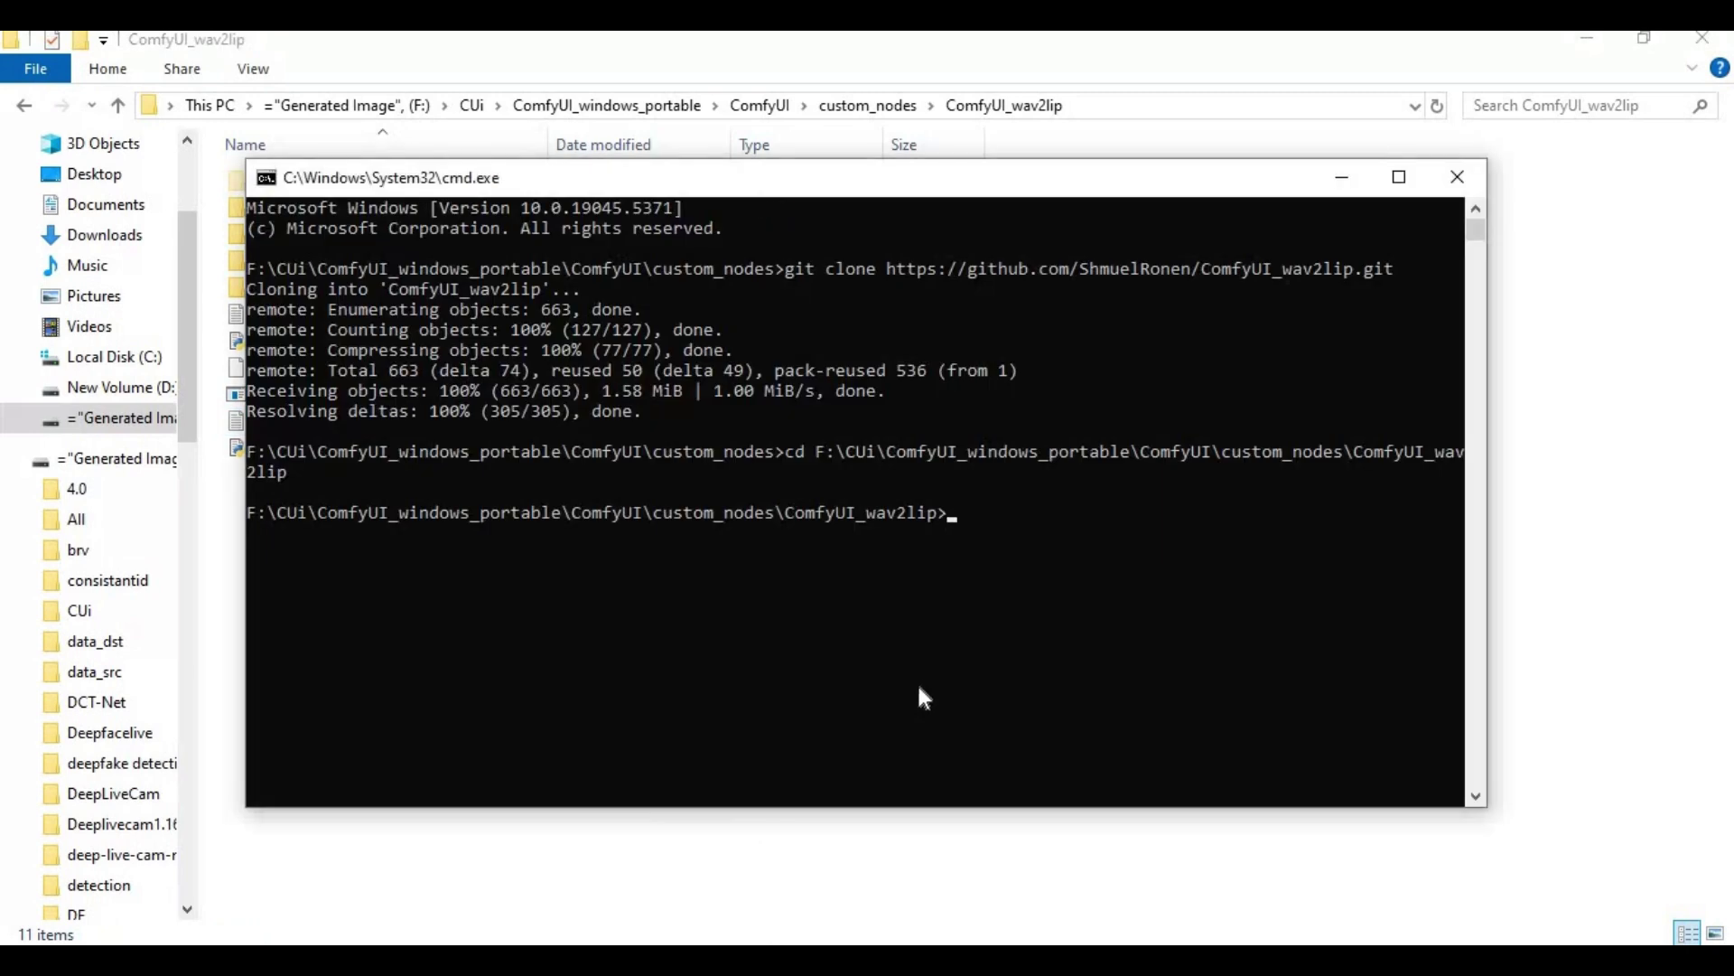
- Run pip install -r requirements.txt to install ComfyUI_wav2lip's dependencies
type("pip")
type(" insta")
type("ll -")
type("r req")
type("uirem")
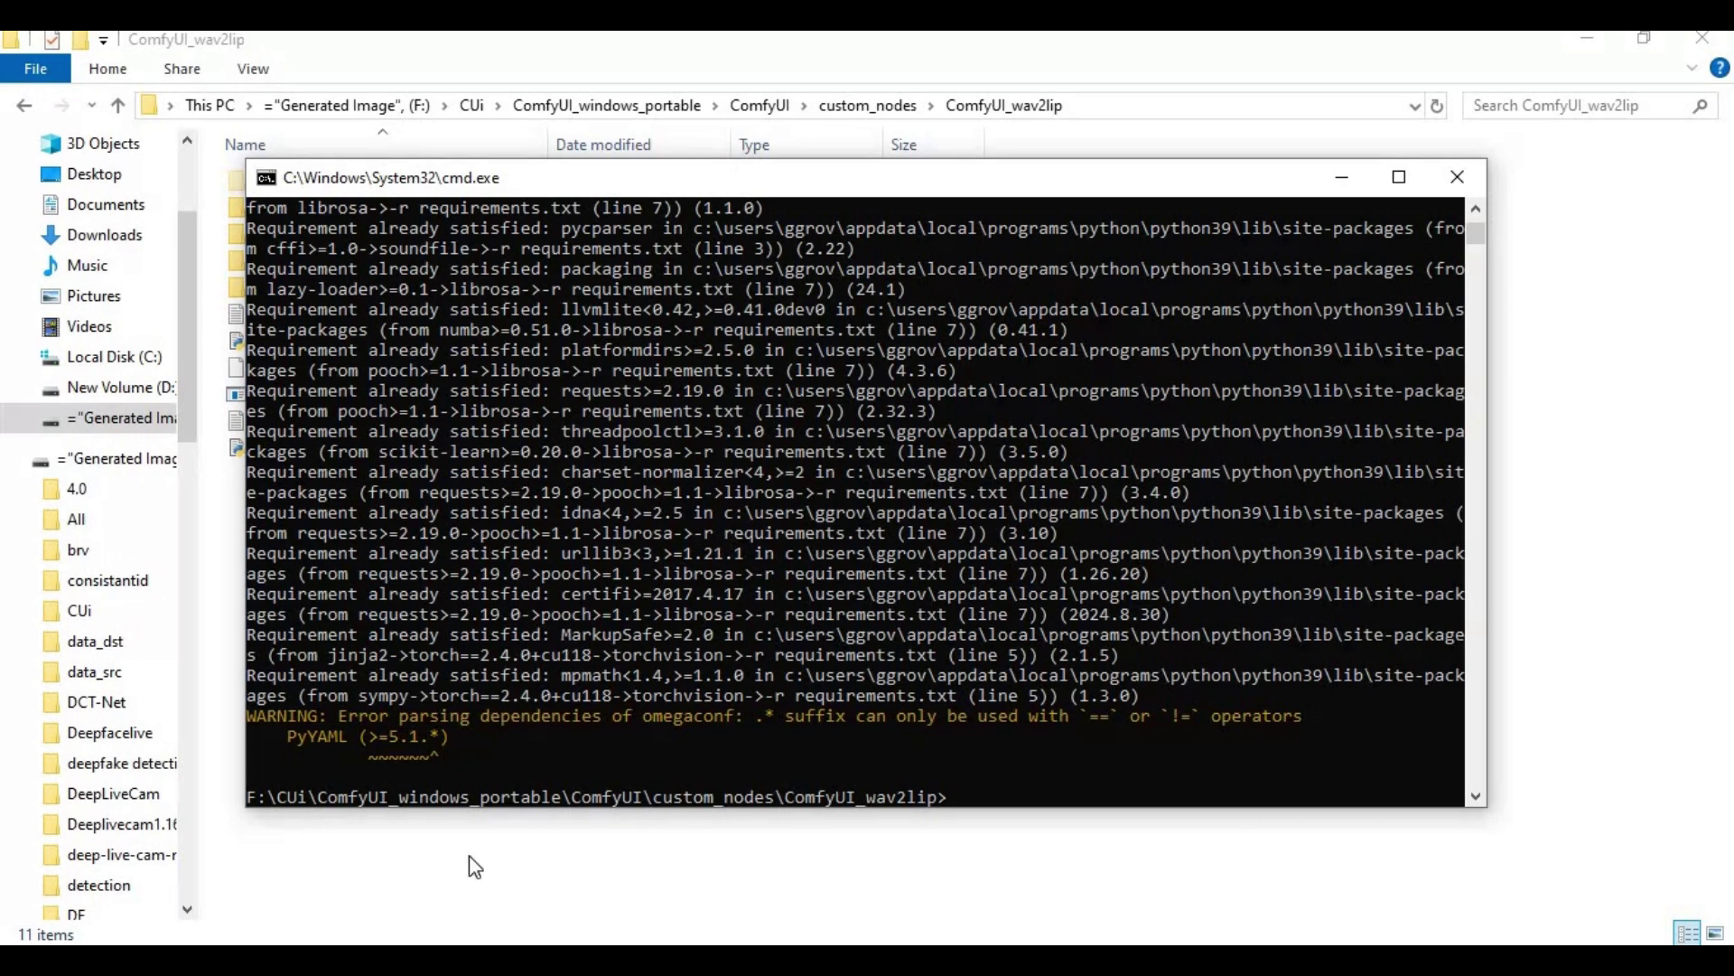
key("alt+F4")
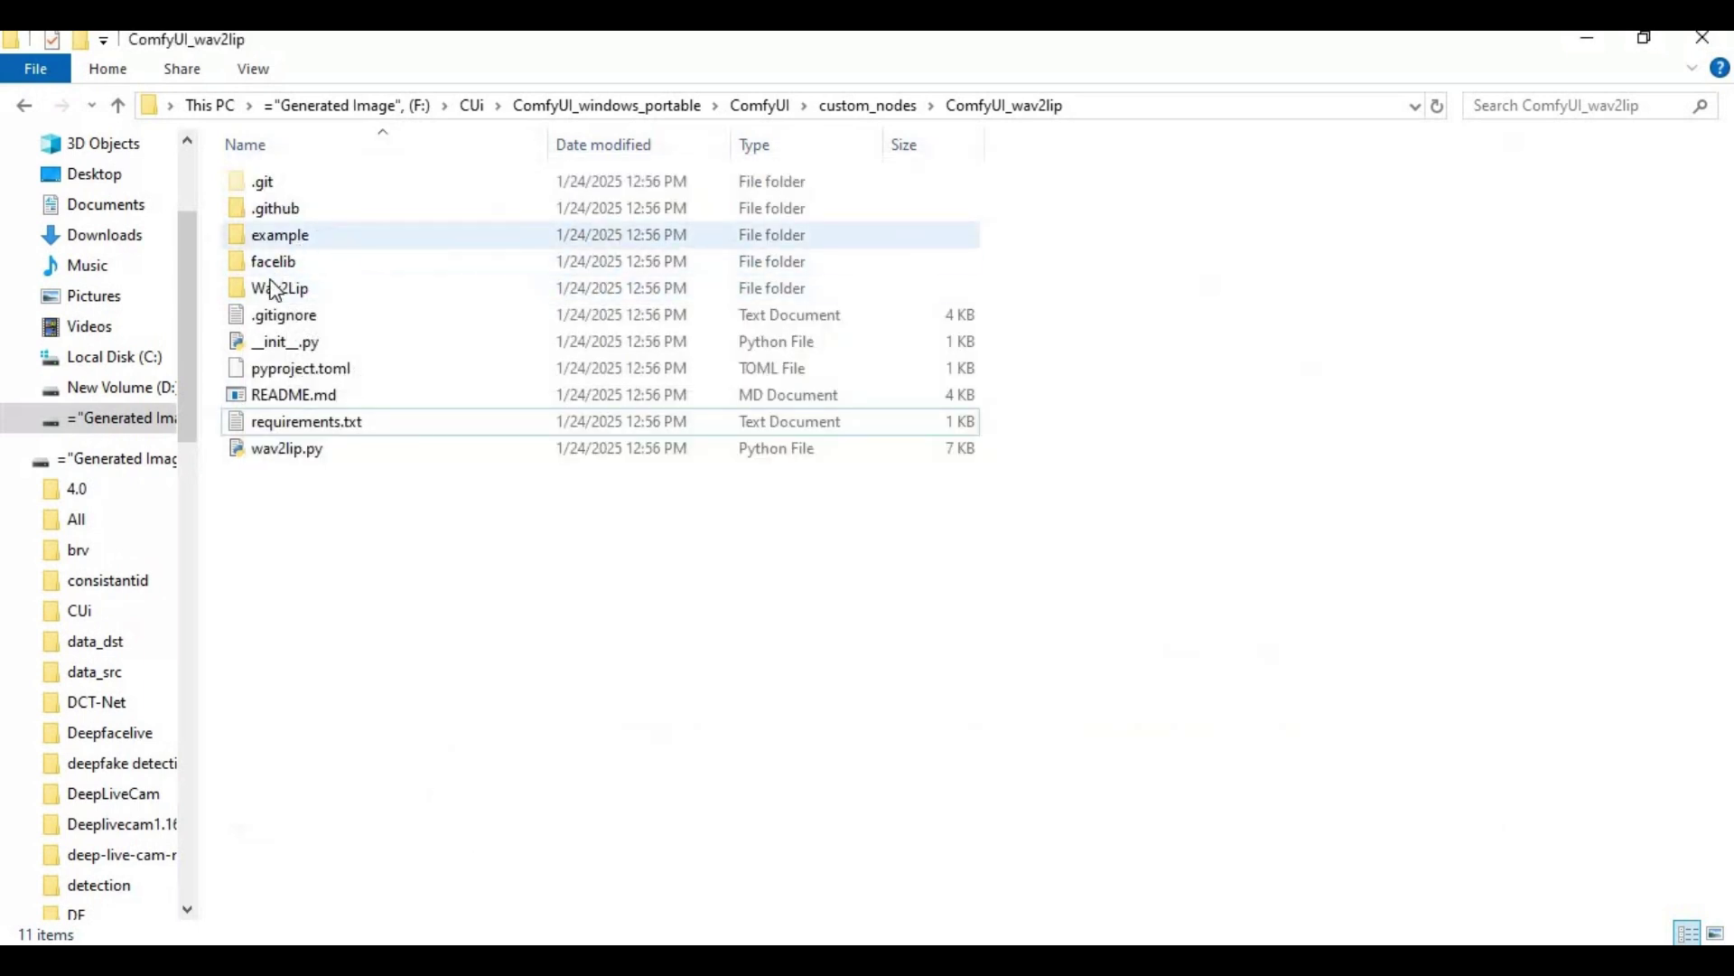
- Open the nested Wav2Lip subfolder and cd Command Prompt into its copied path
double_click(280, 291)
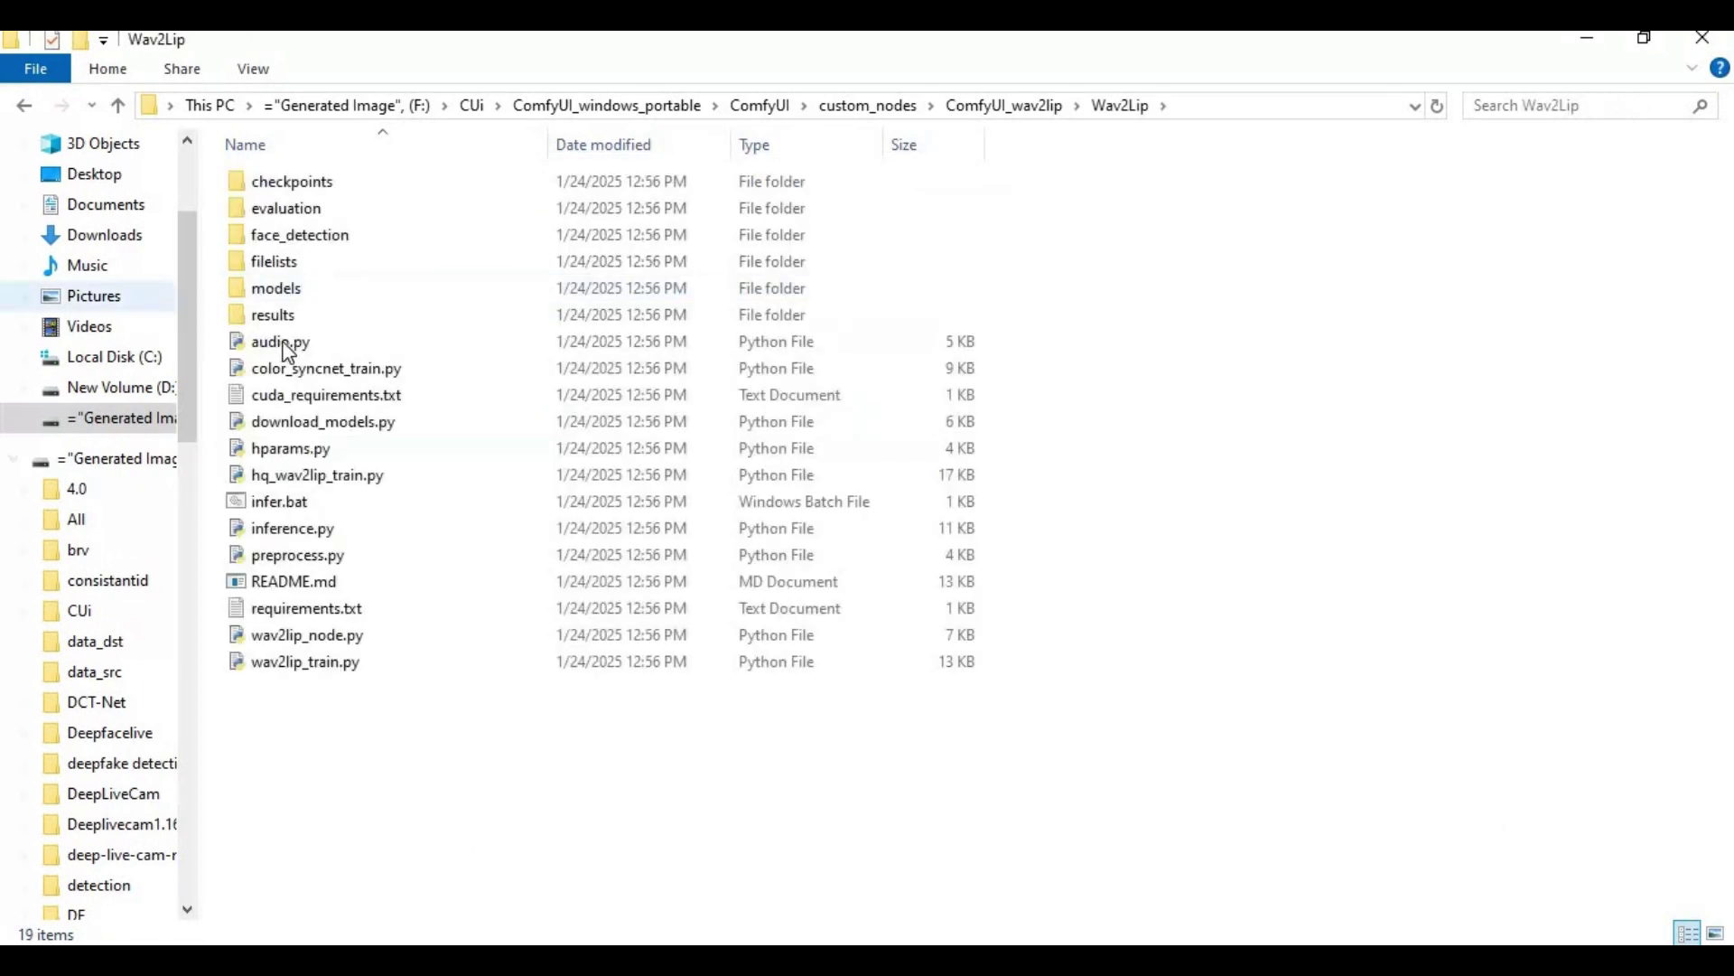
left_click(723, 93)
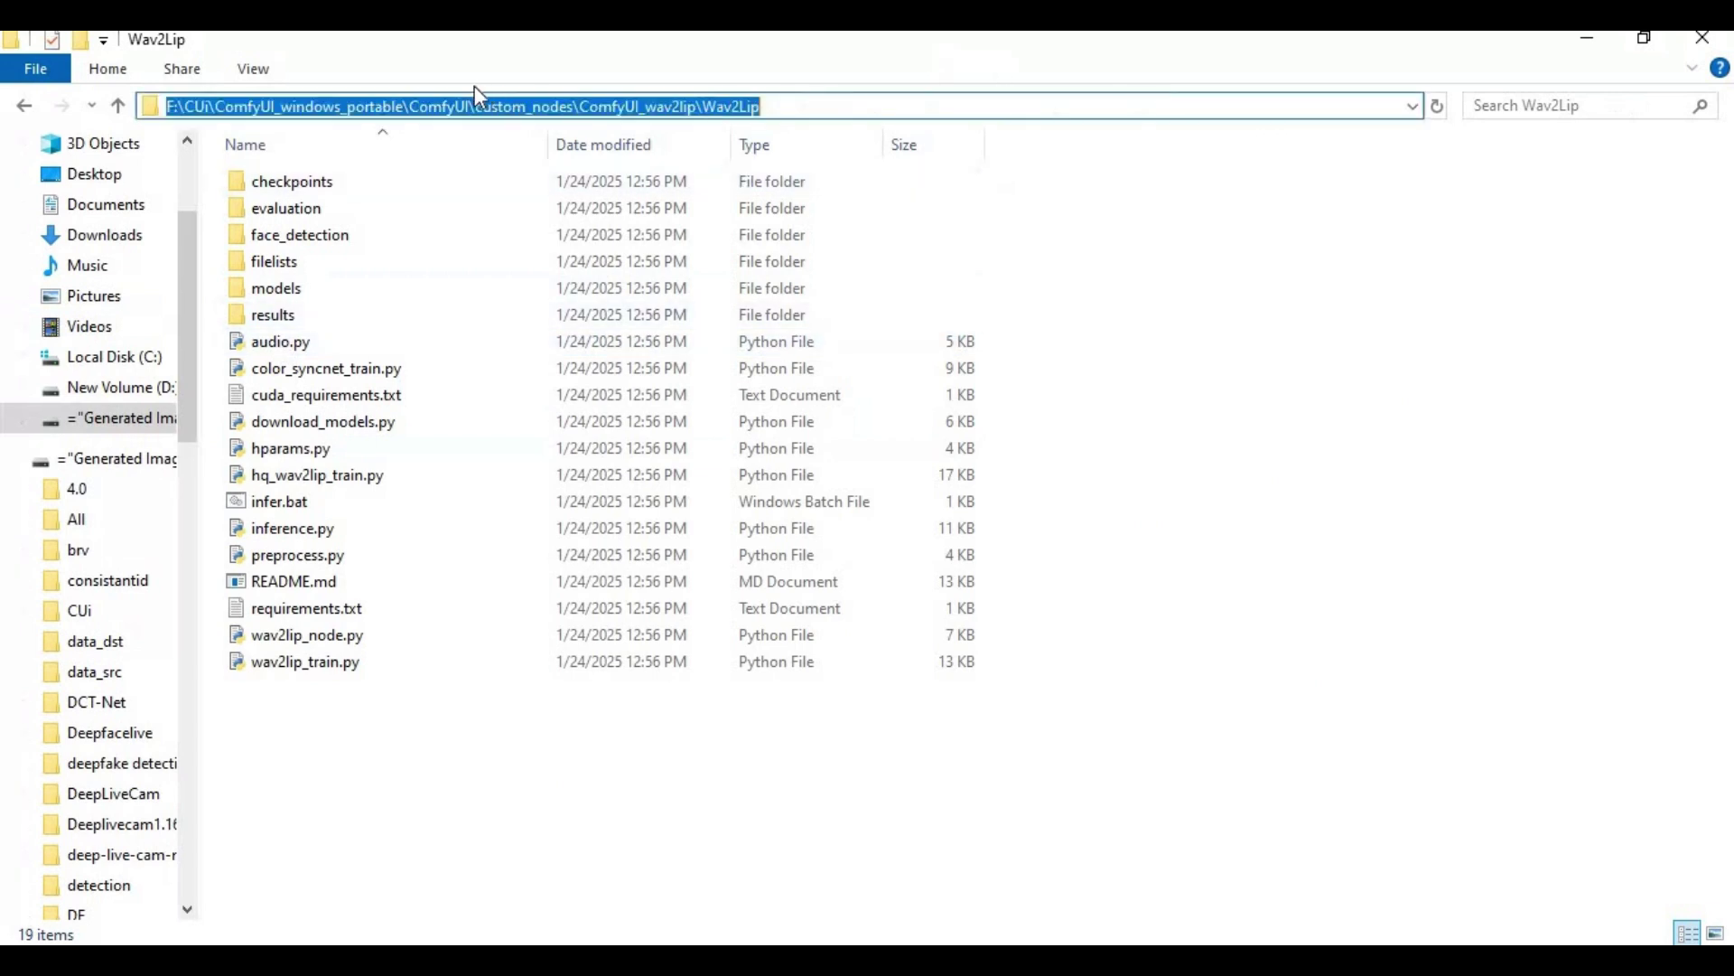
right_click(560, 108)
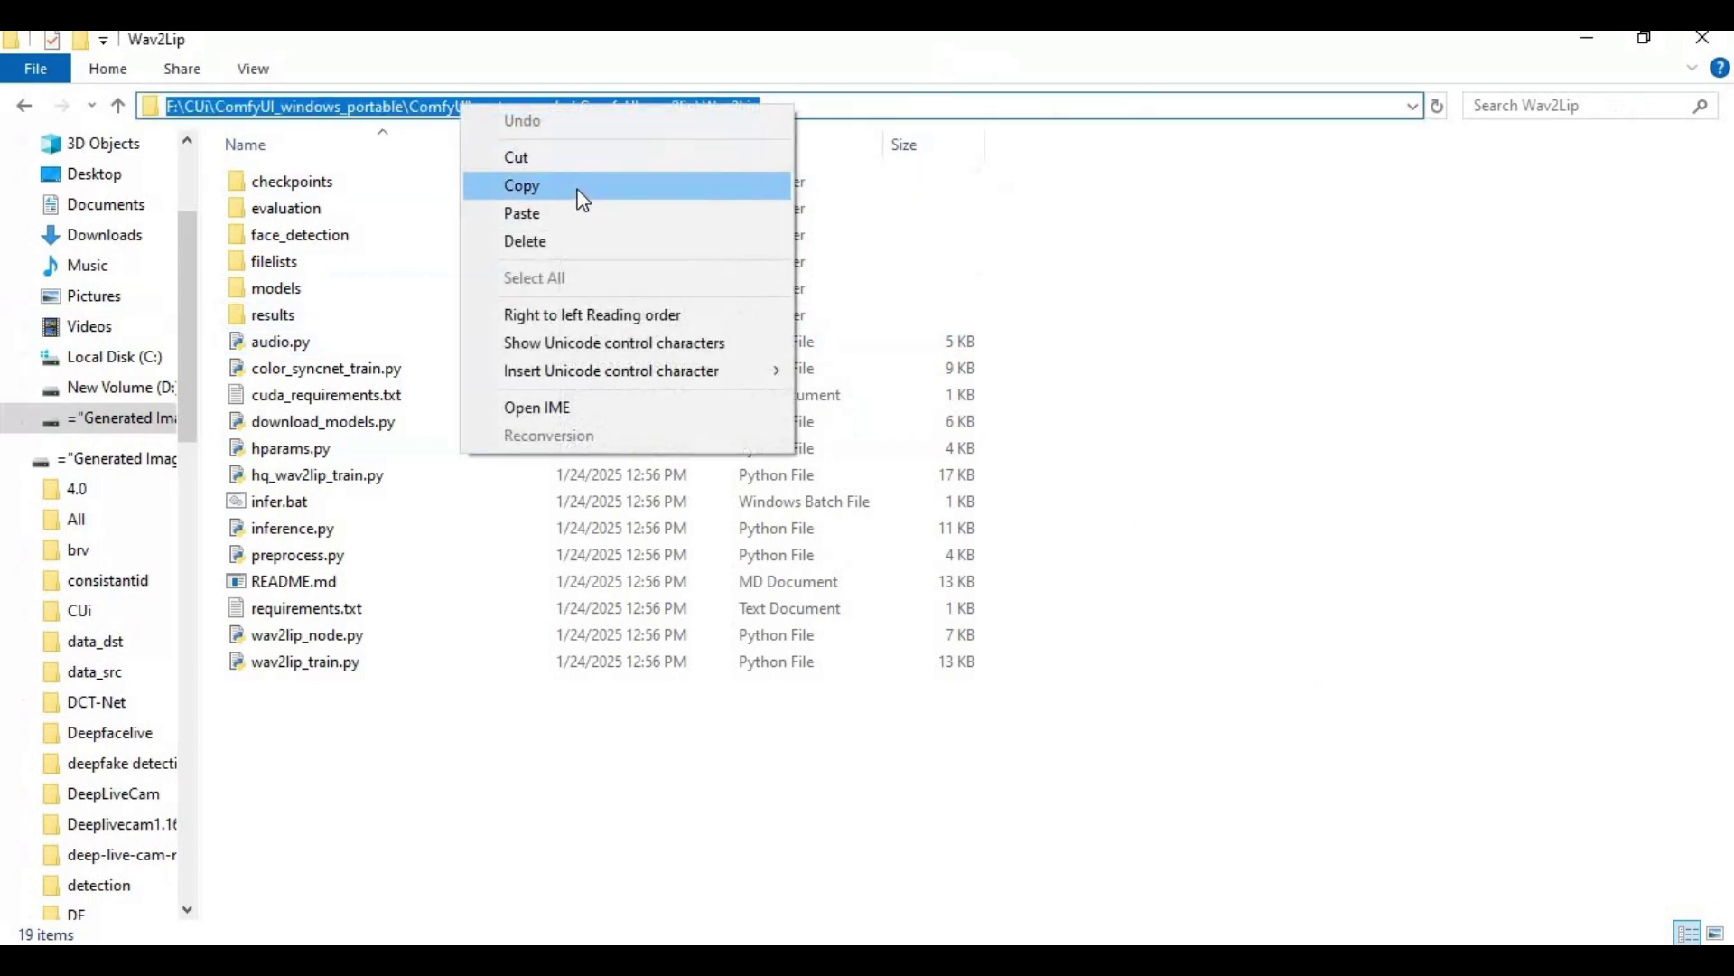
left_click(520, 182)
key("alt+Tab")
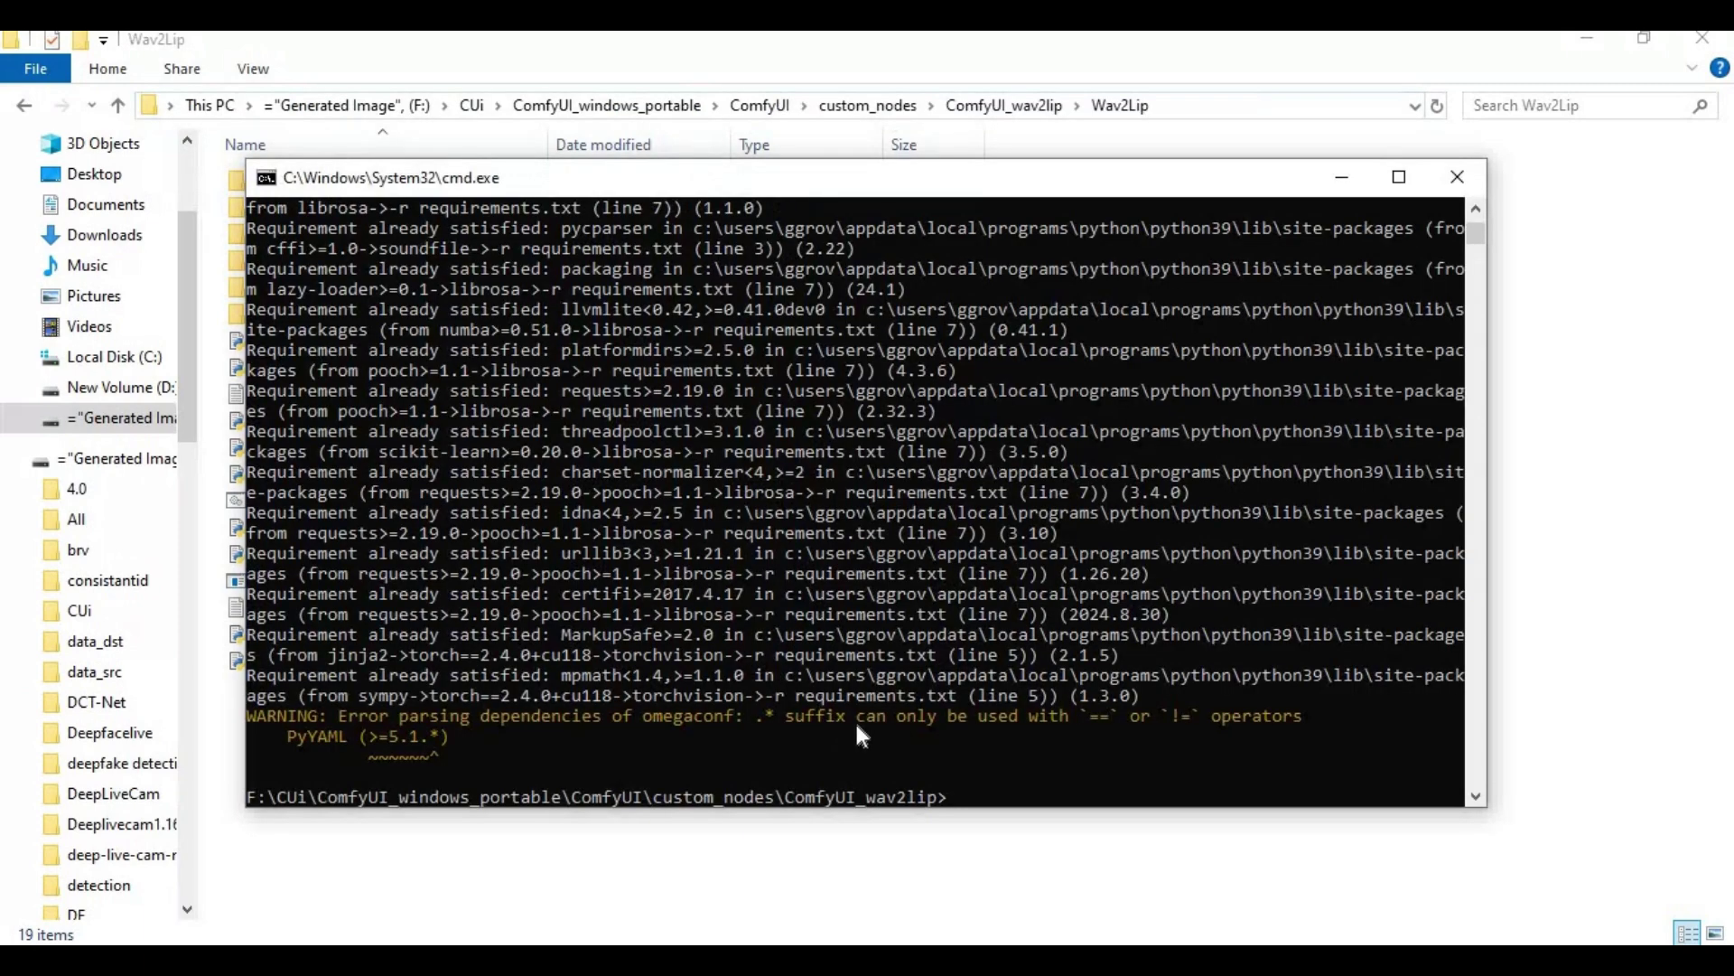
type("cd")
key("ctrl+v")
key("Return")
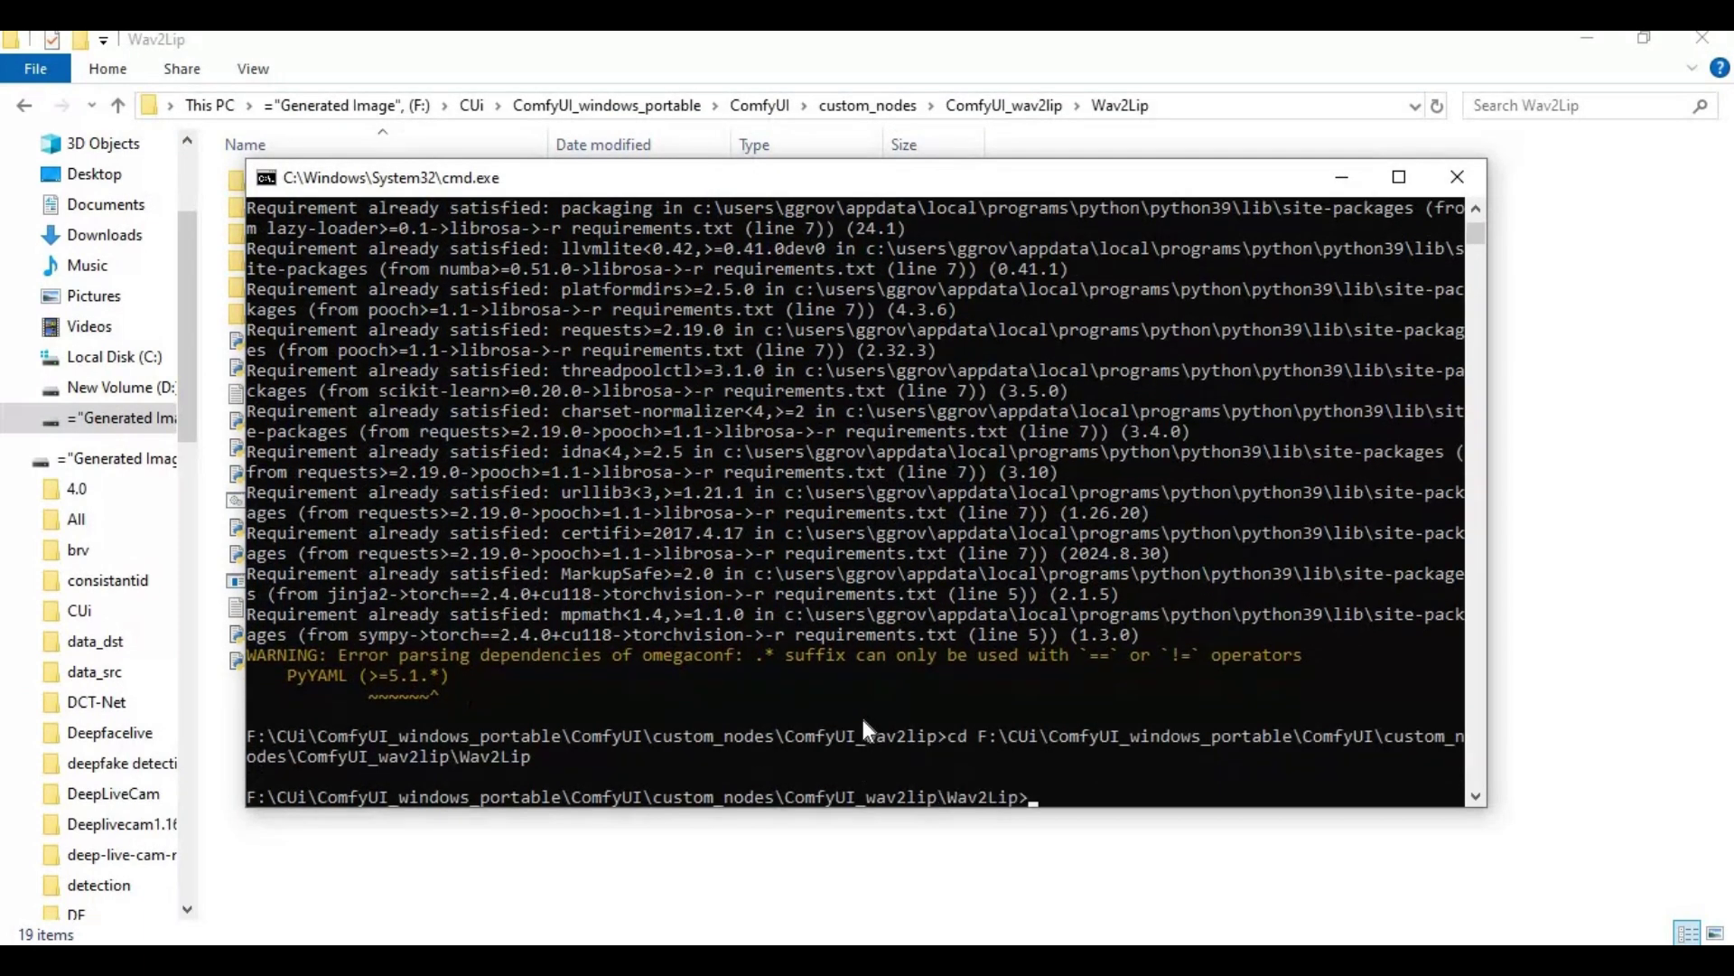
- View the Wav2Lip requirements.txt package list in Notepad, then close it
left_click(968, 898)
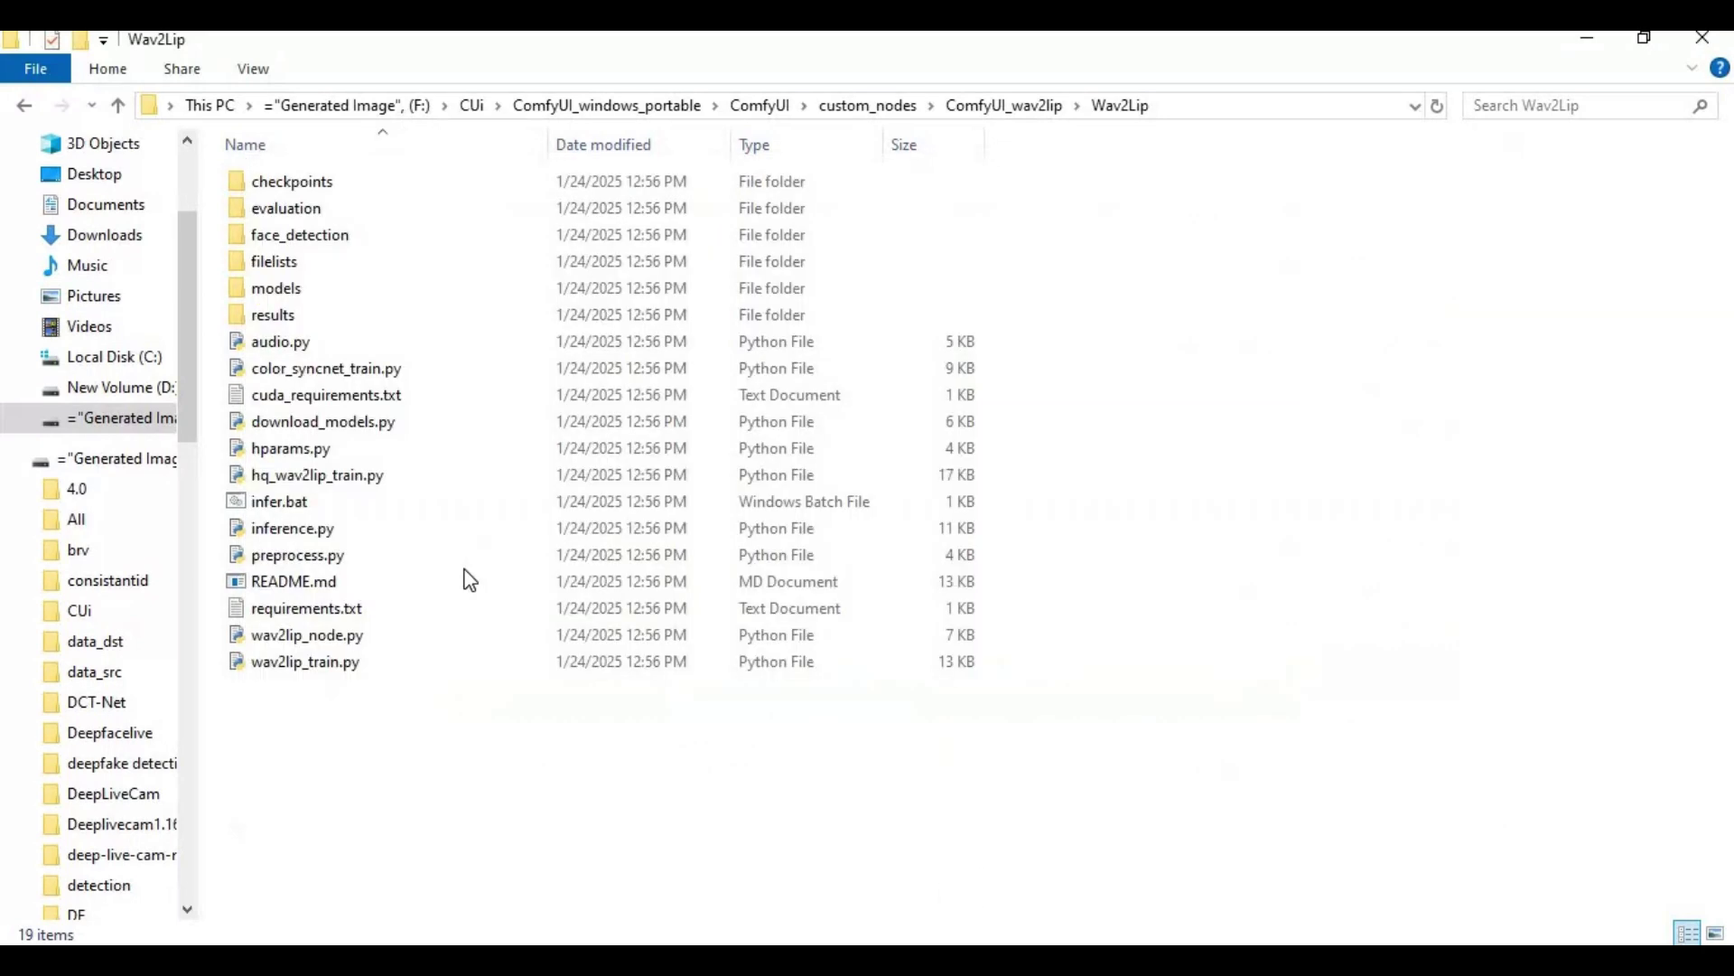
double_click(301, 608)
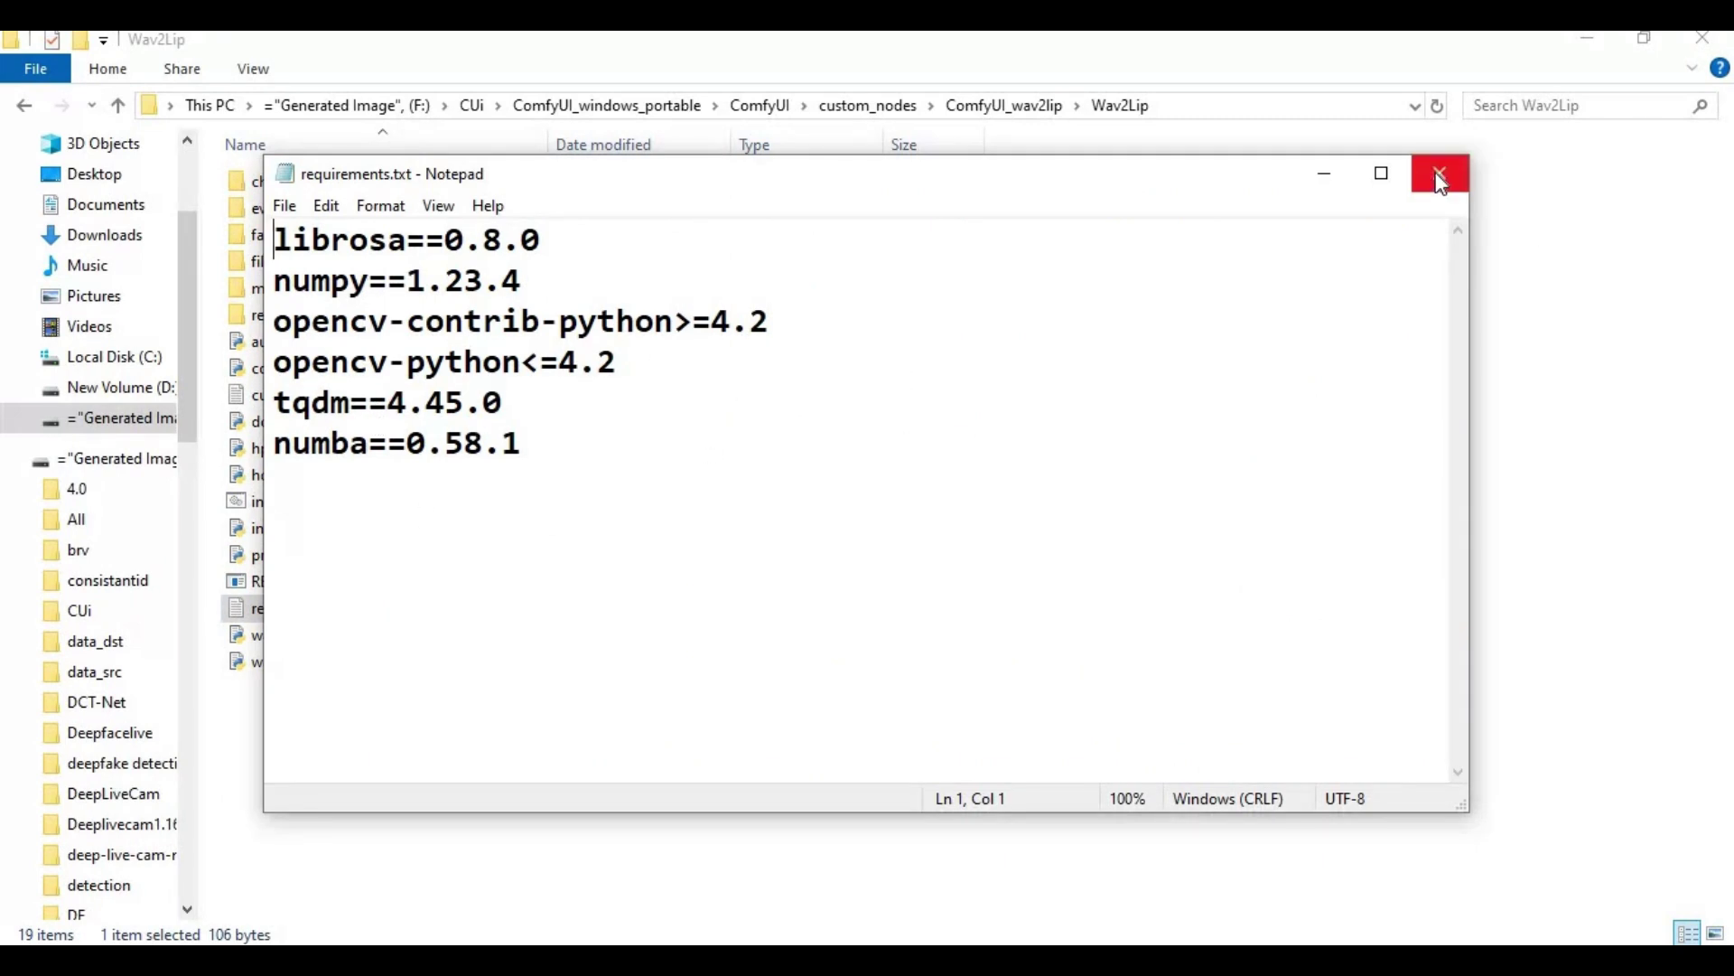
left_click(1416, 210)
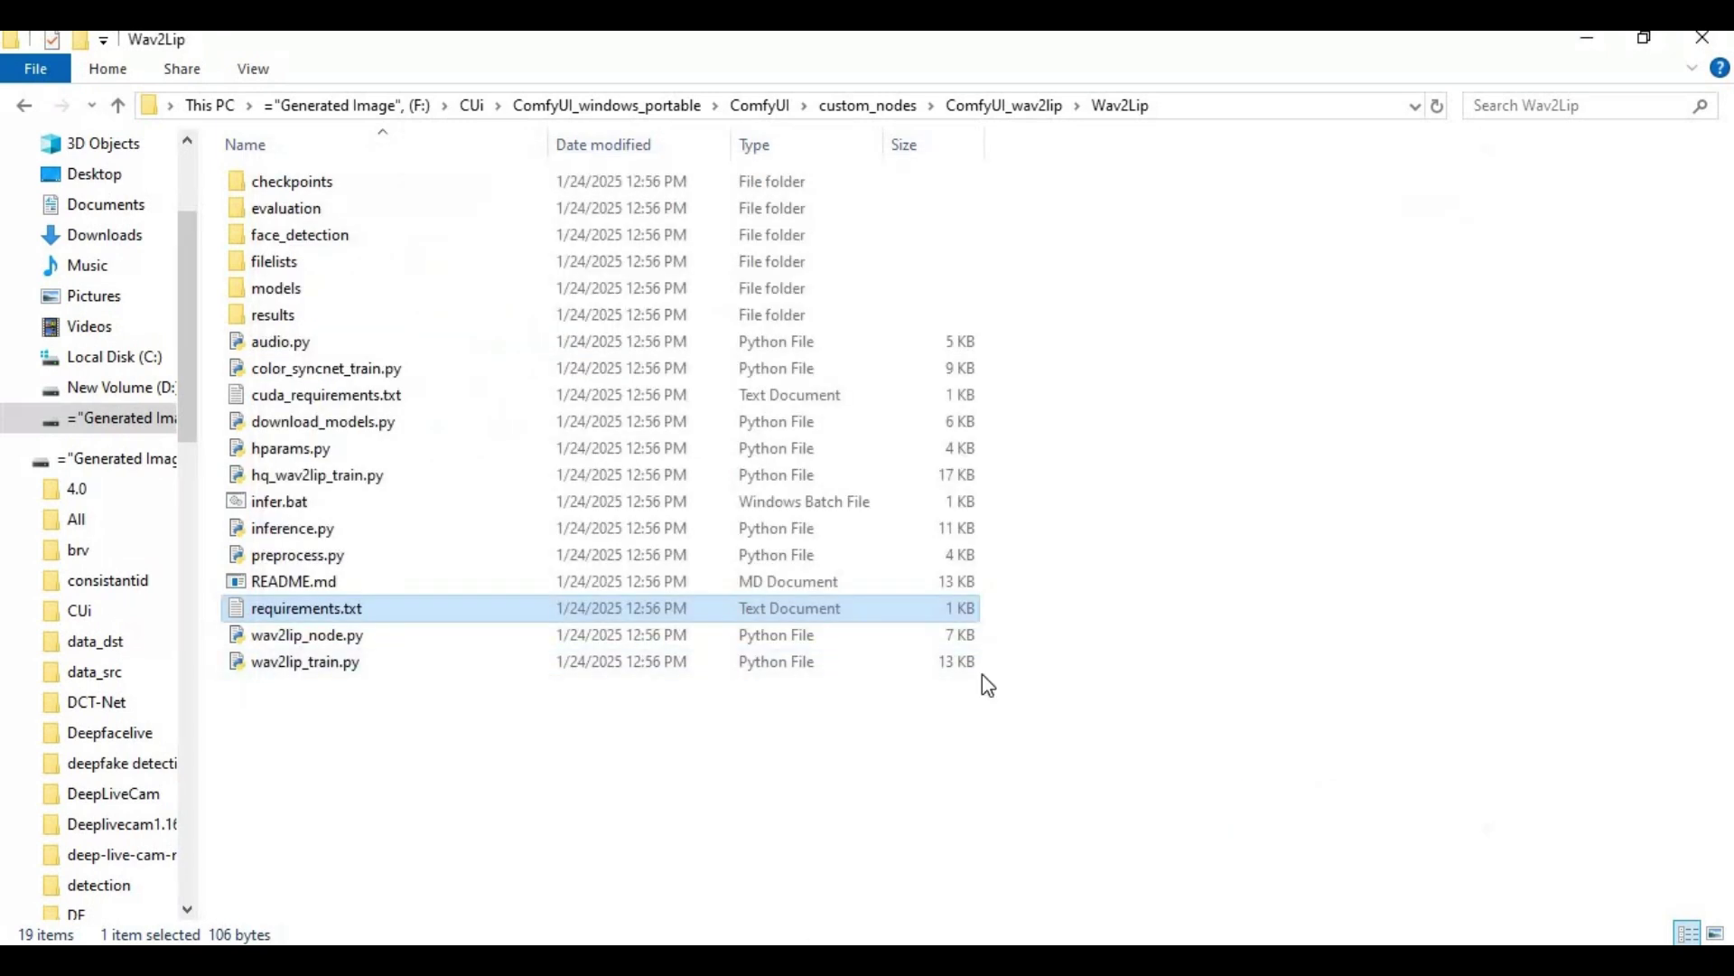
key("alt+Tab")
- Run pip install -r requirements.txt in Wav2Lip and select the dependency-conflict output
type("p")
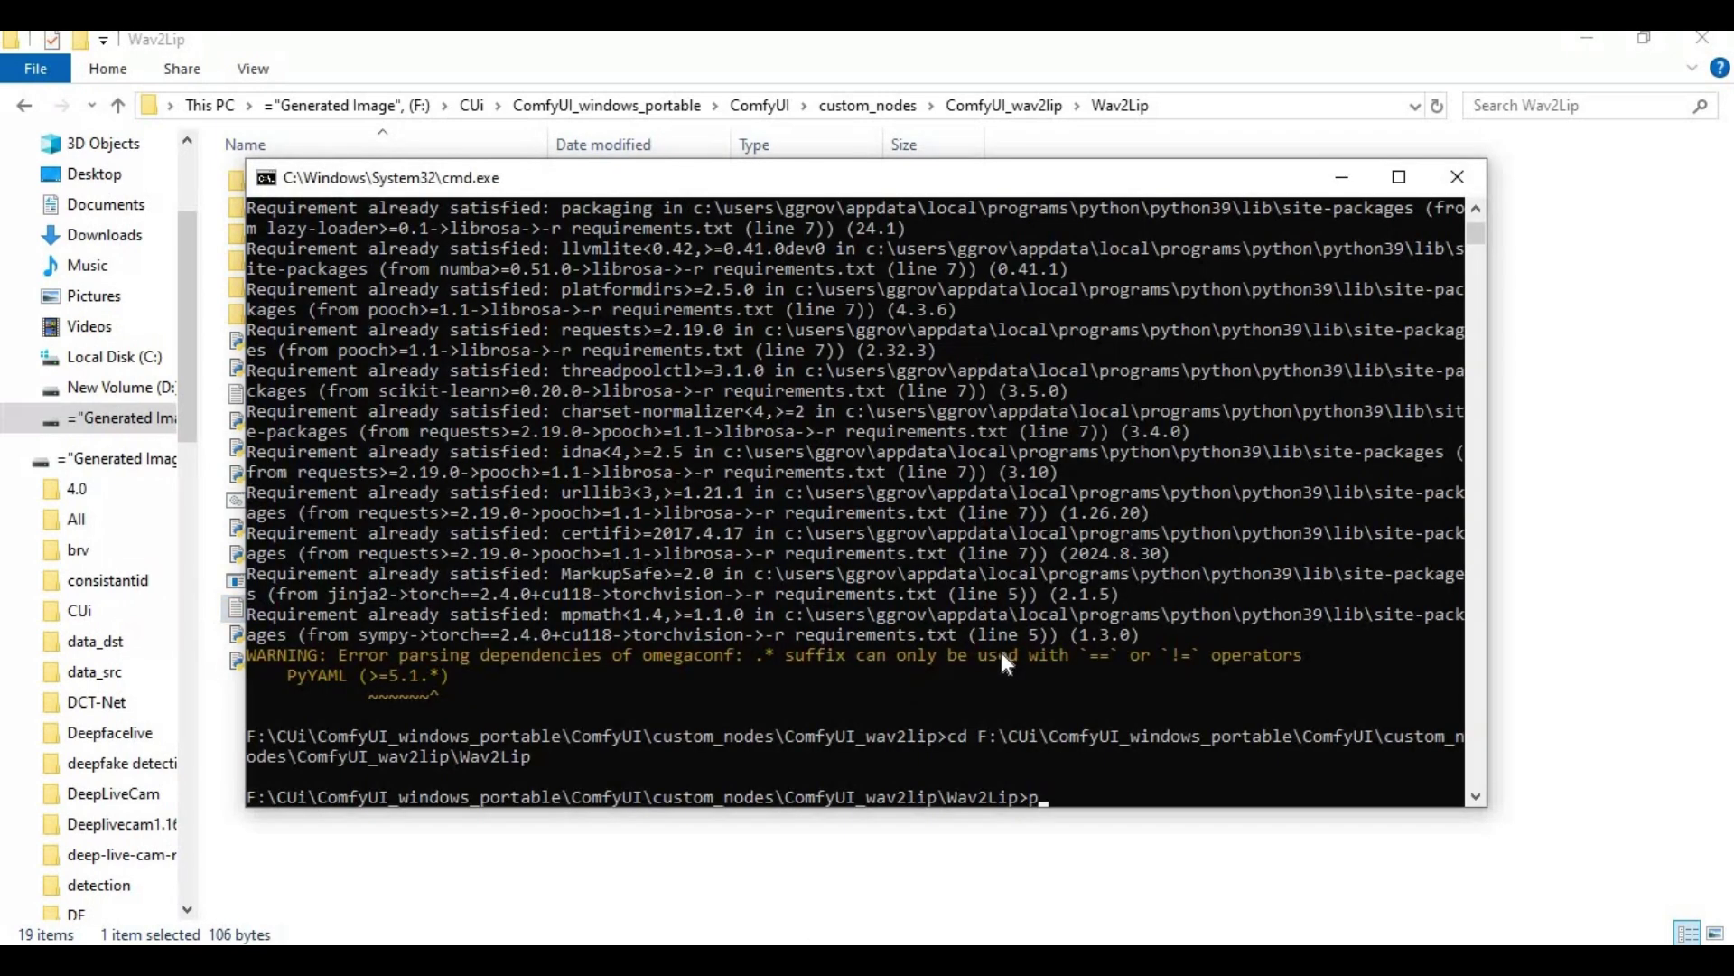
type("ip inst")
type("al")
type("l")
type(" -r r")
type("equirem")
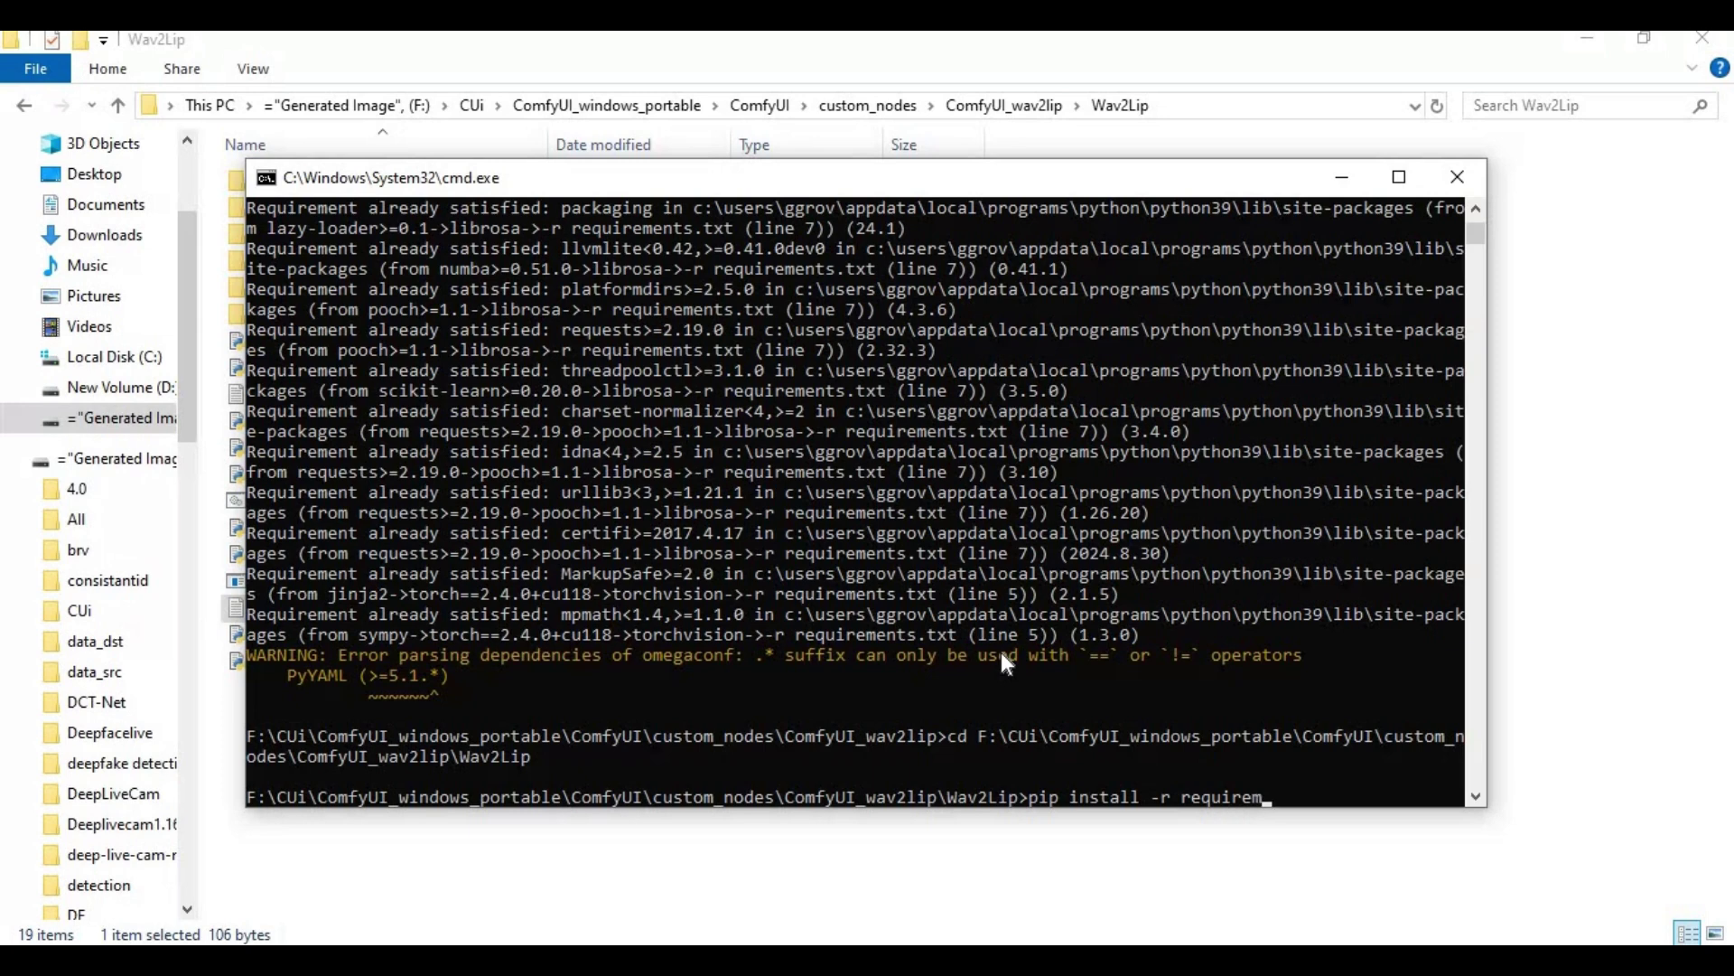
type("ents.txt")
key("Return")
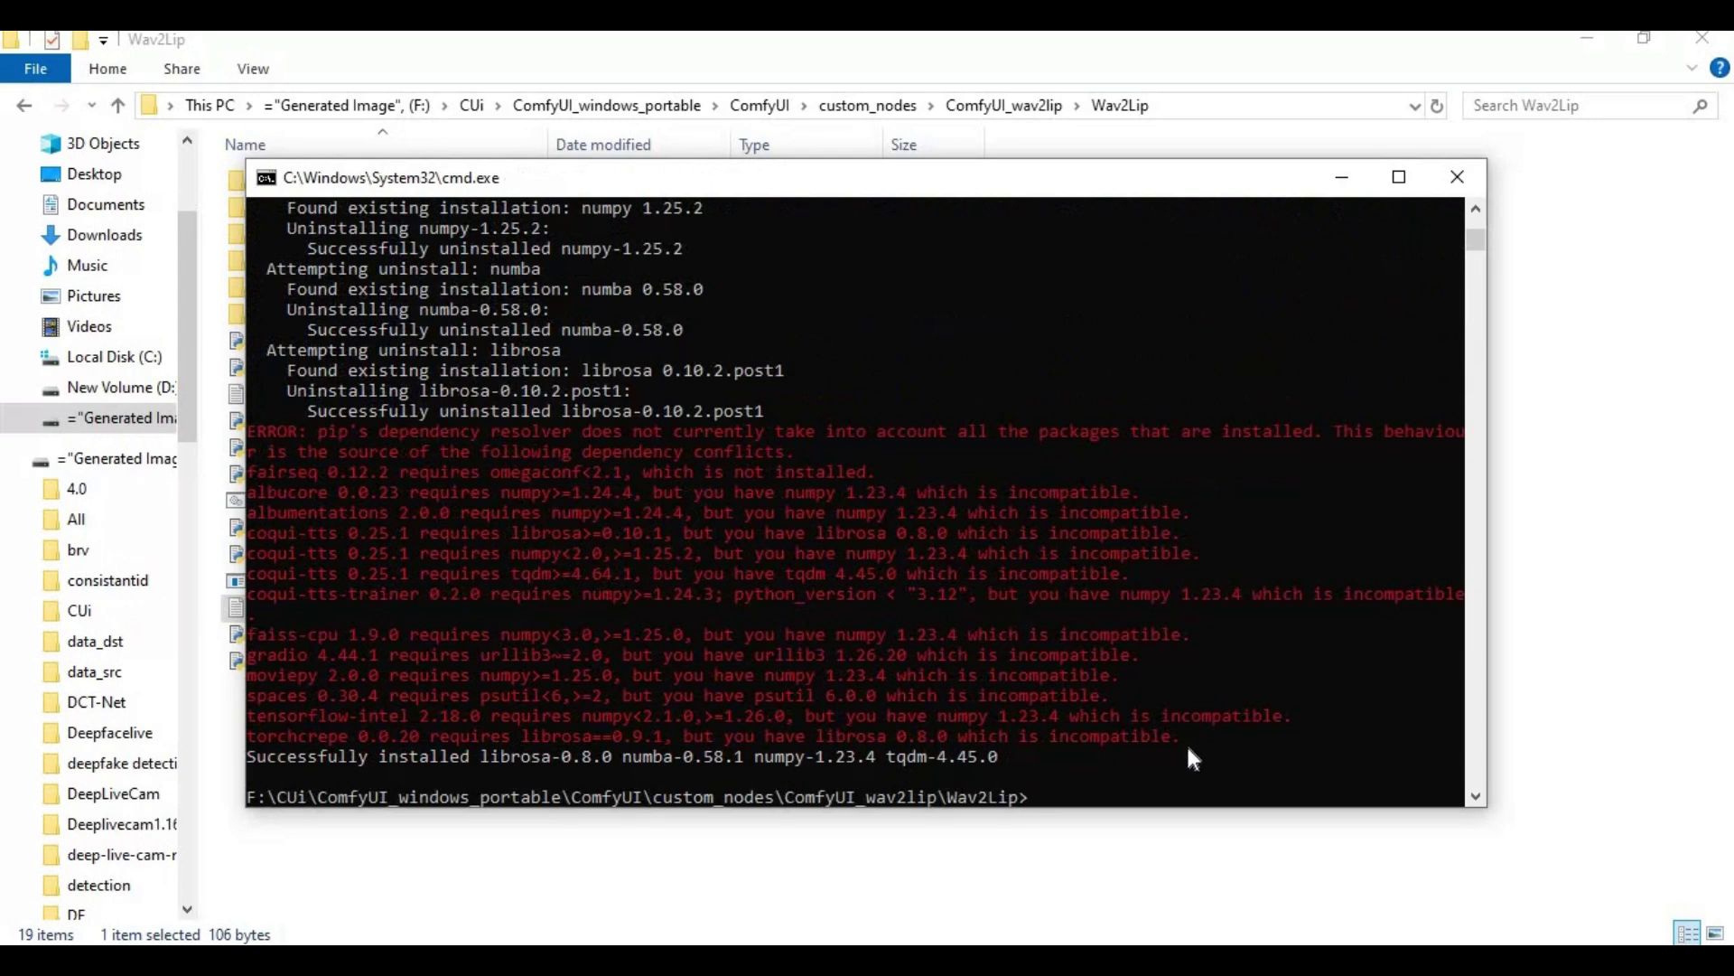
mouse_move(1188, 746)
left_mouse_down()
mouse_move(237, 433)
mouse_move(239, 411)
left_mouse_up()
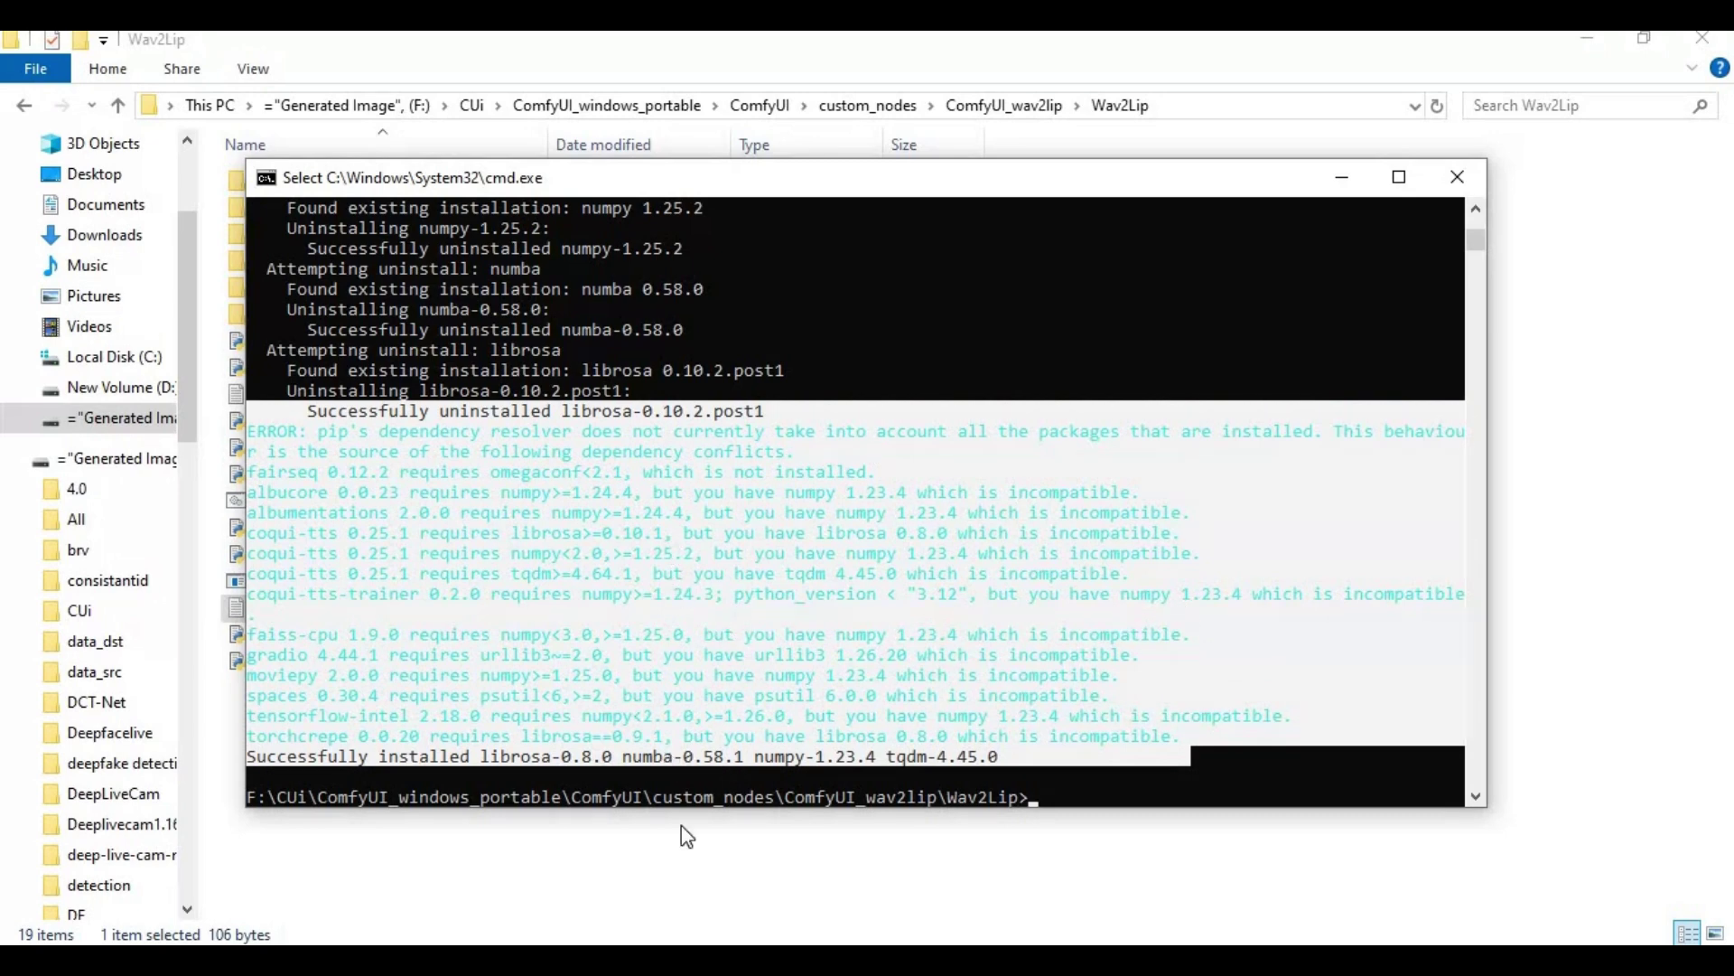
left_click(654, 877)
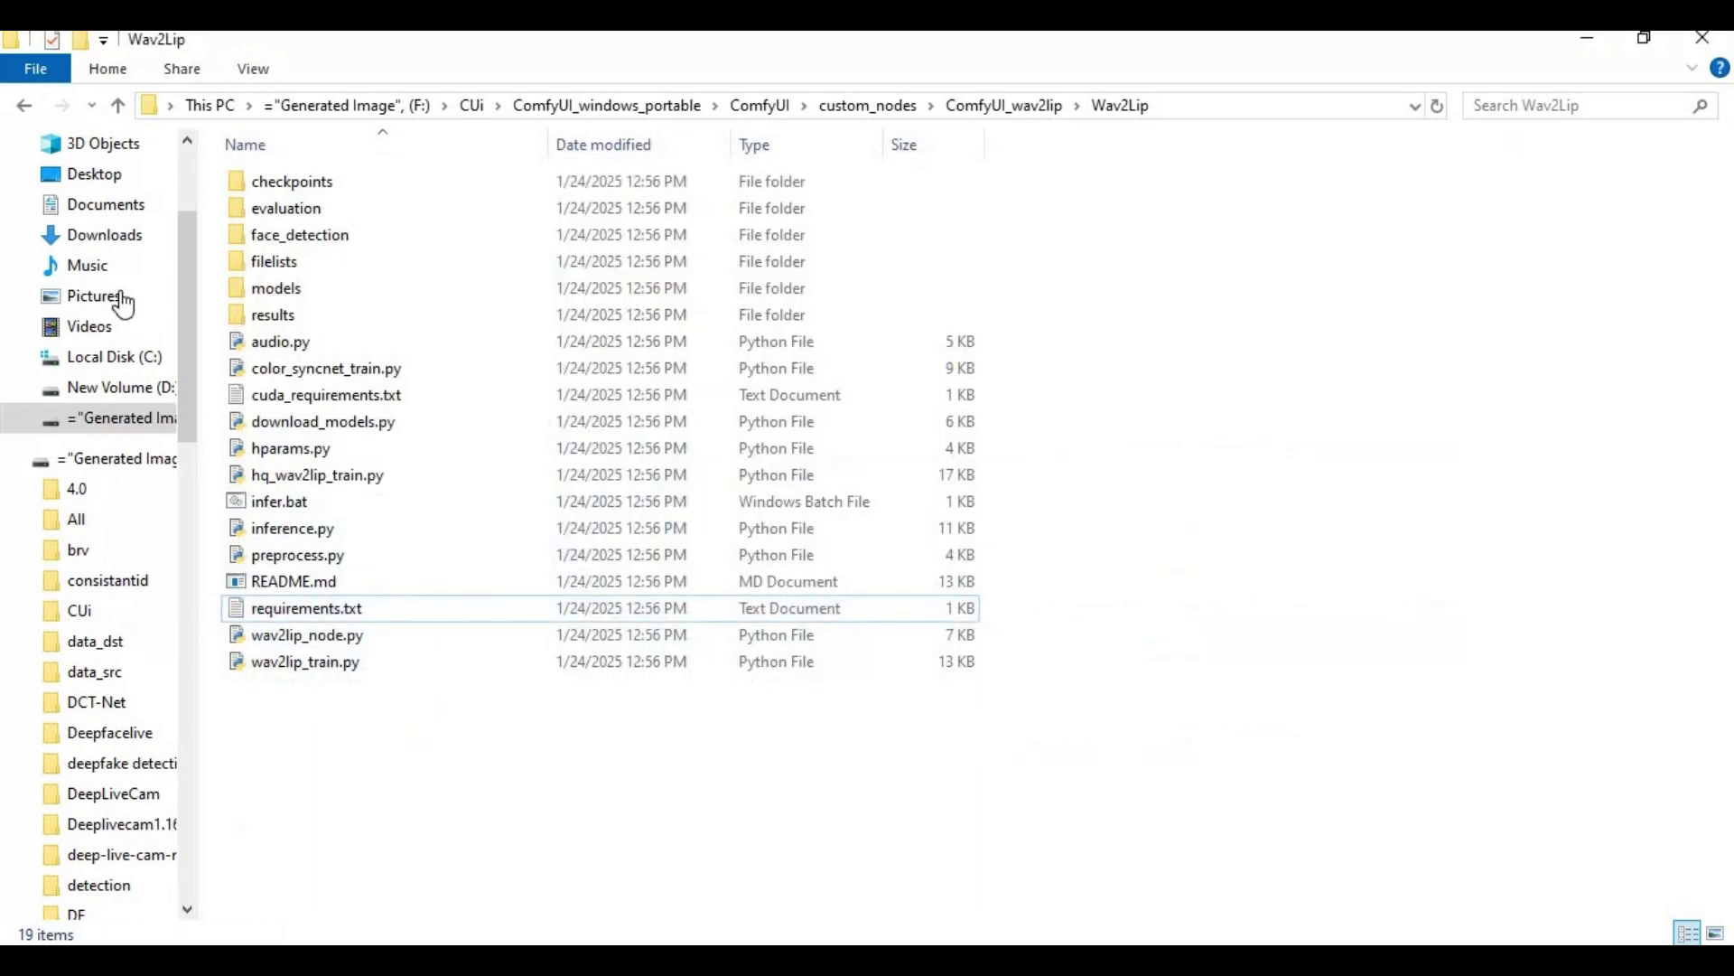
- Extract svml_dispmd.zip in Downloads and copy the resulting svml_dispmd.dll
left_click(101, 235)
left_click(301, 288)
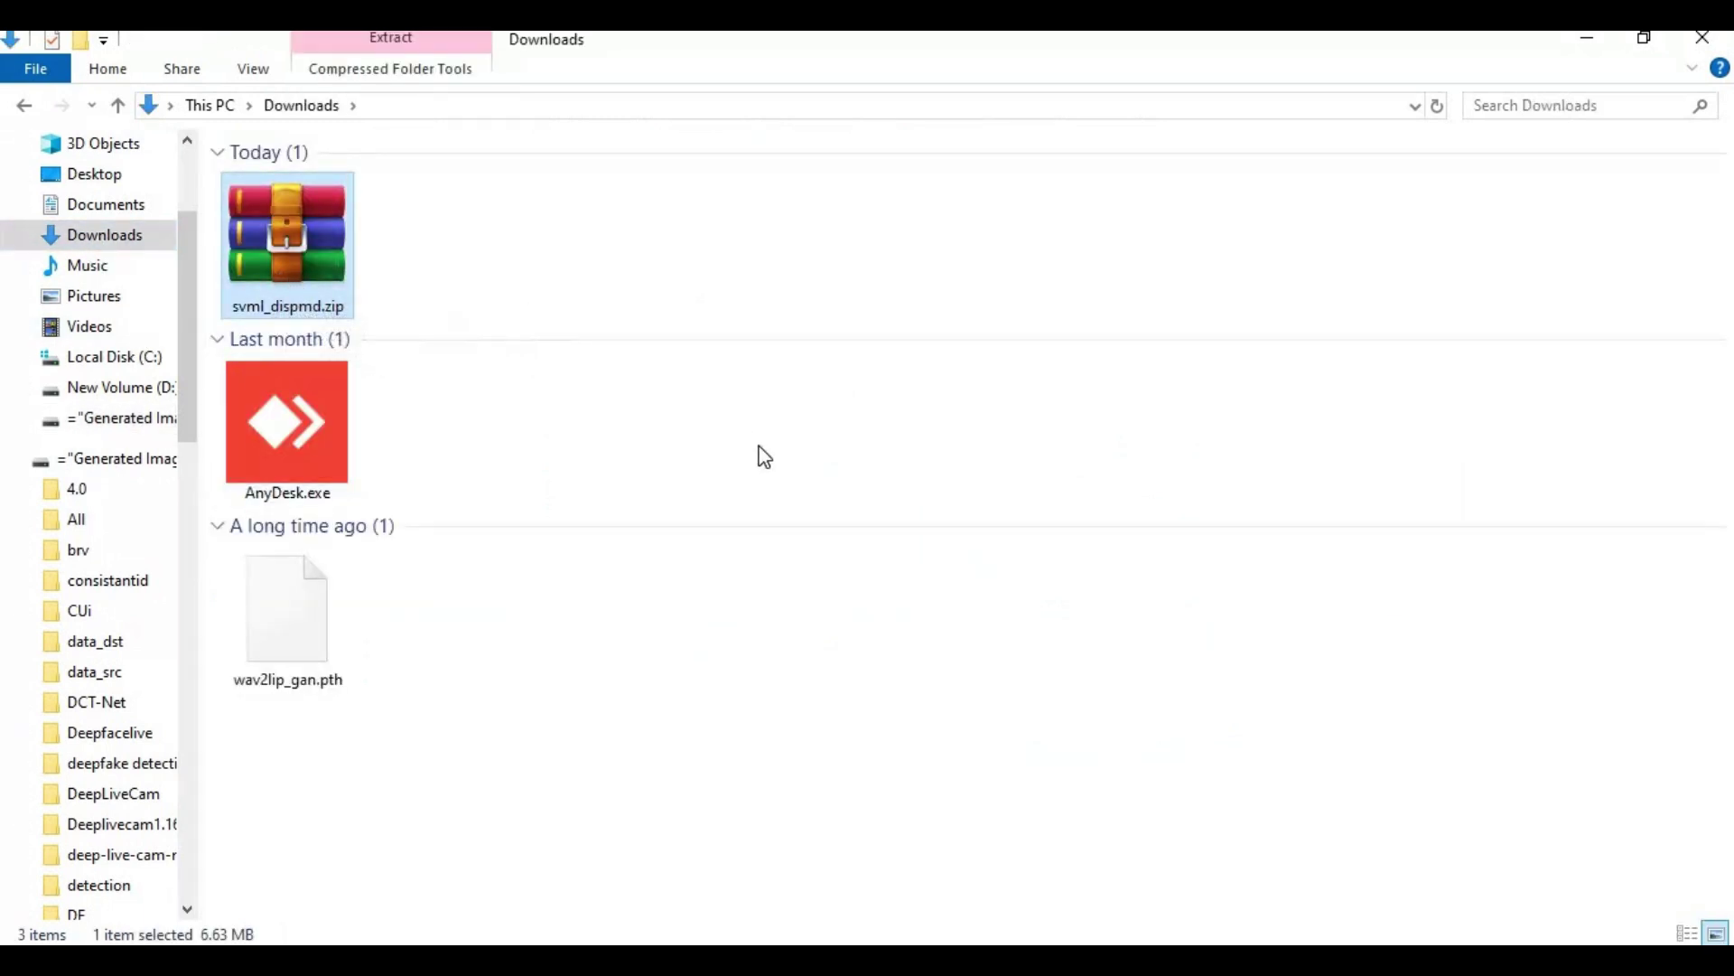
right_click(299, 272)
left_click(425, 442)
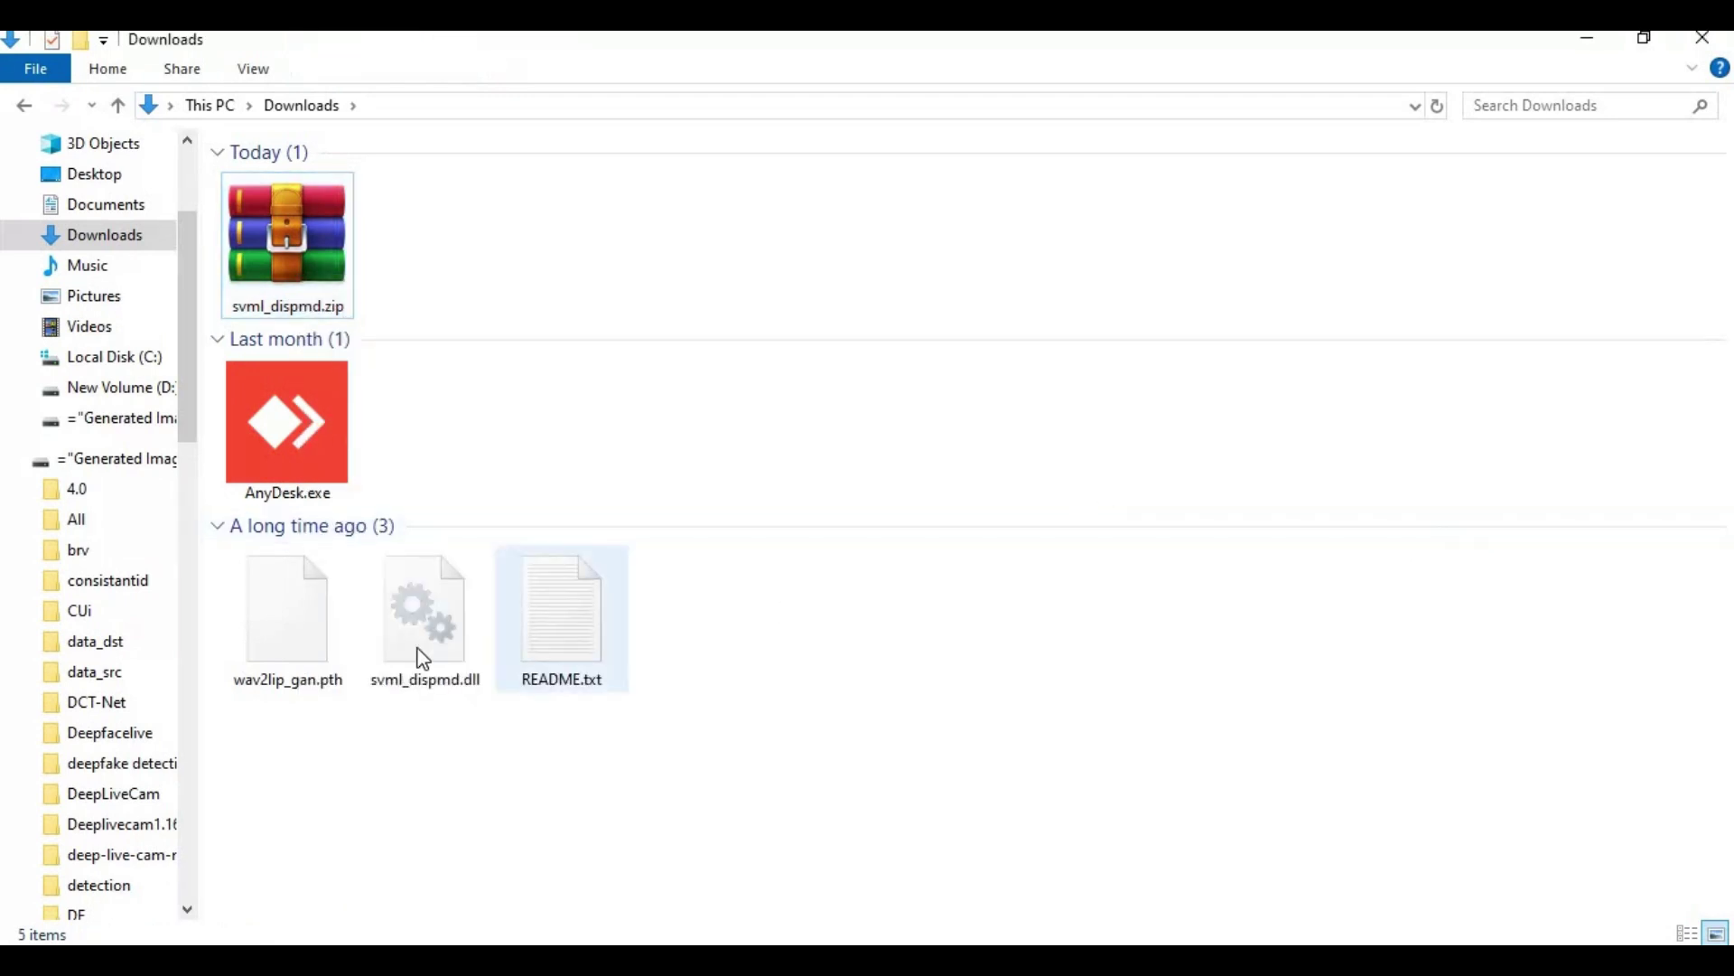
right_click(426, 637)
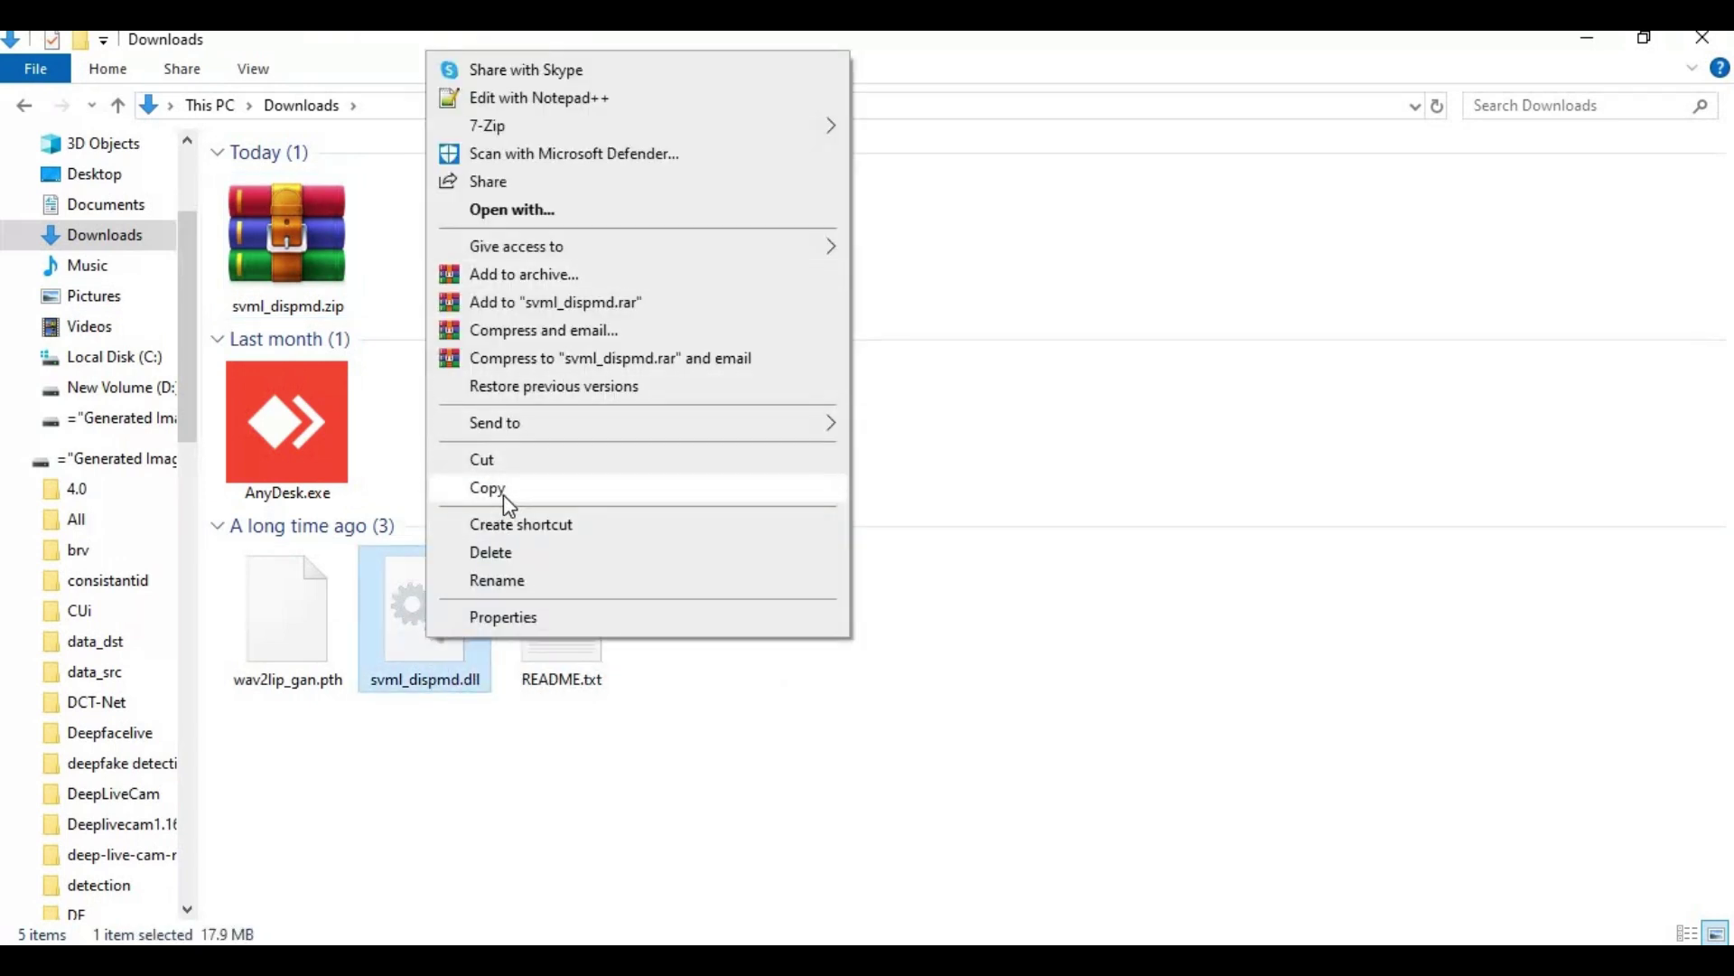
left_click(504, 497)
left_click(127, 358)
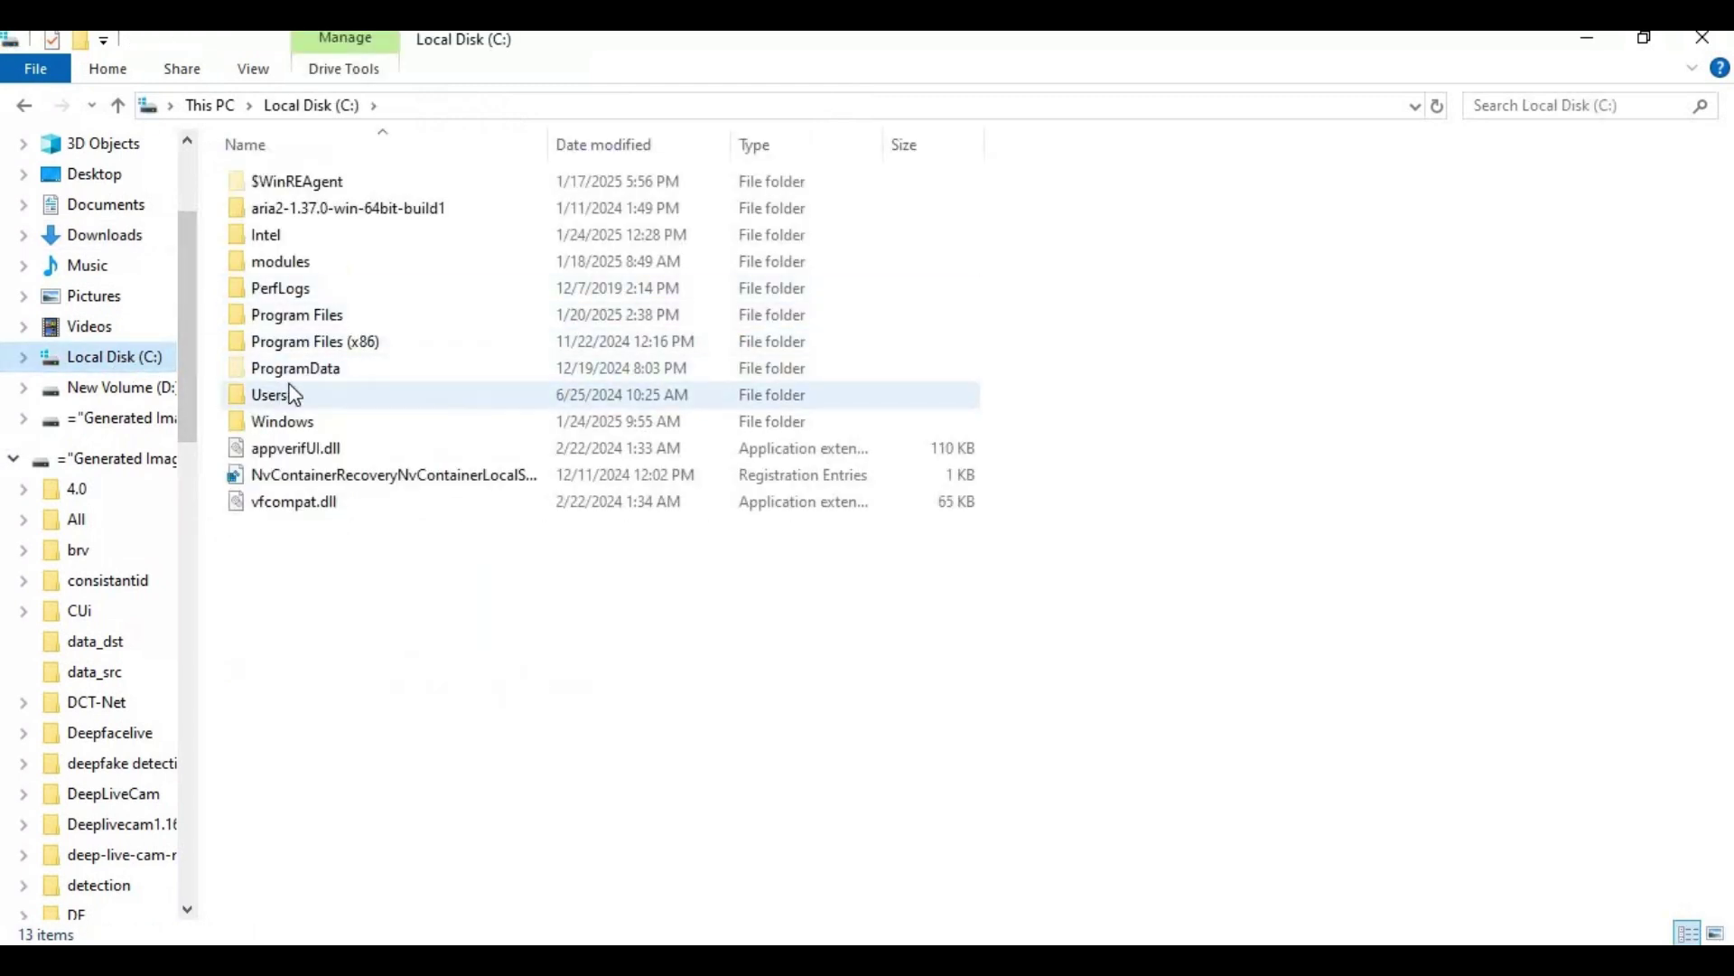
- Navigate to the C:\Windows\System32 folder in File Explorer
double_click(282, 424)
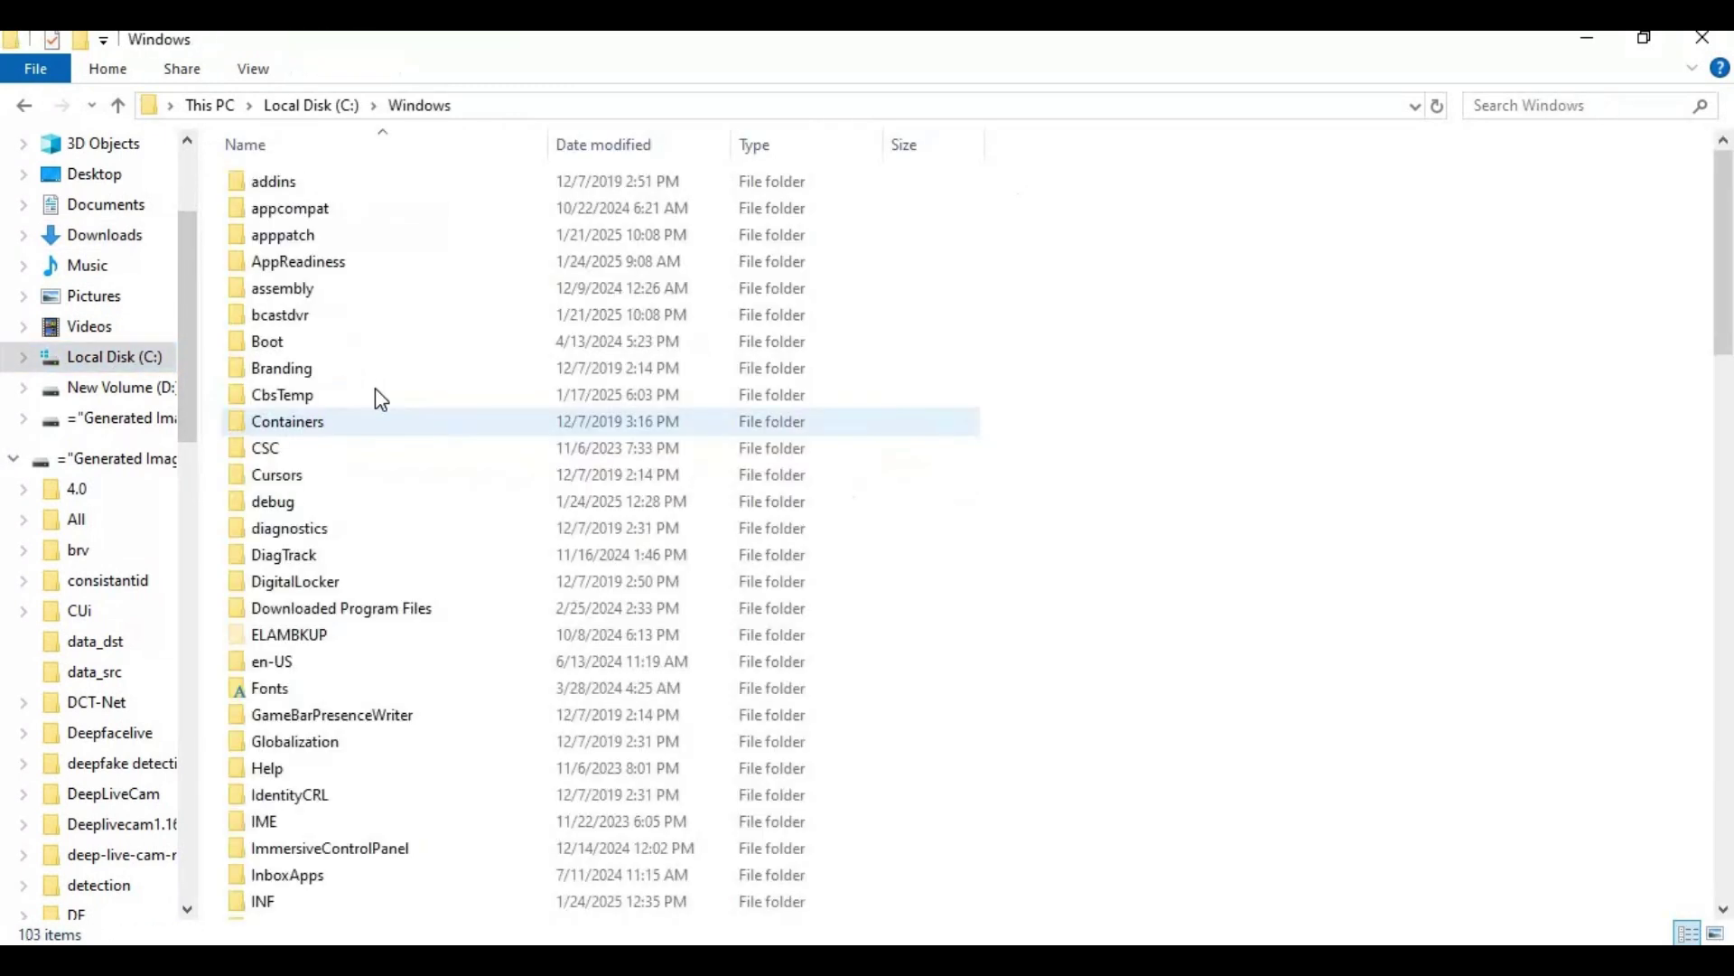
scroll(392, 418, "down", 1)
scroll(397, 420, "down", 7)
scroll(388, 415, "down", 4)
scroll(386, 415, "down", 4)
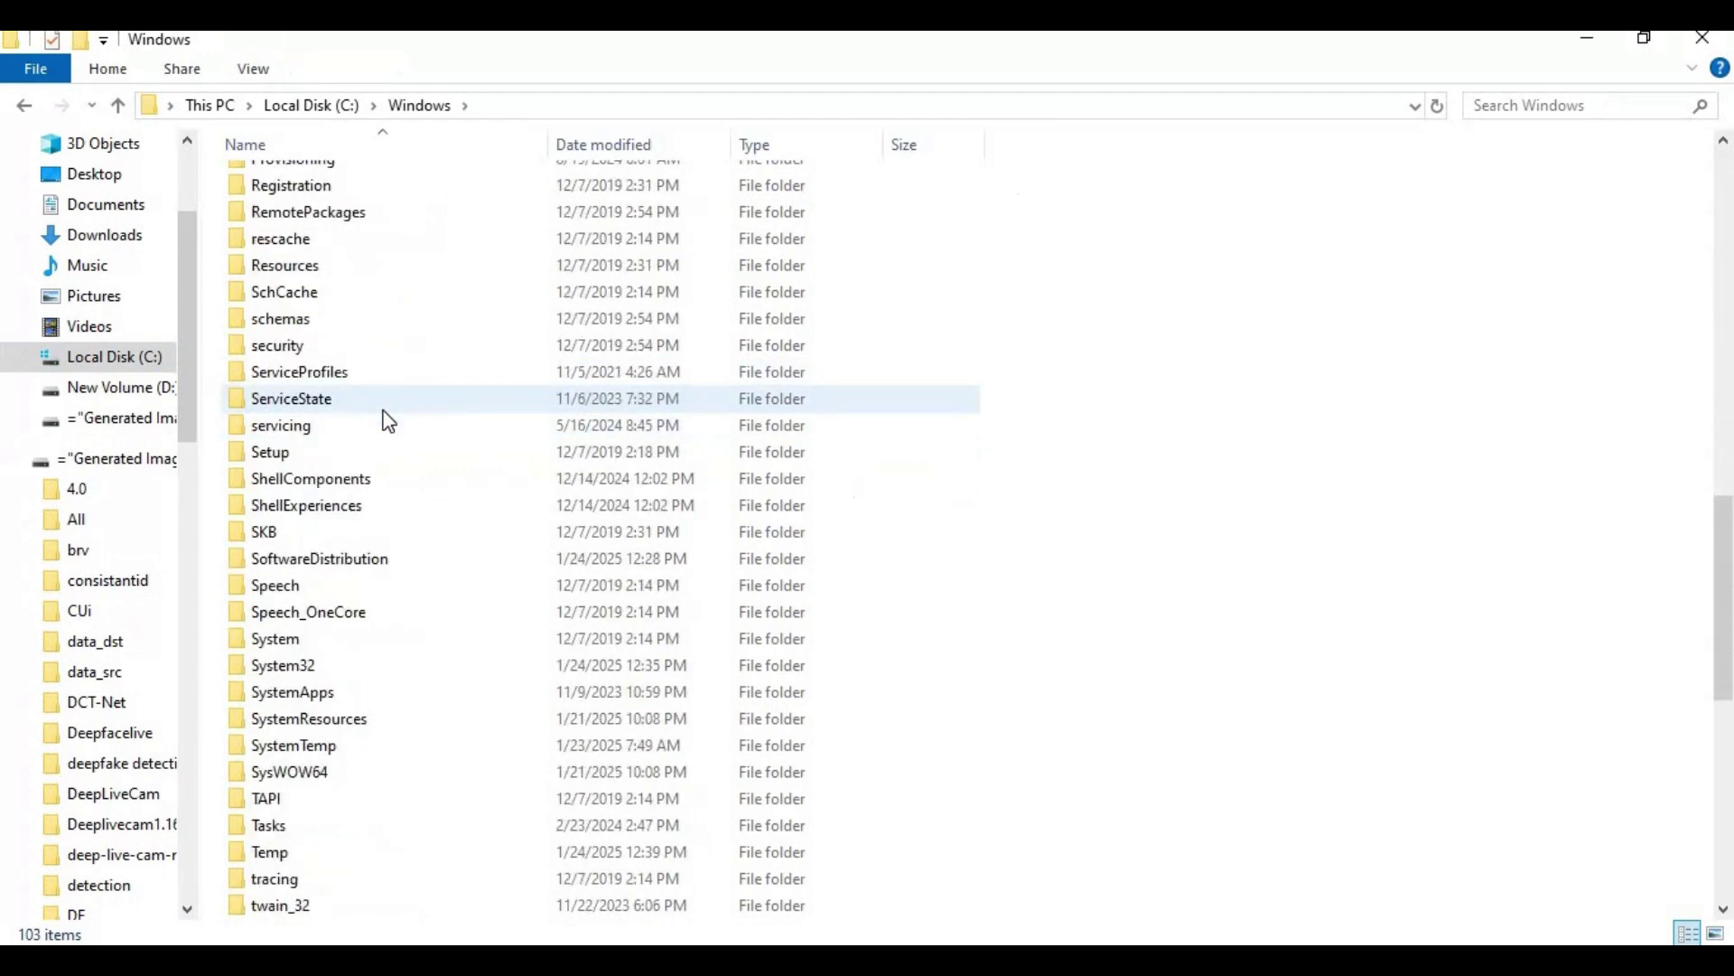
scroll(362, 420, "down", 6)
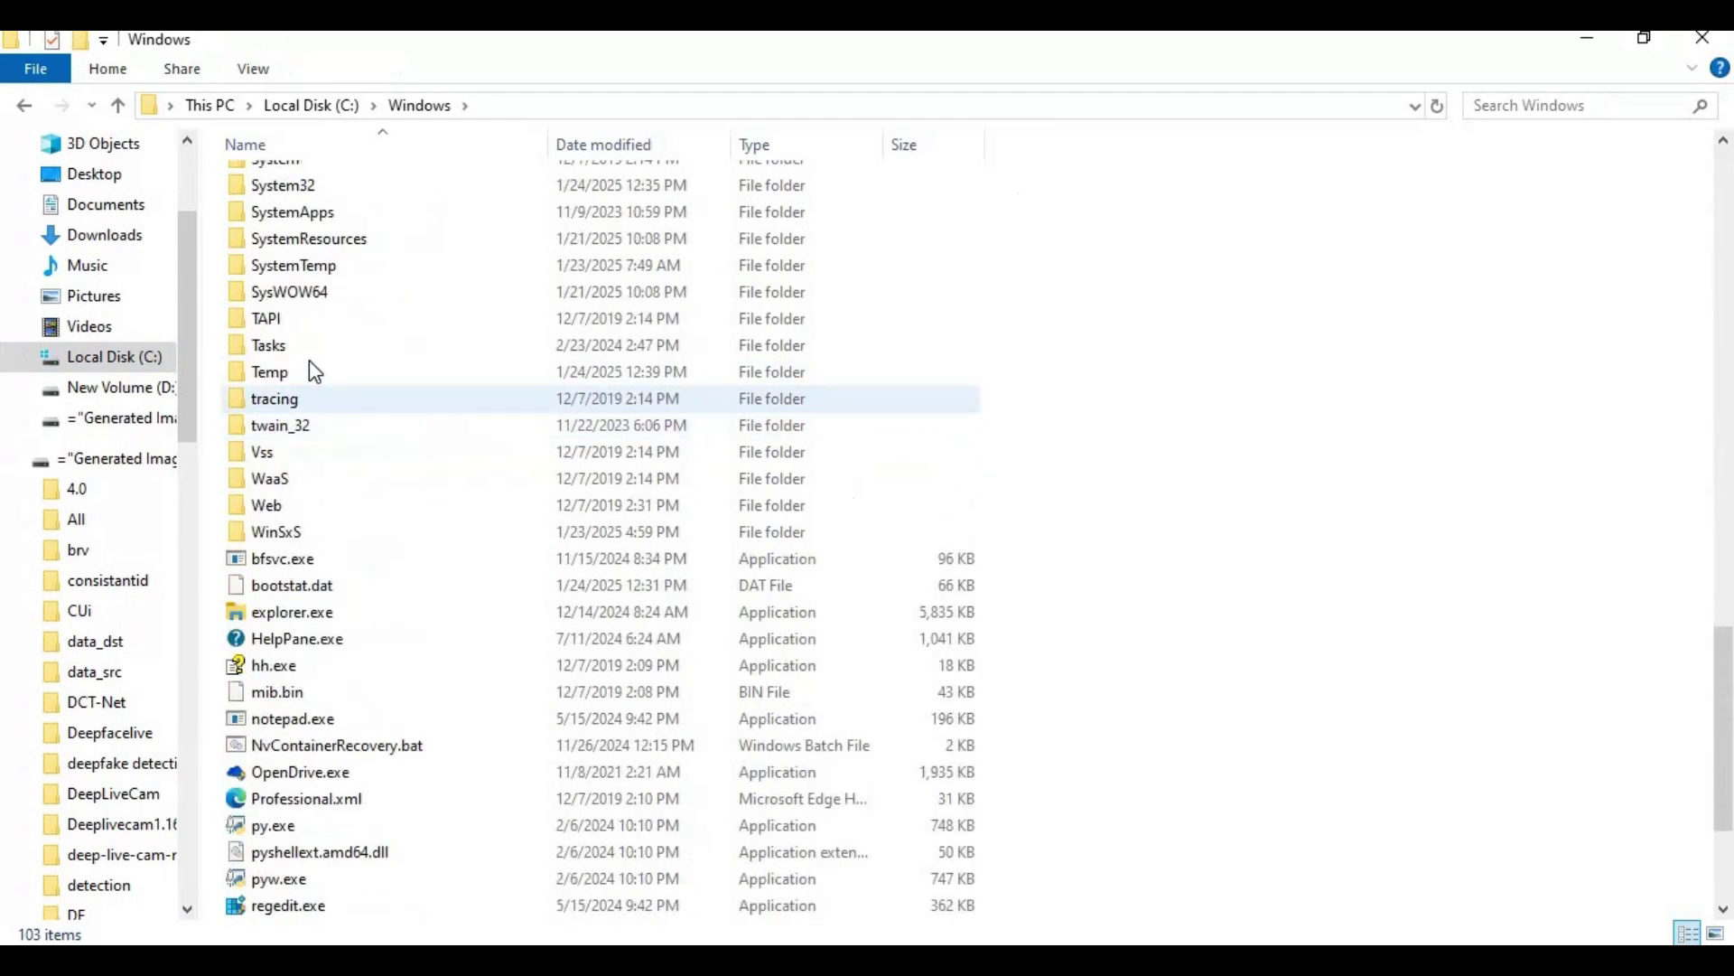
double_click(307, 187)
- Paste svml_dispmd.dll into System32, replacing the existing copy with admin permission, then return to Wav2Lip
right_click(1263, 441)
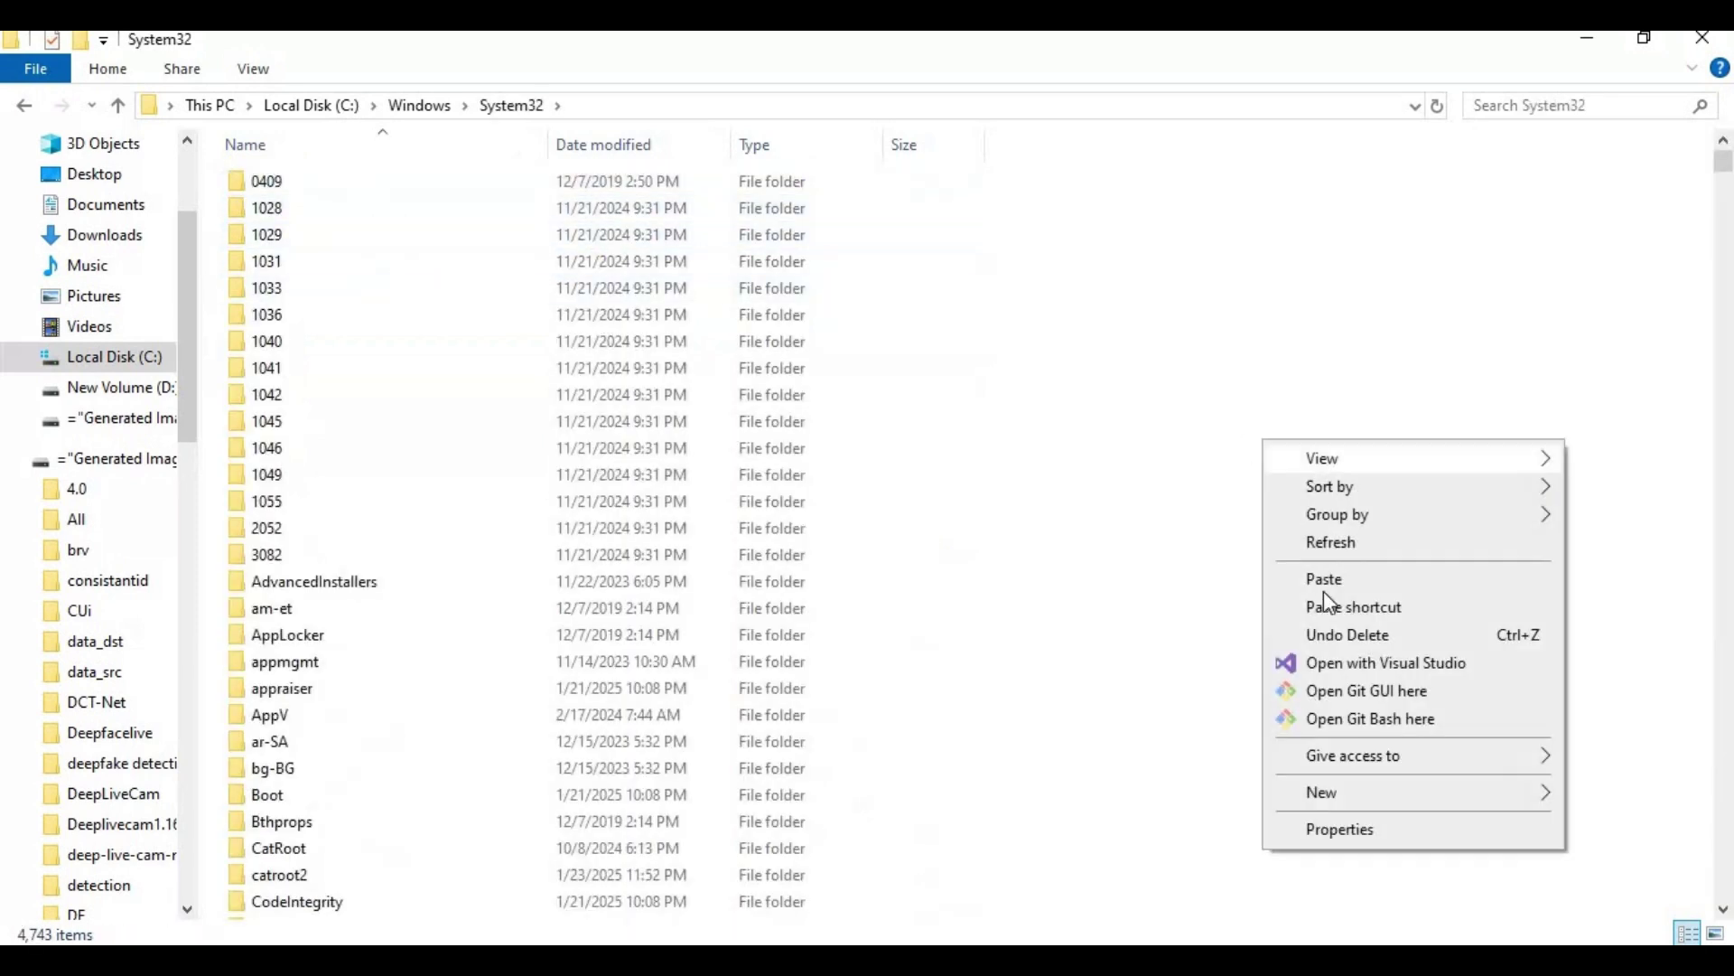
key("Return")
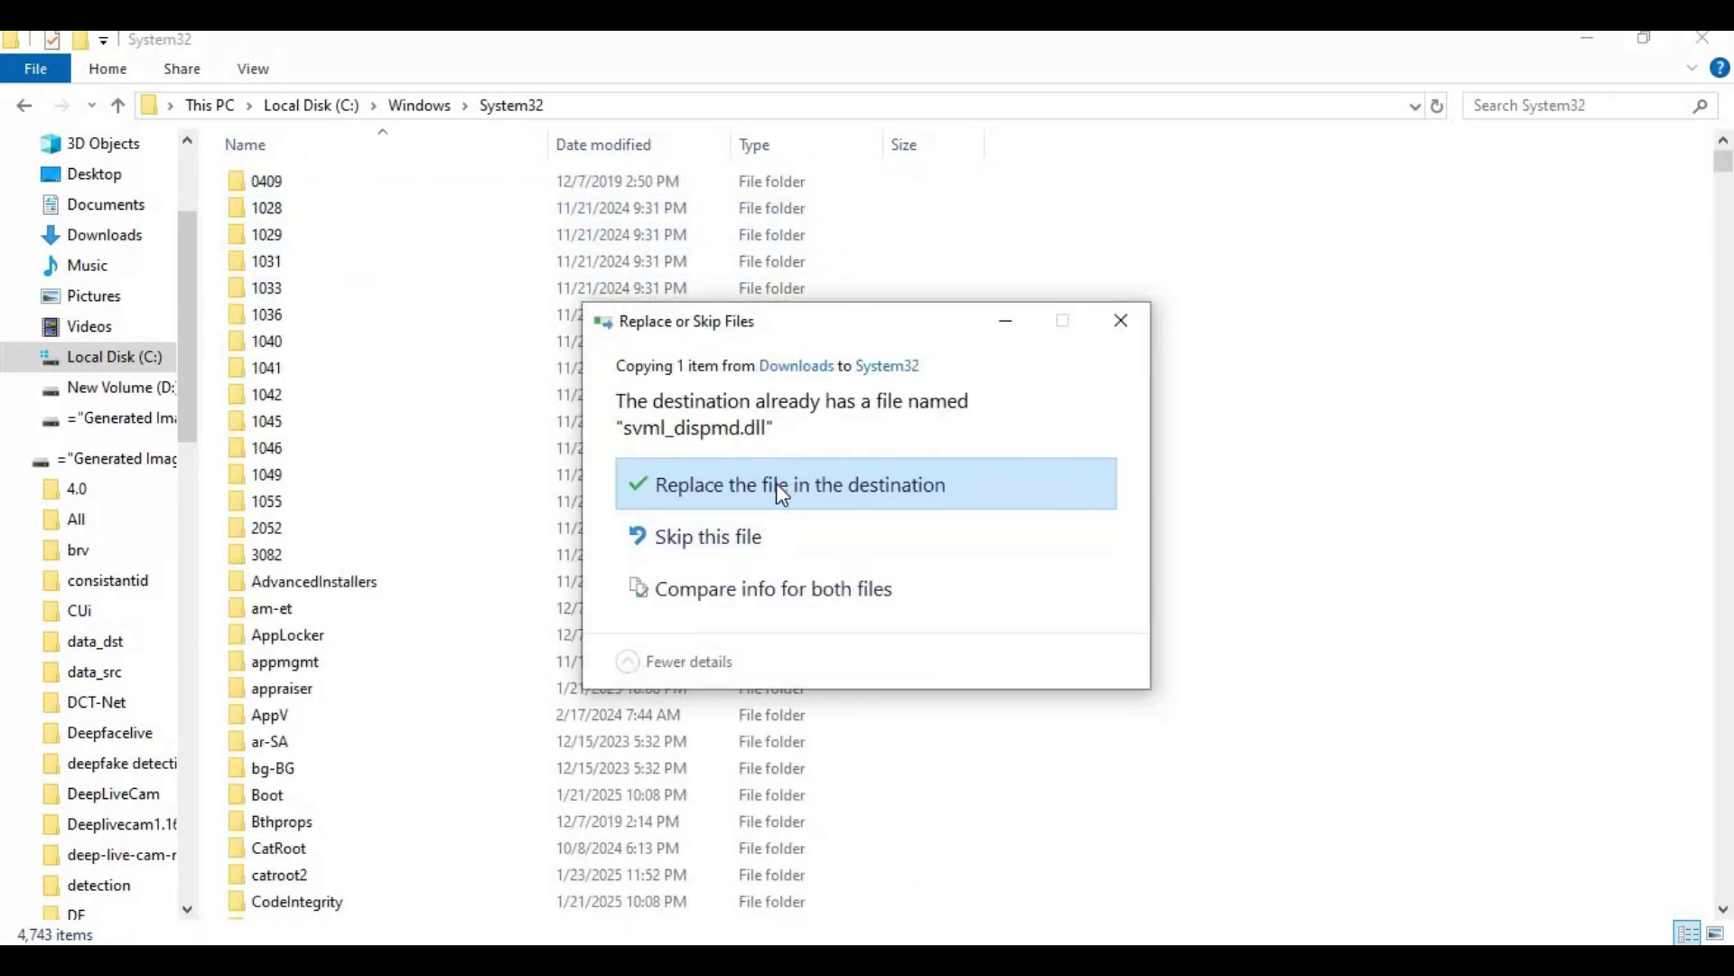
left_click(774, 484)
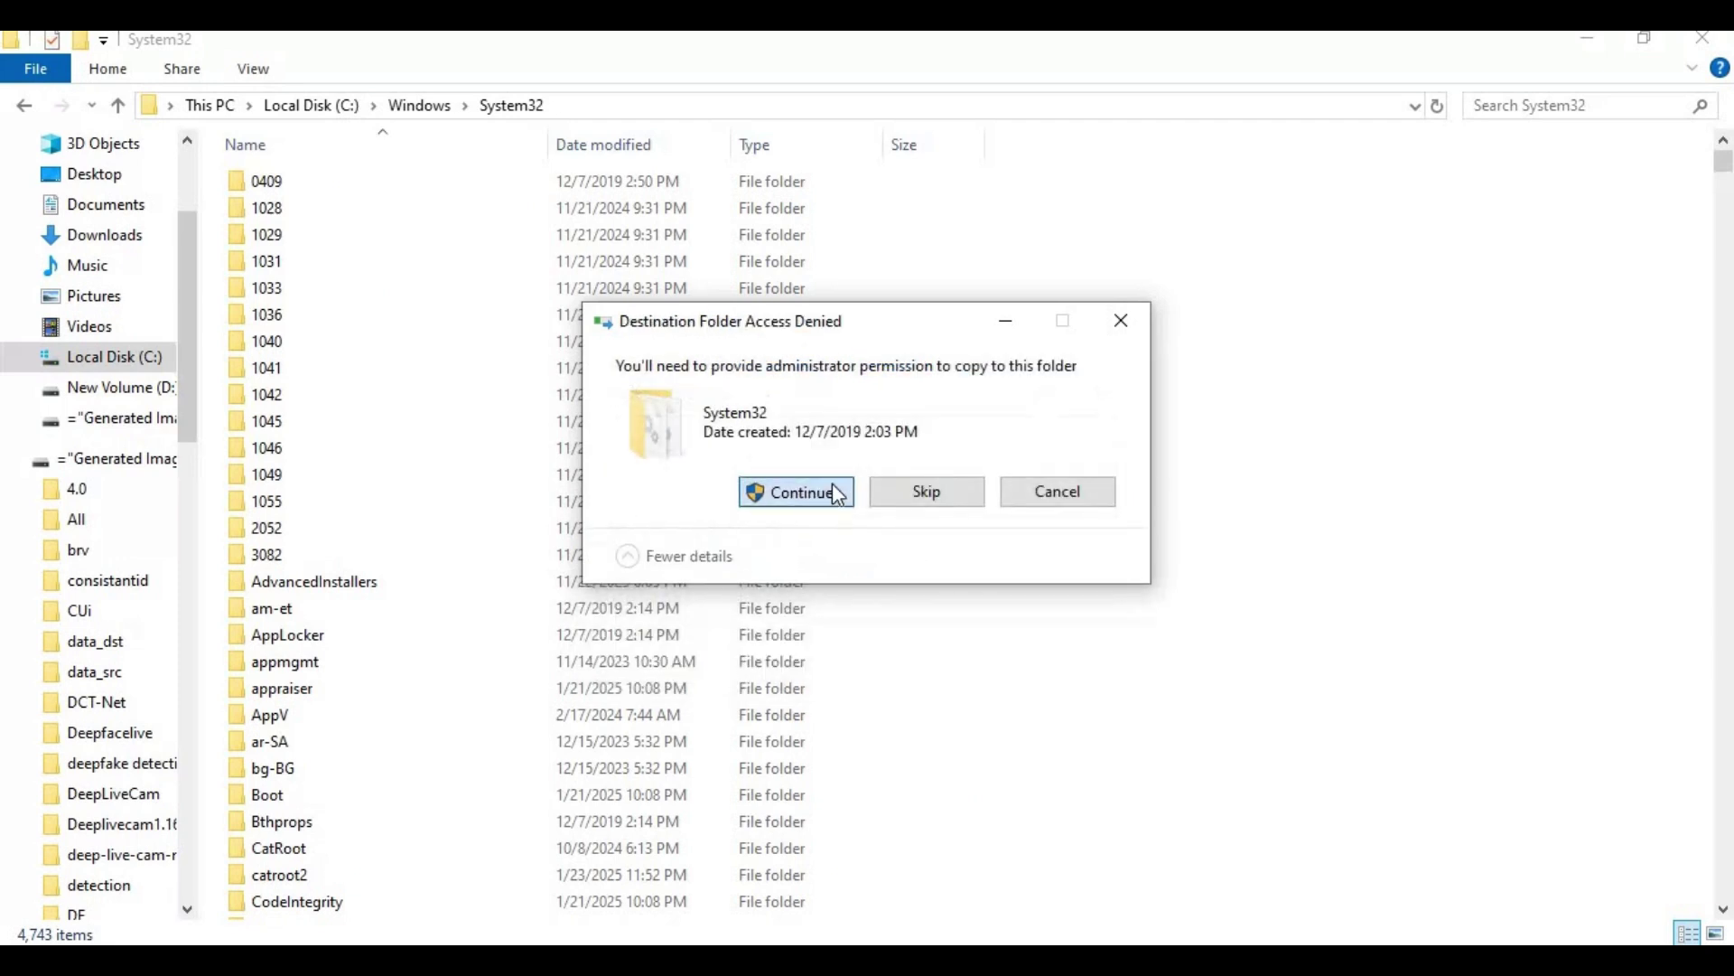
left_click(832, 482)
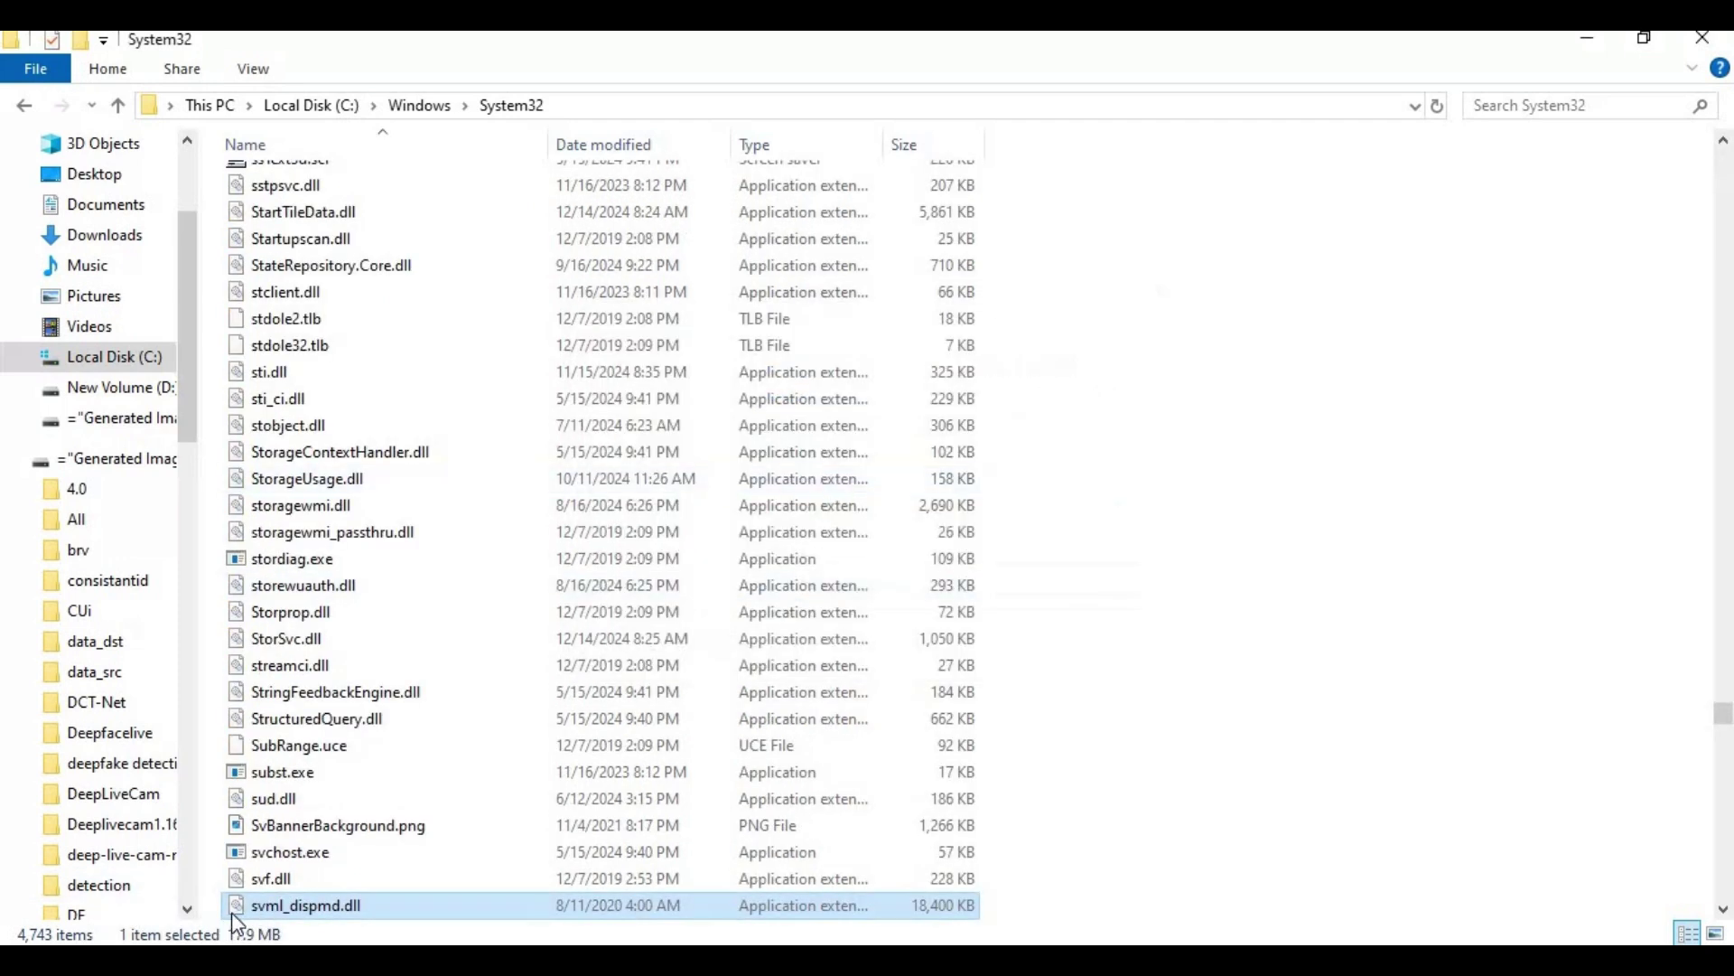
mouse_move(271, 906)
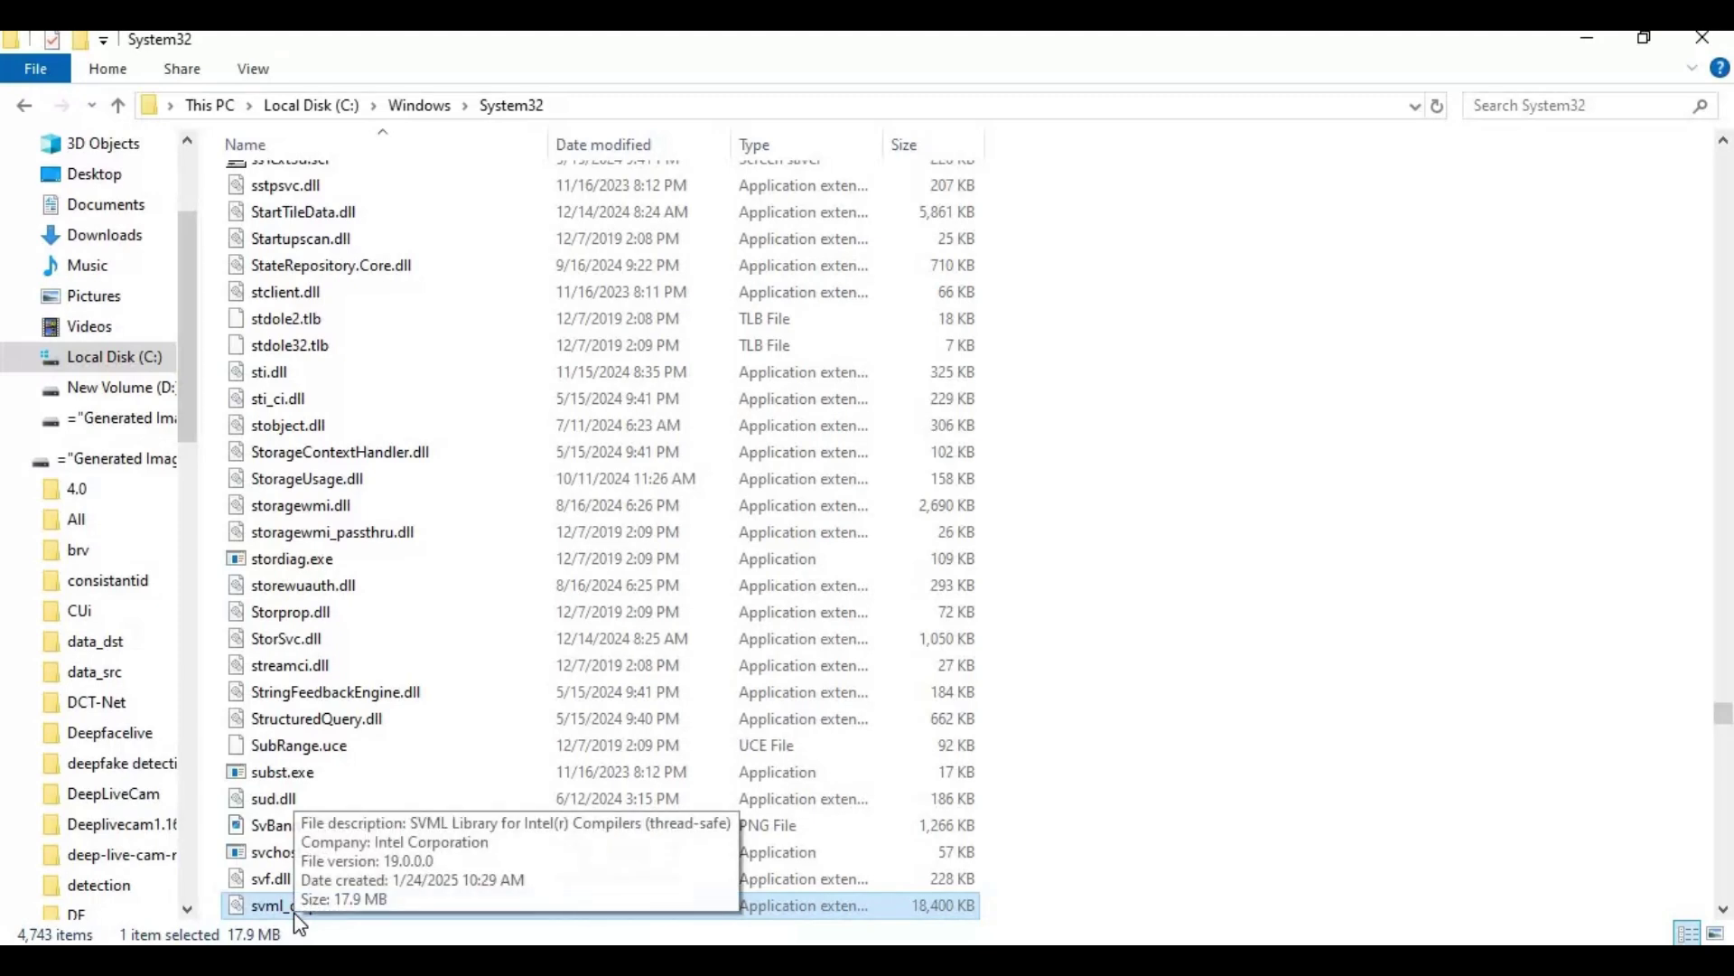
left_click(30, 105)
left_click(30, 105)
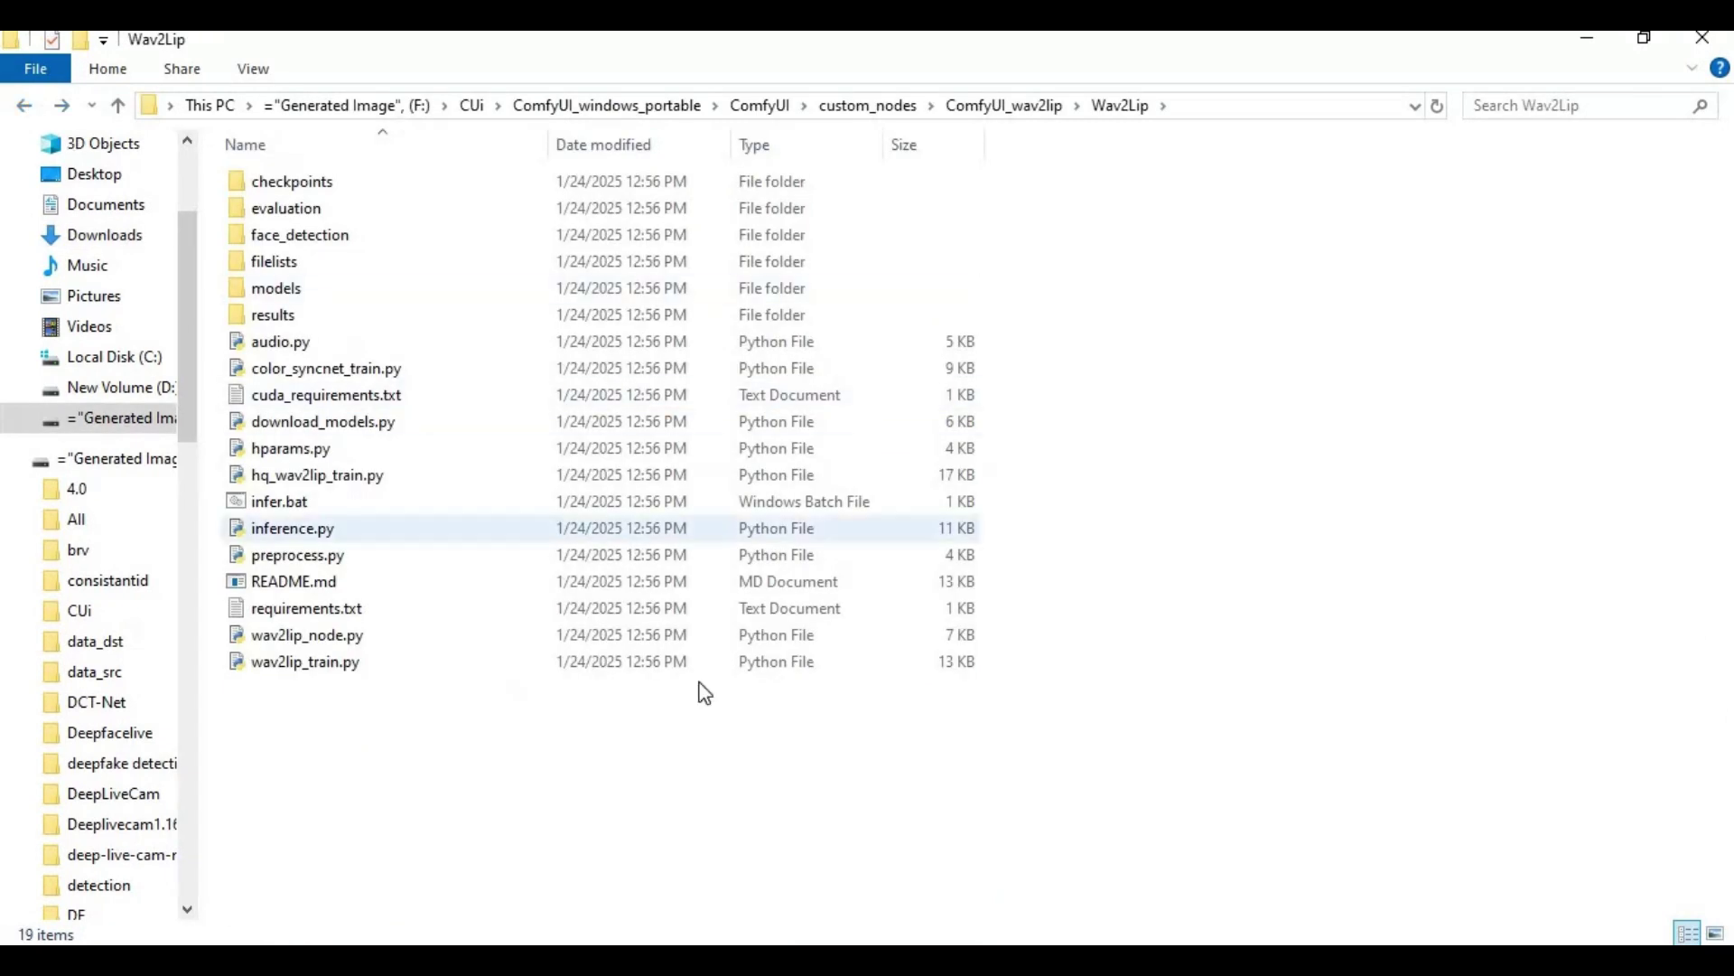
- Open Wav2Lip's checkpoints folder and confirm it holds only README.md
double_click(311, 189)
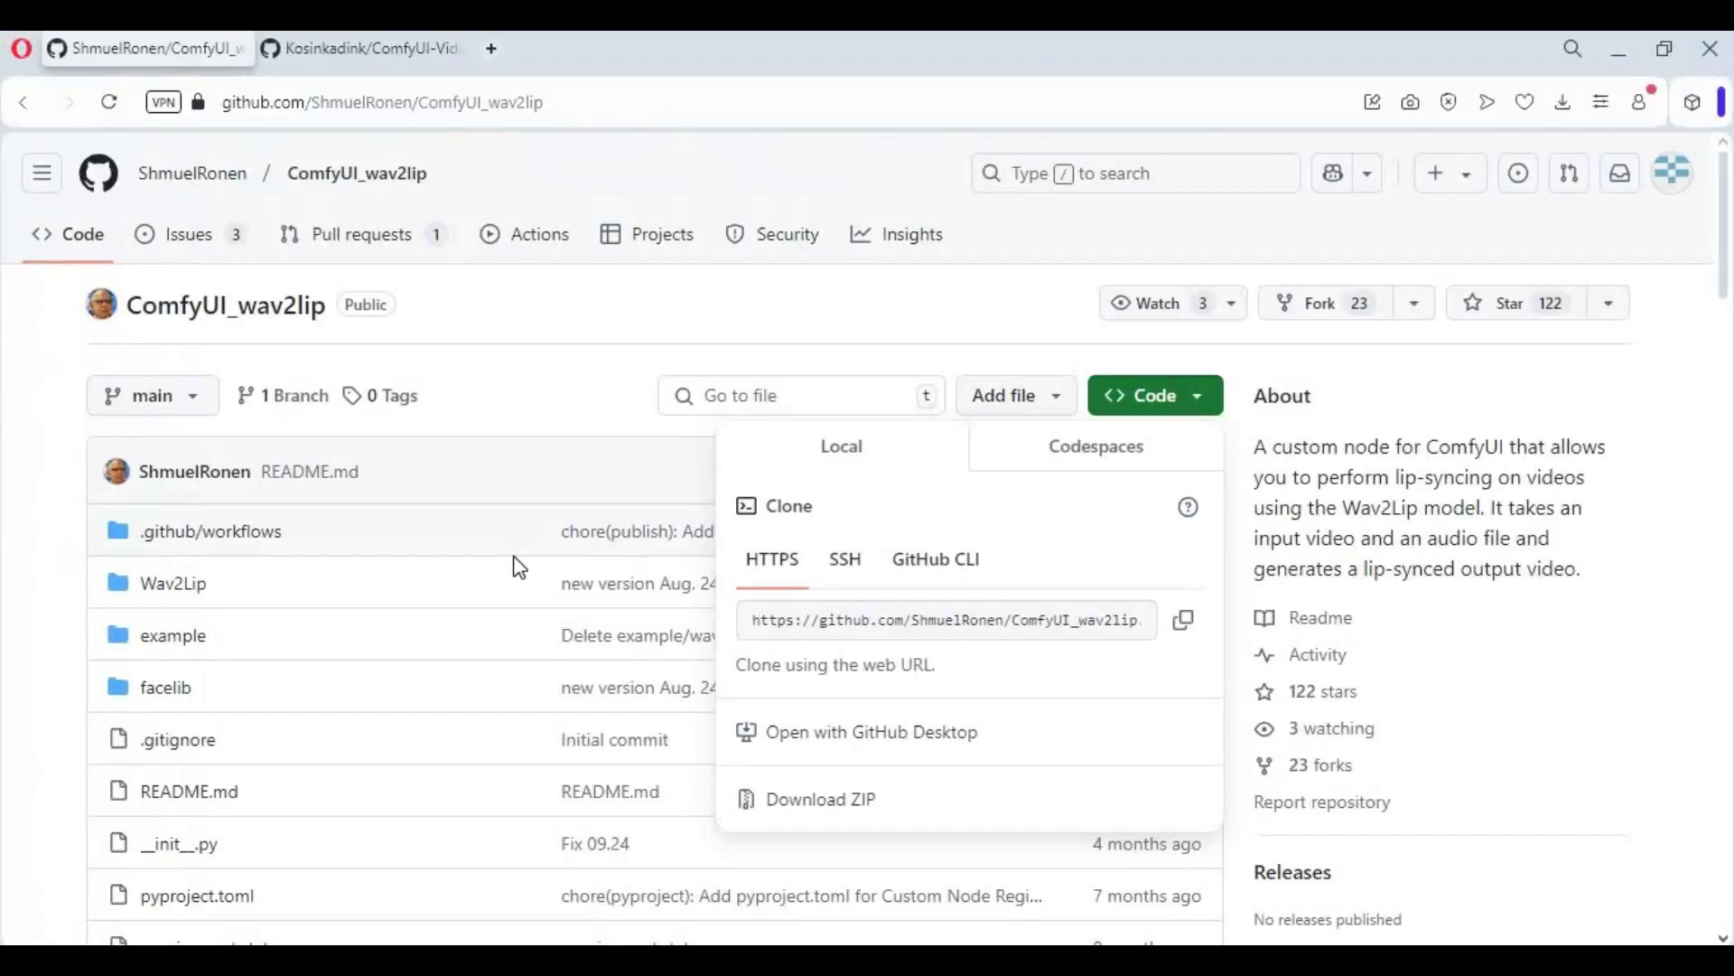
scroll(494, 632, "down", 3)
scroll(494, 623, "down", 5)
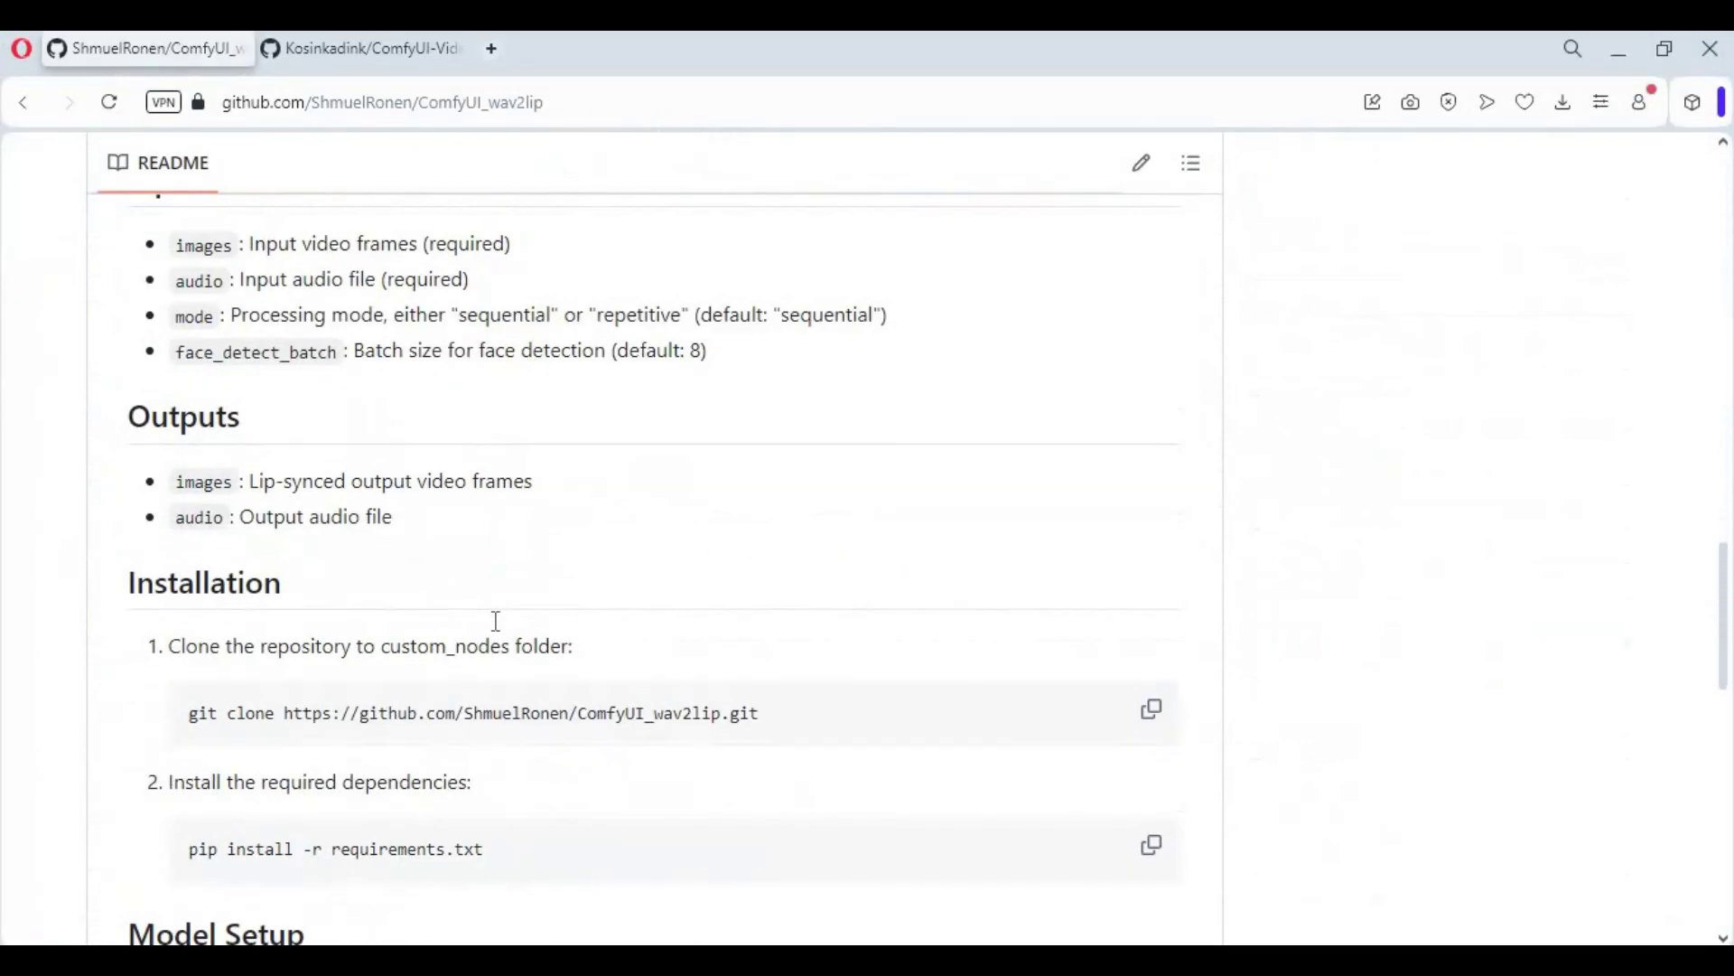
scroll(479, 542, "down", 4)
scroll(464, 480, "down", 4)
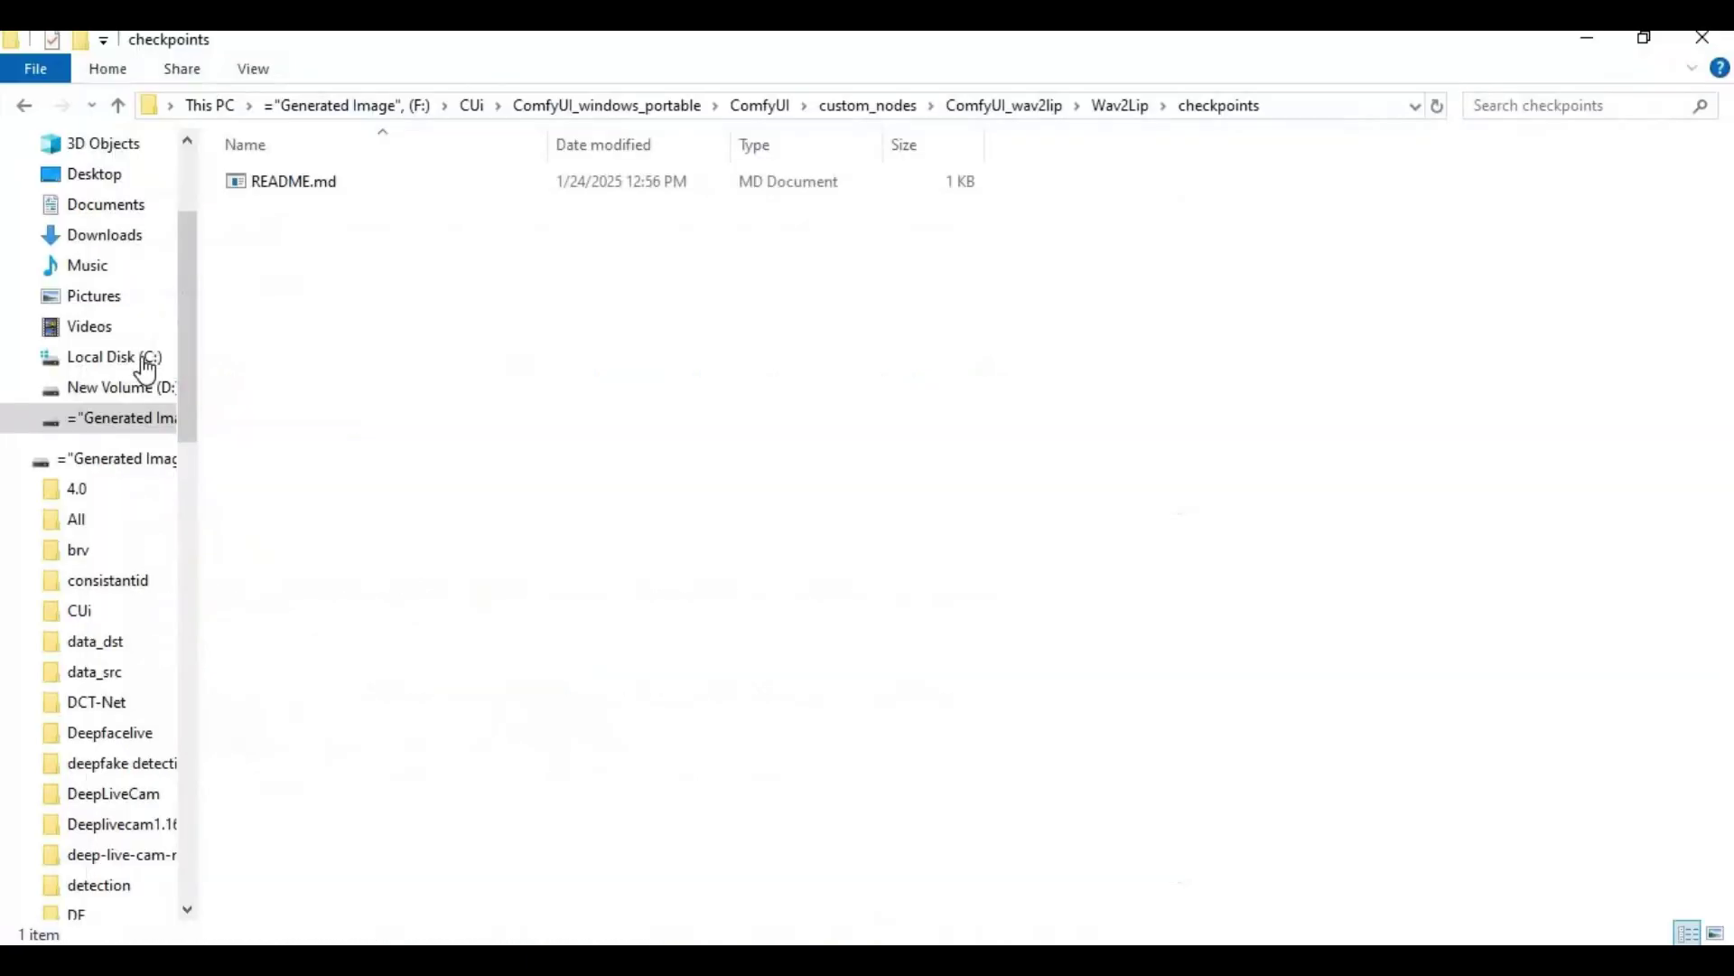
- Cut wav2lip_gan.pth from Downloads and paste it into Wav2Lip's checkpoints folder
left_click(120, 237)
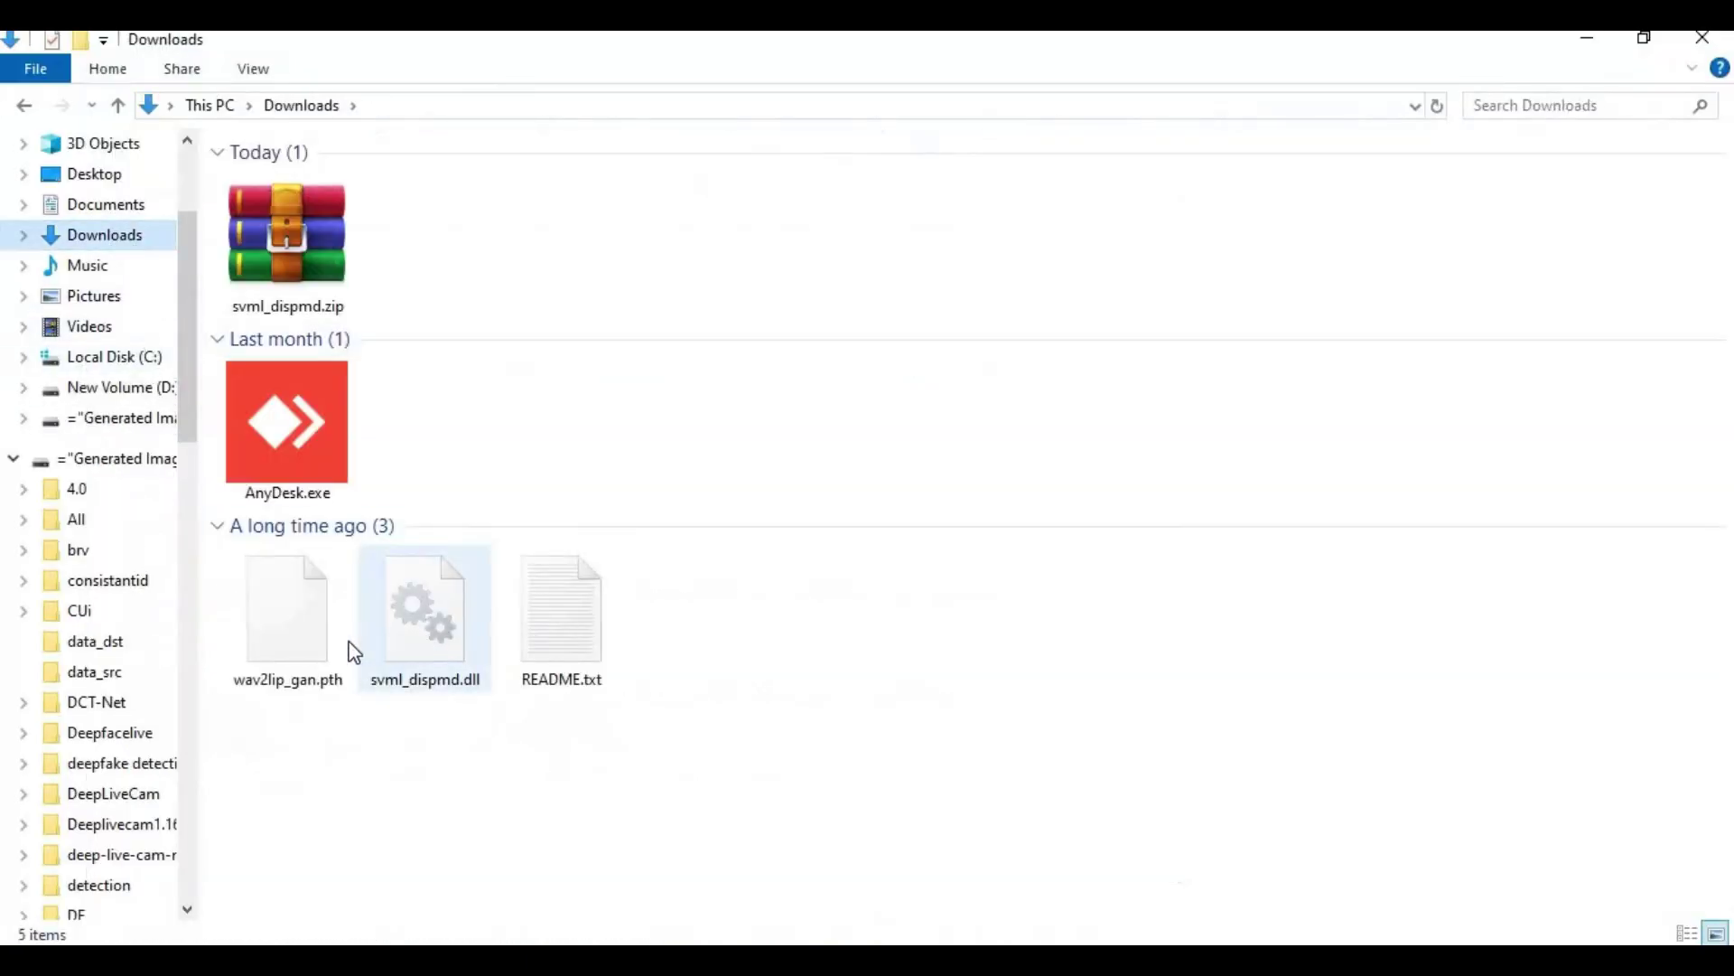
right_click(312, 631)
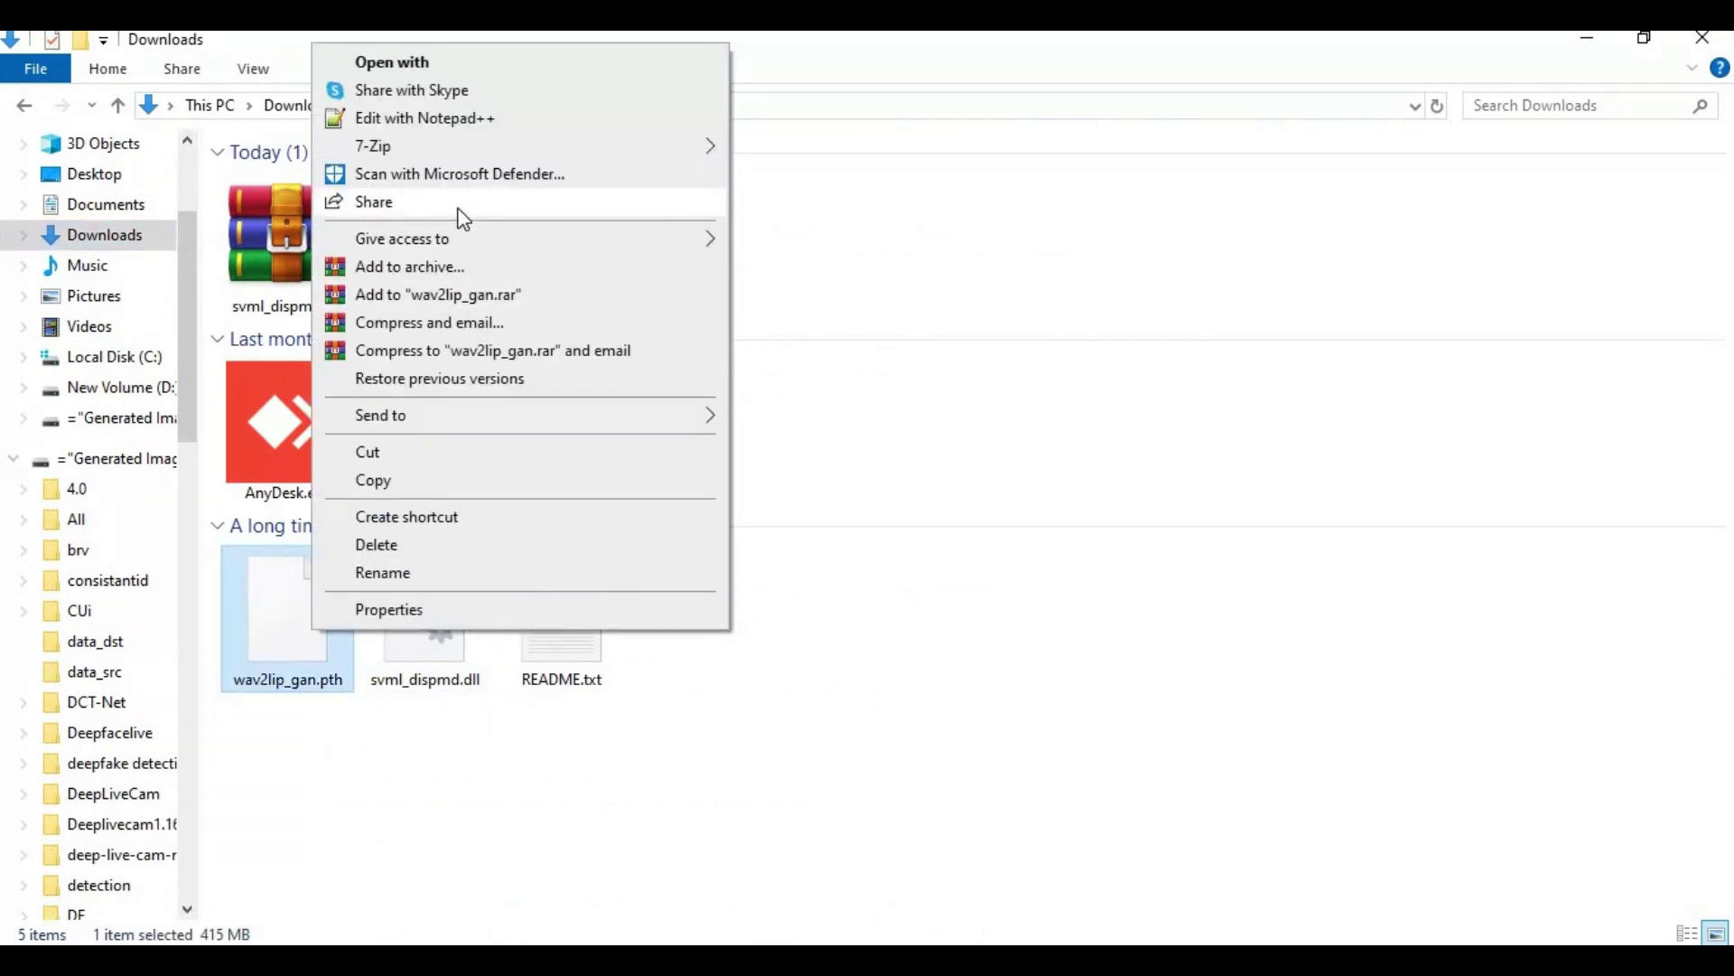
left_click(417, 479)
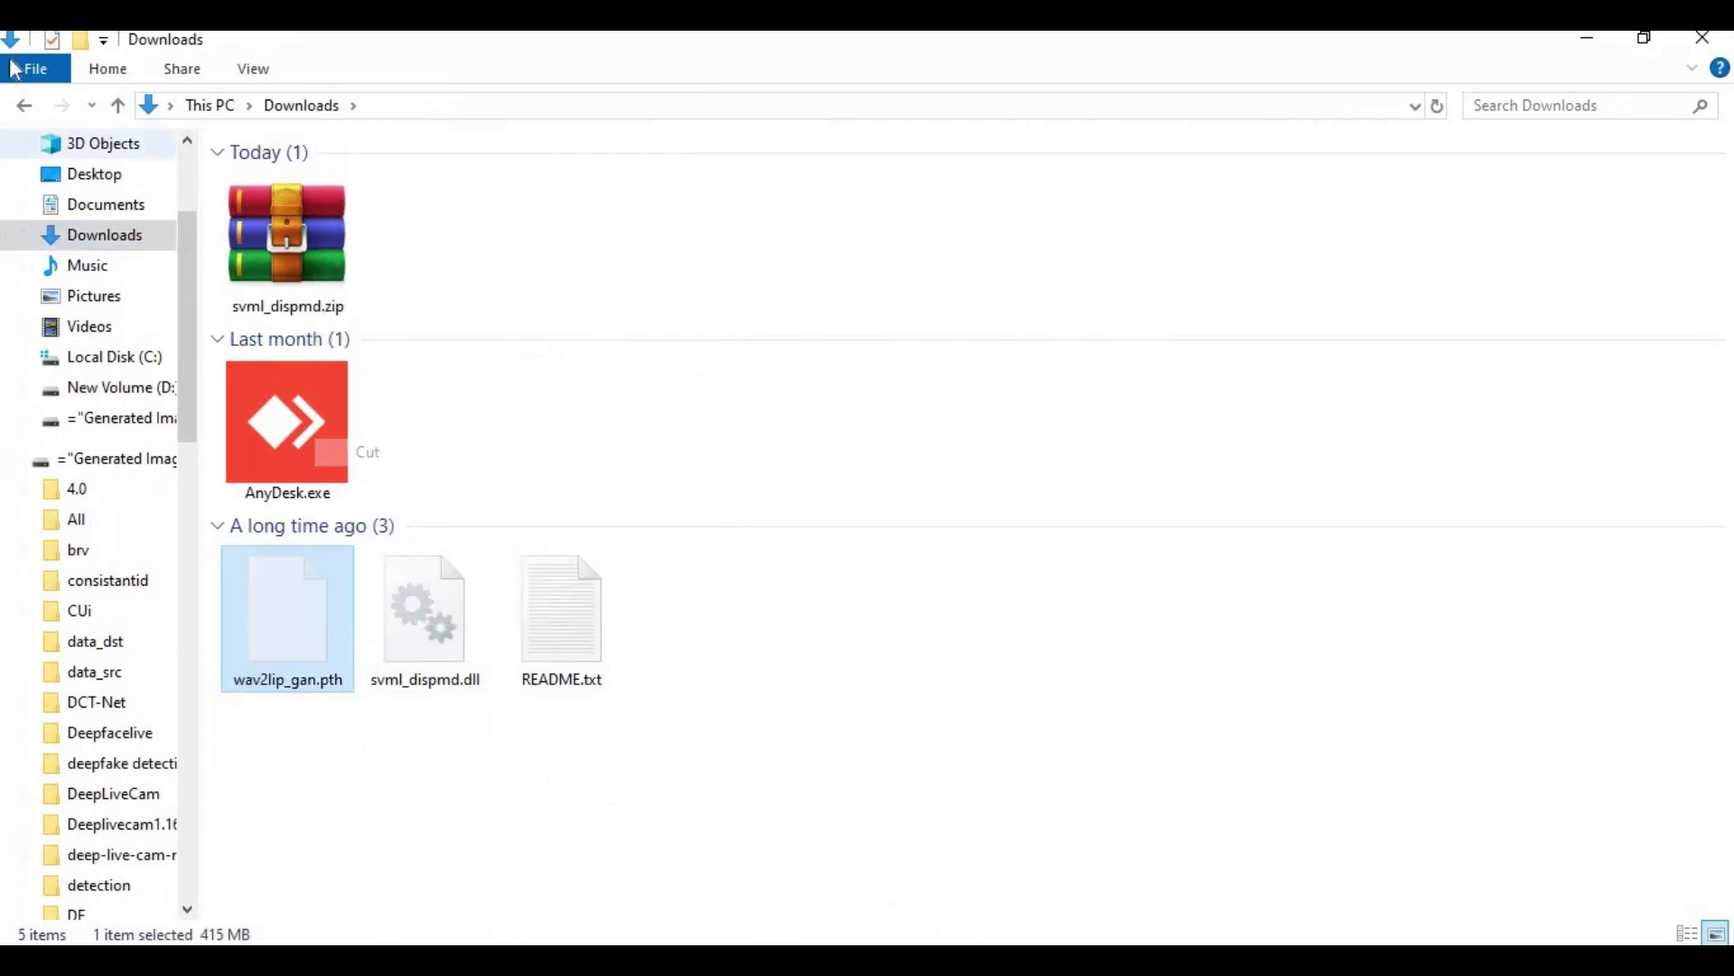
left_click(28, 107)
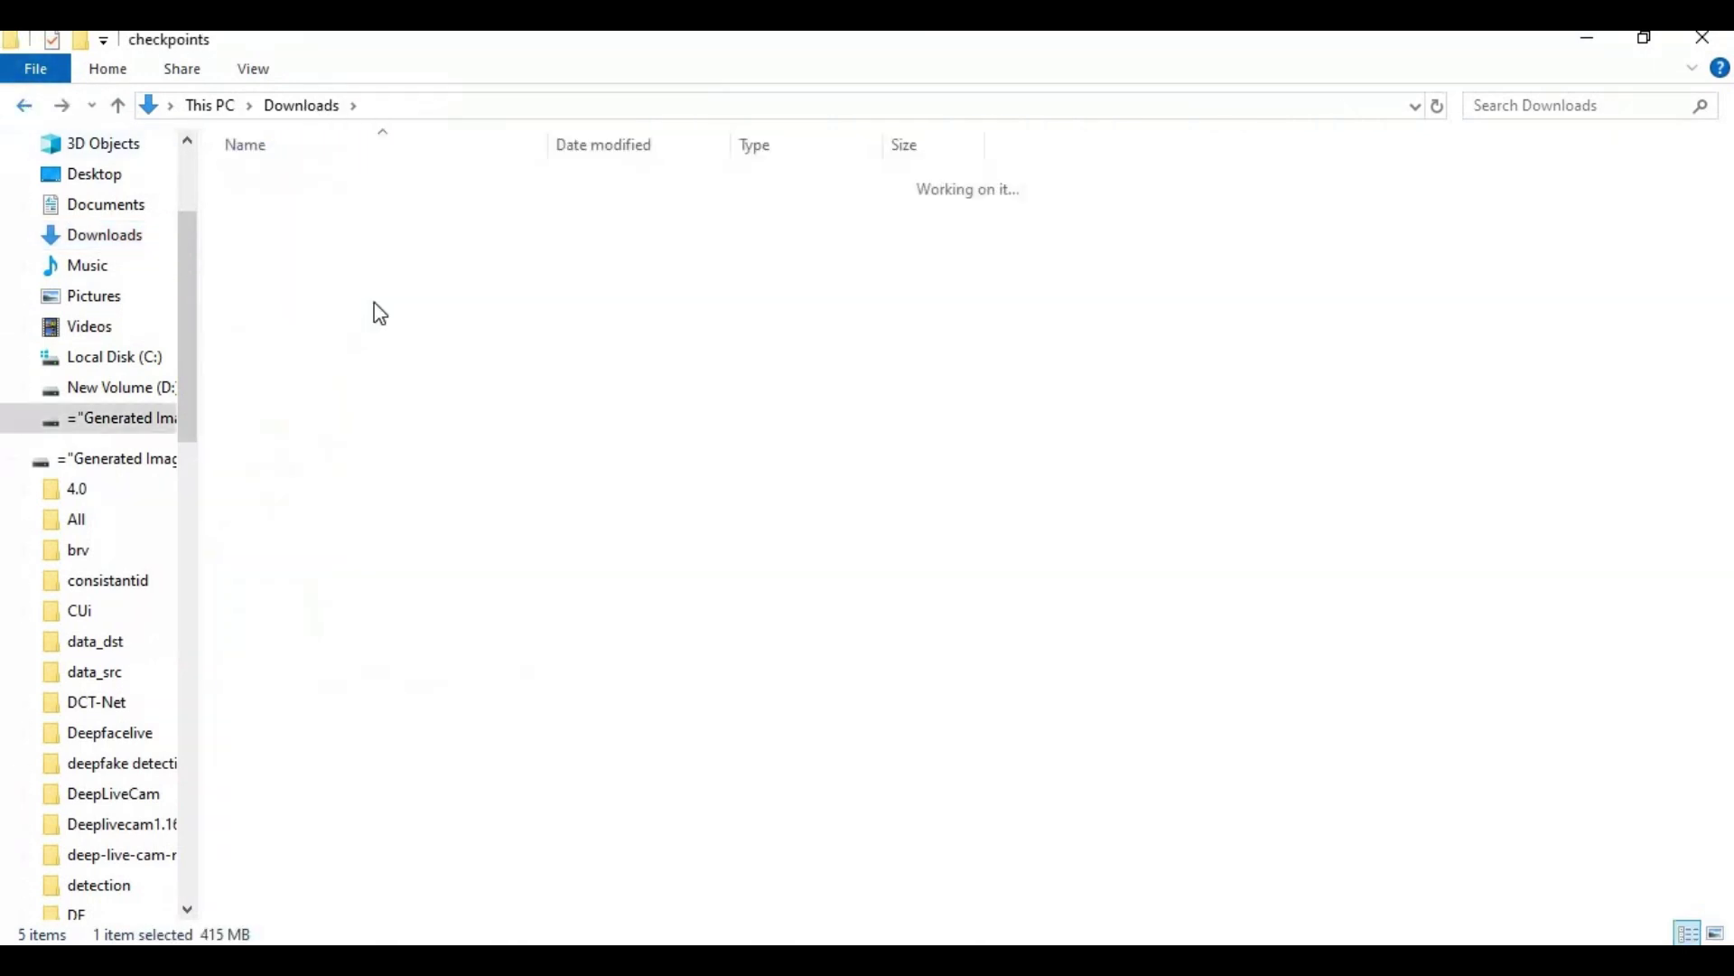
right_click(441, 316)
left_click(11, 307)
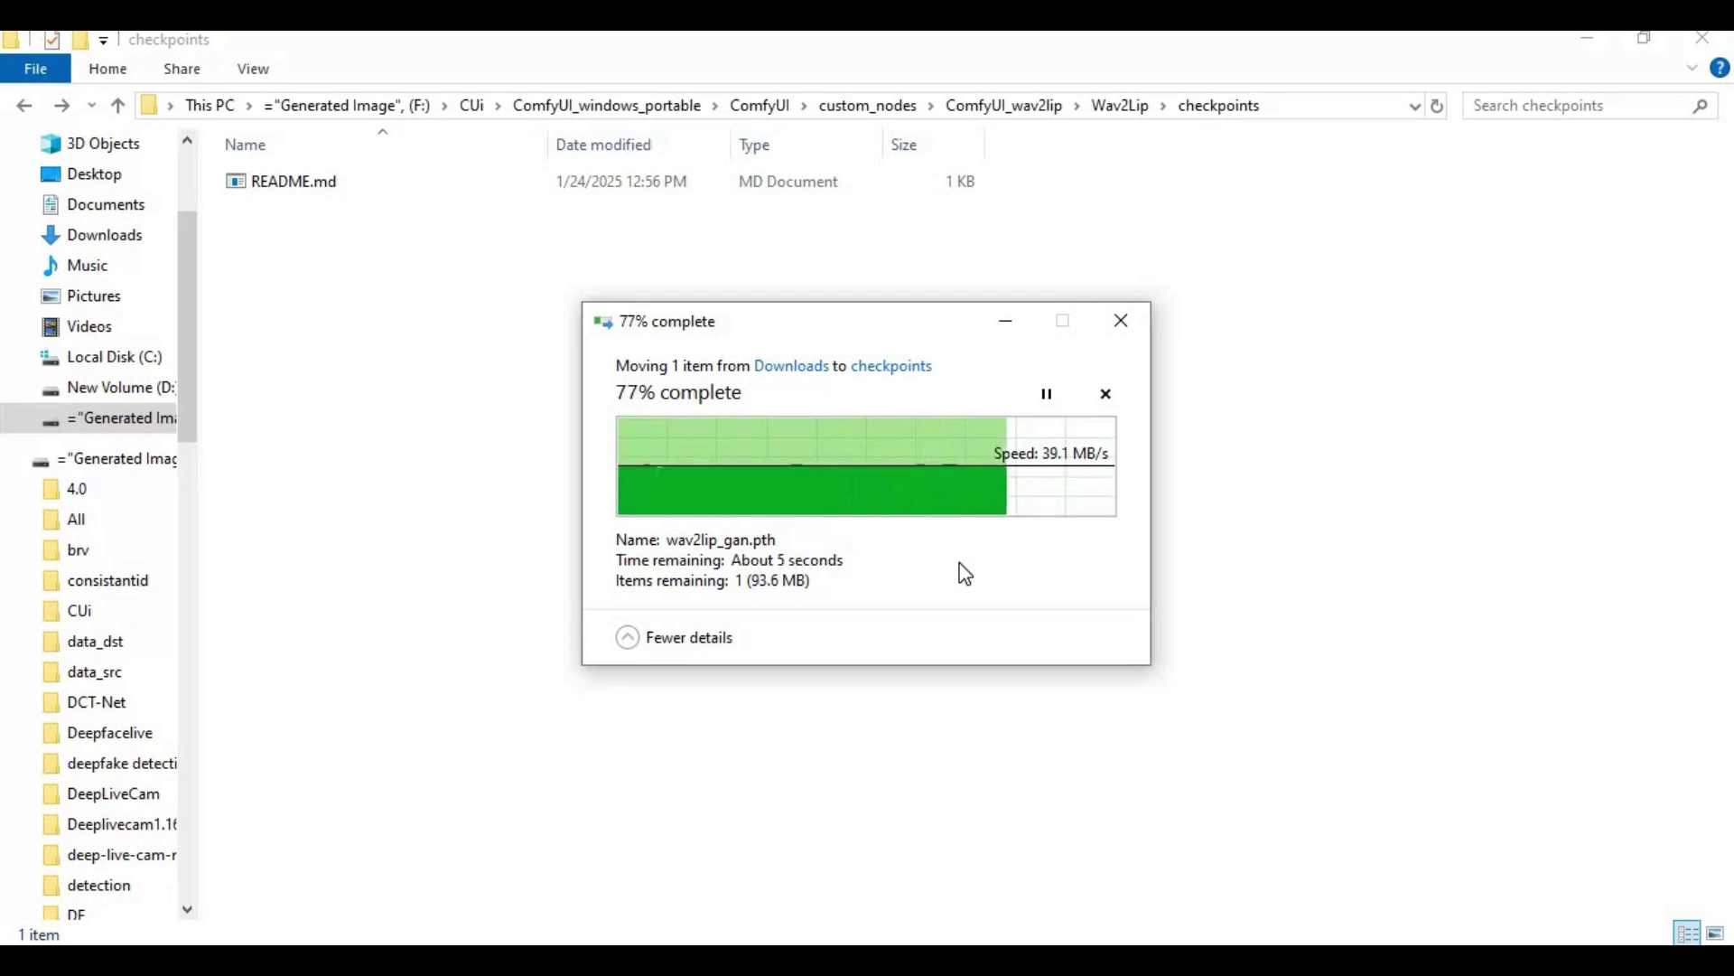
left_click(118, 106)
- Open a command prompt in custom_nodes by entering cmd in the Explorer address bar
left_click(117, 106)
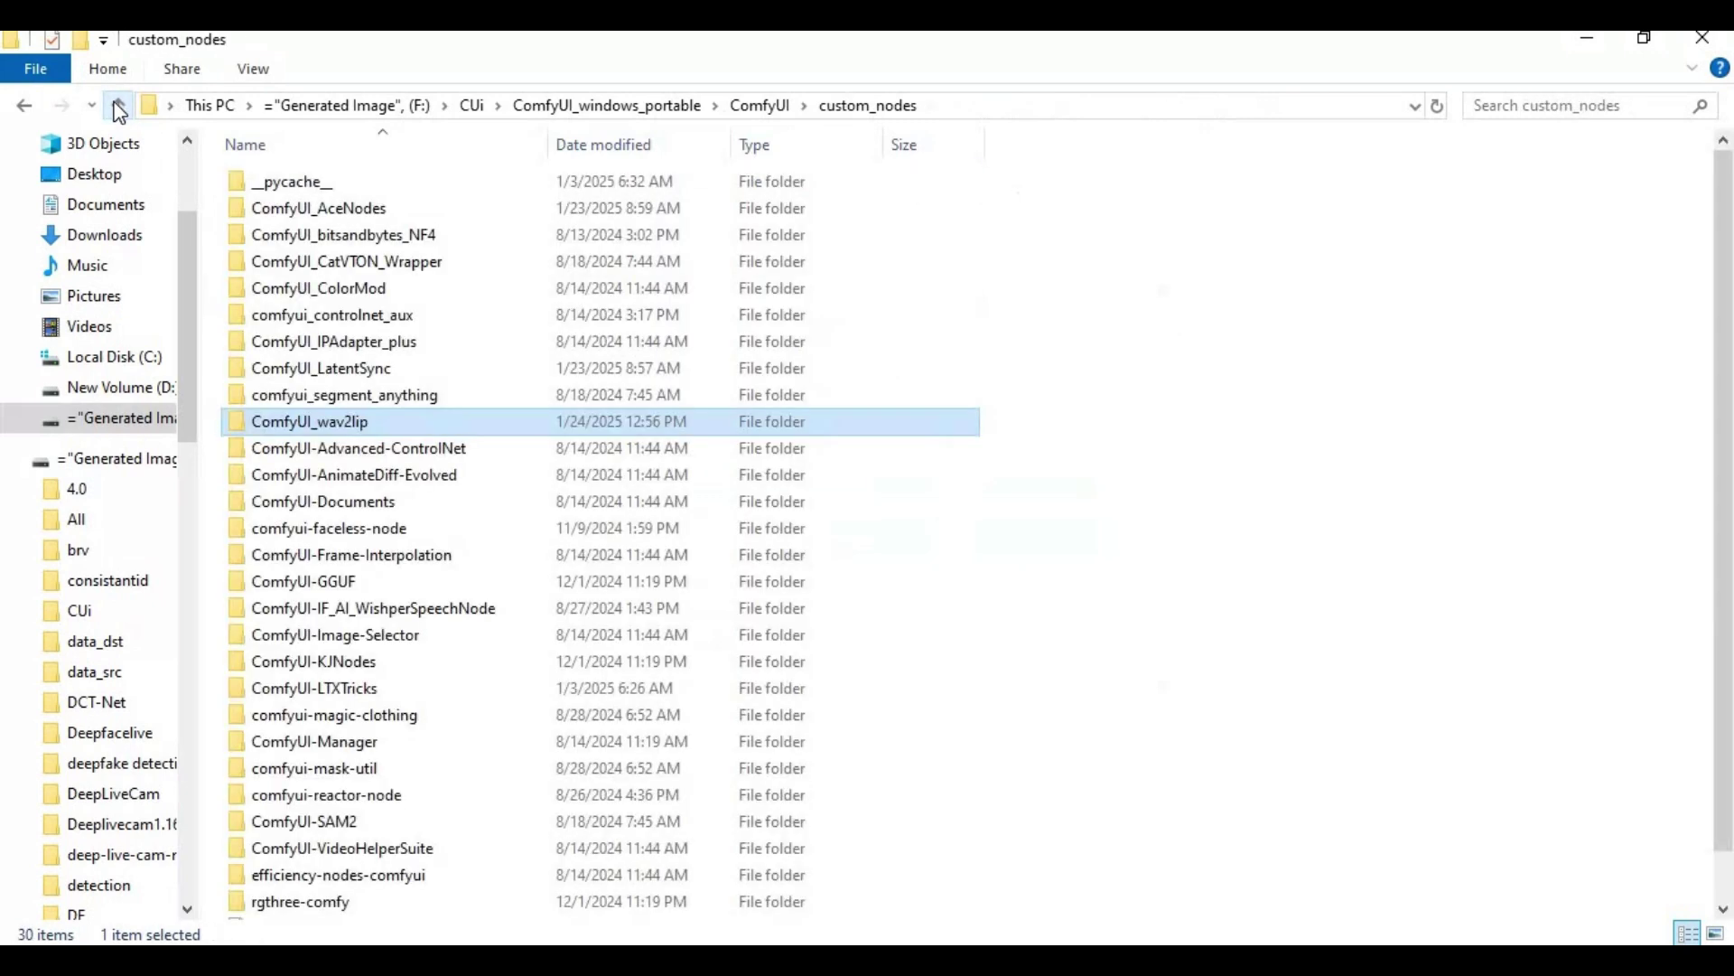
left_click(1037, 100)
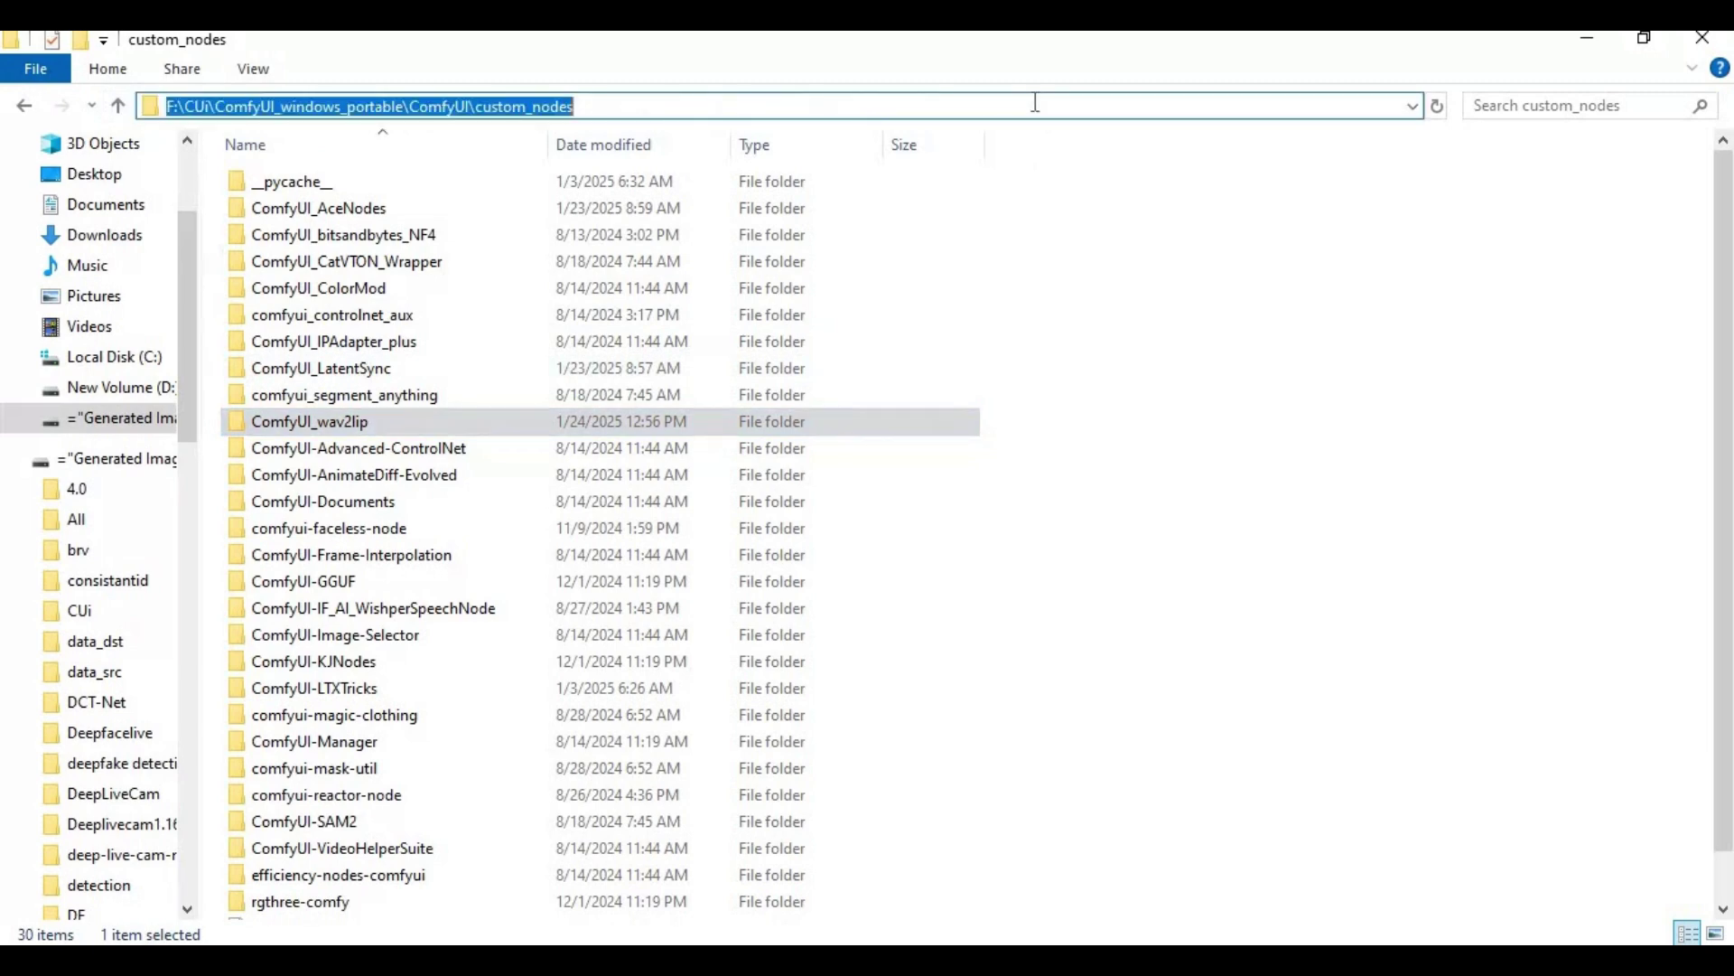
type("cmd")
key("Return")
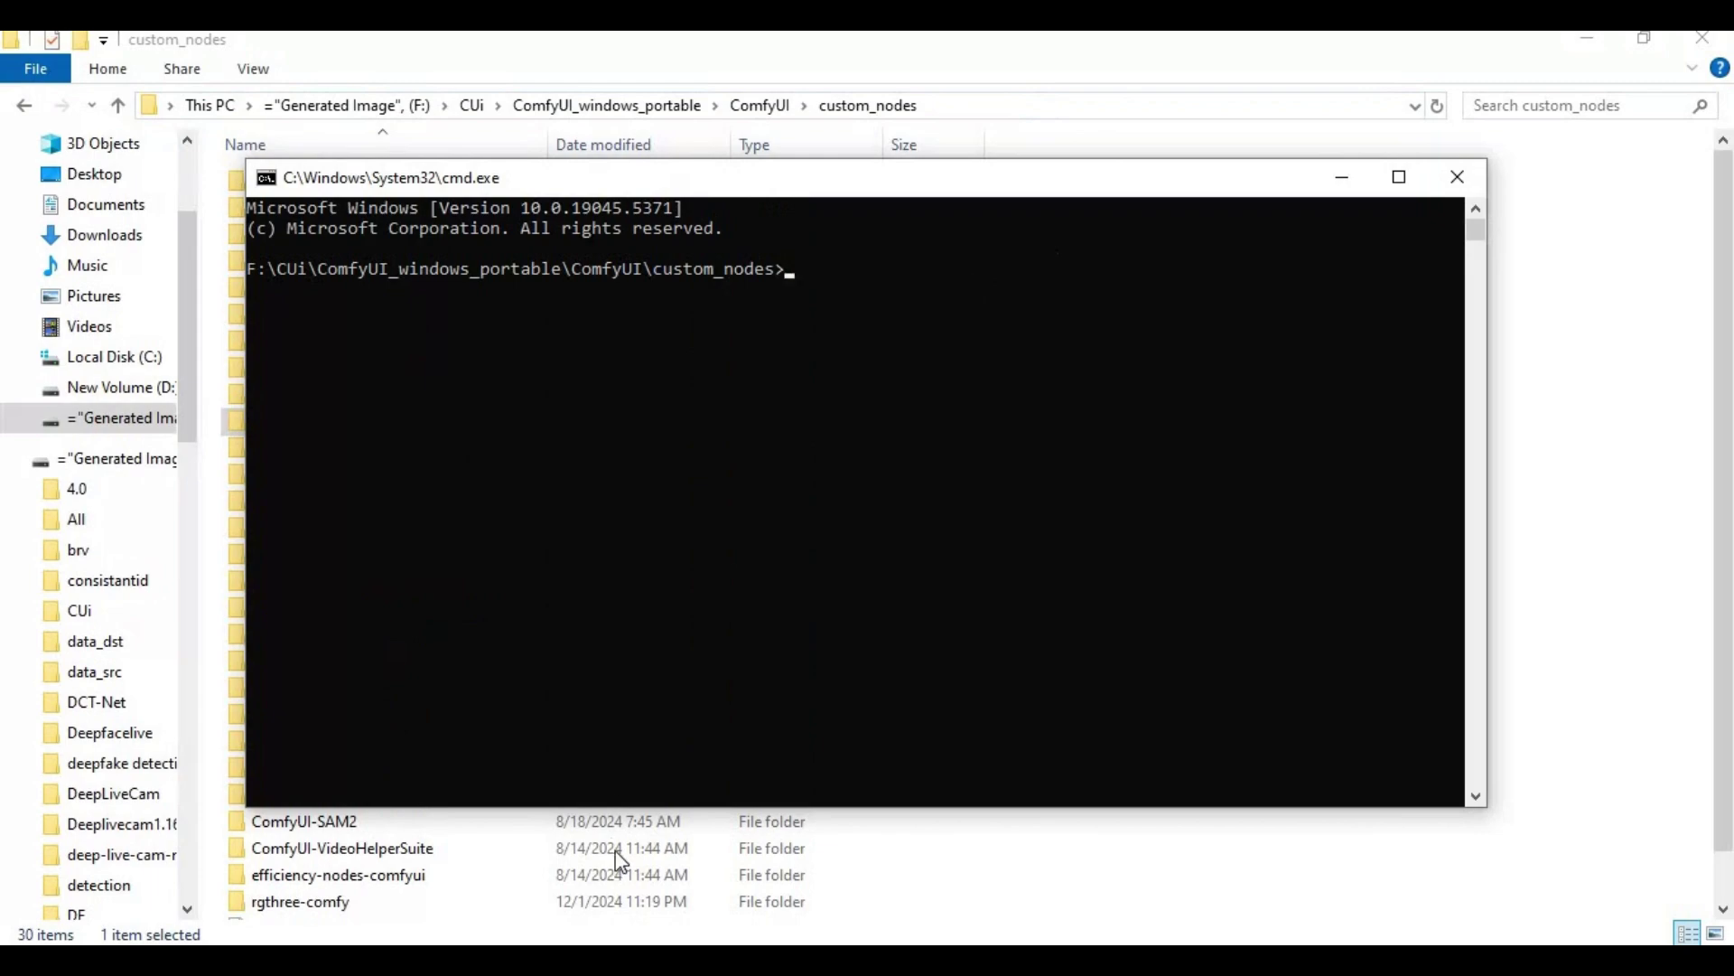
left_click(604, 958)
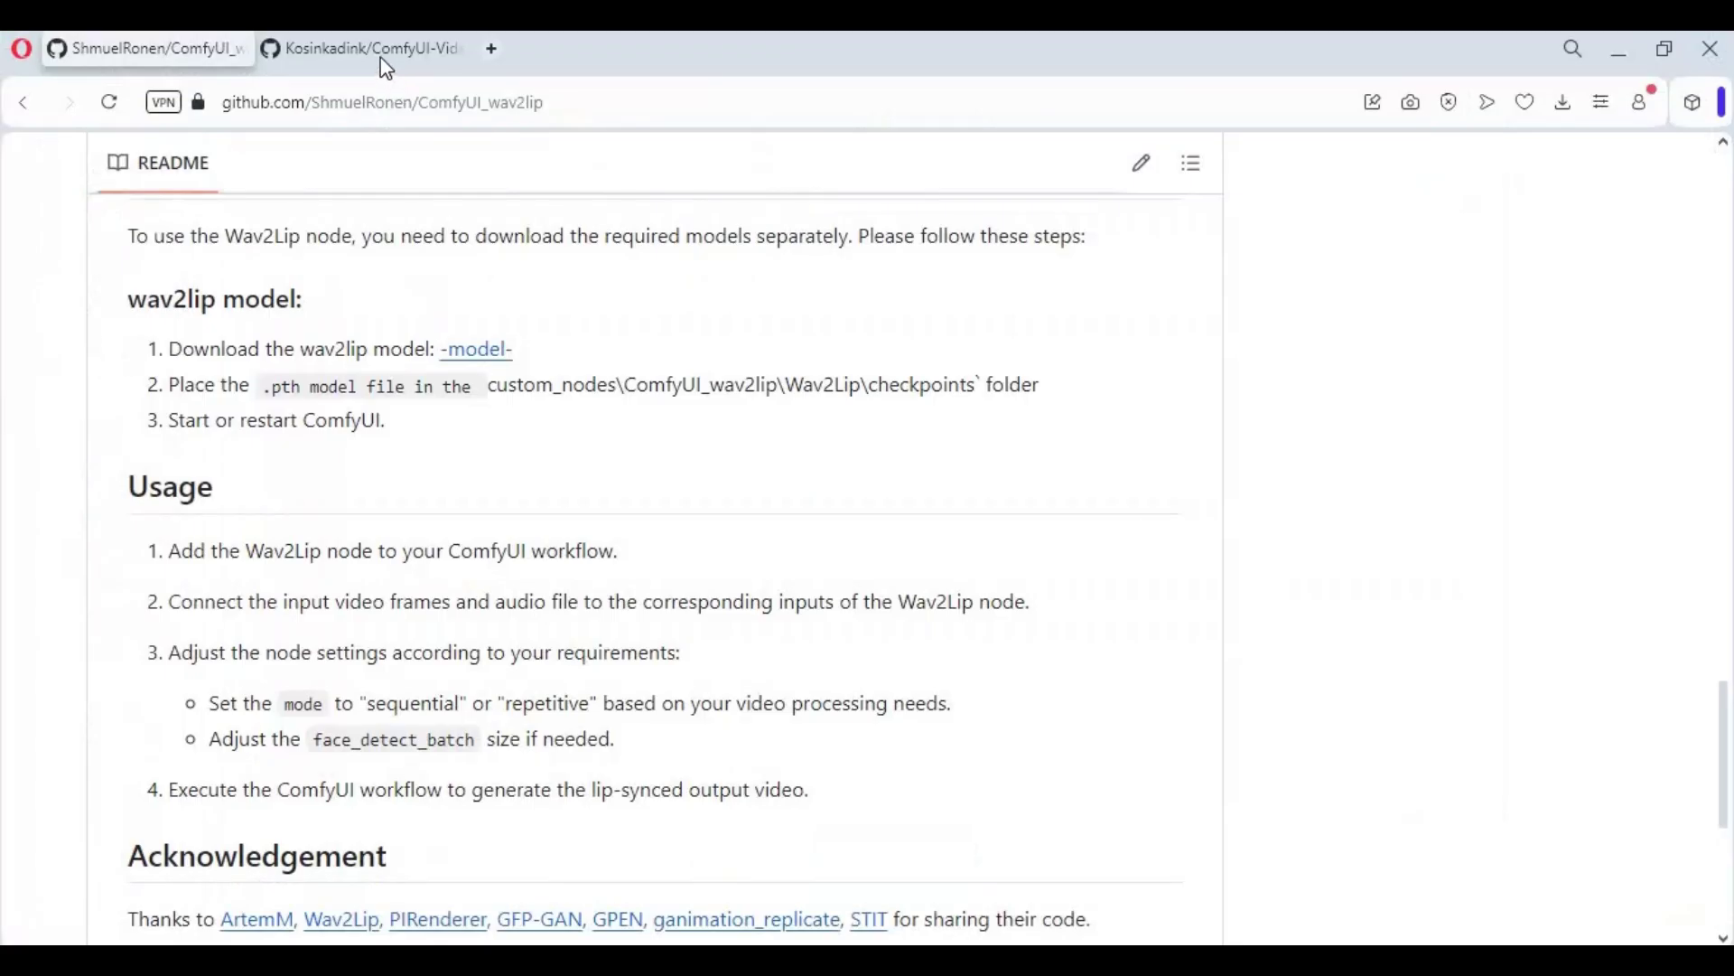
- Copy the ComfyUI-VideoHelperSuite HTTPS clone URL and git clone it; the folder already exists
left_click(382, 57)
left_click(331, 113)
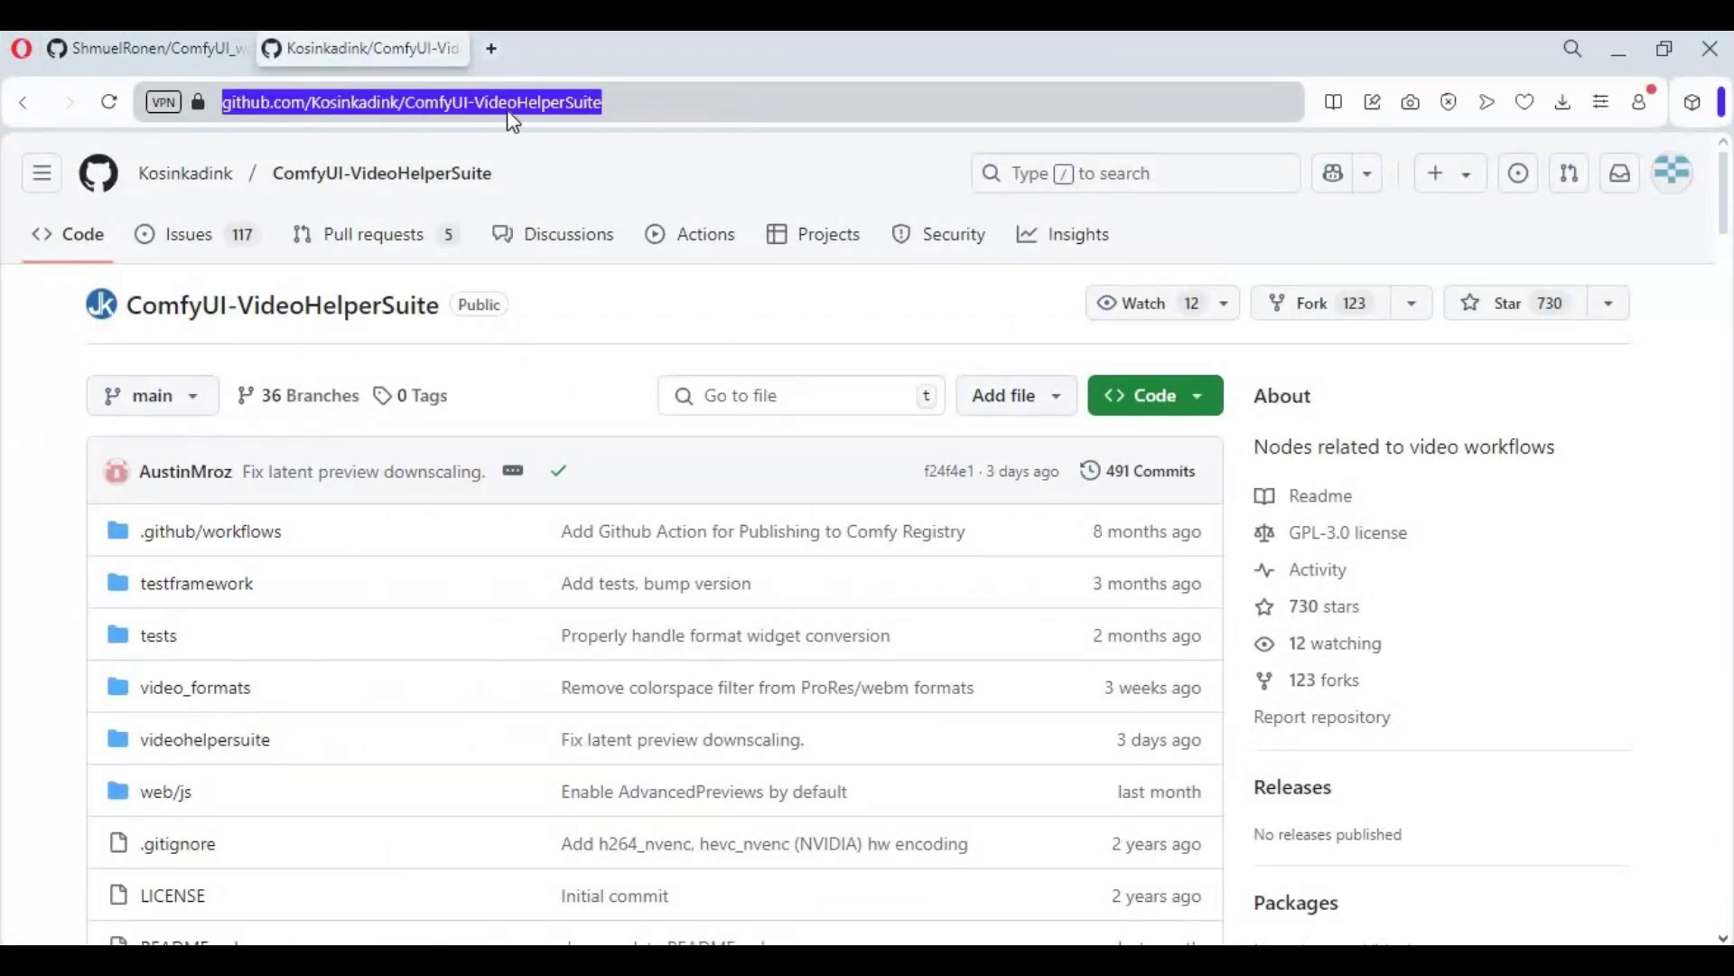
left_click(1189, 398)
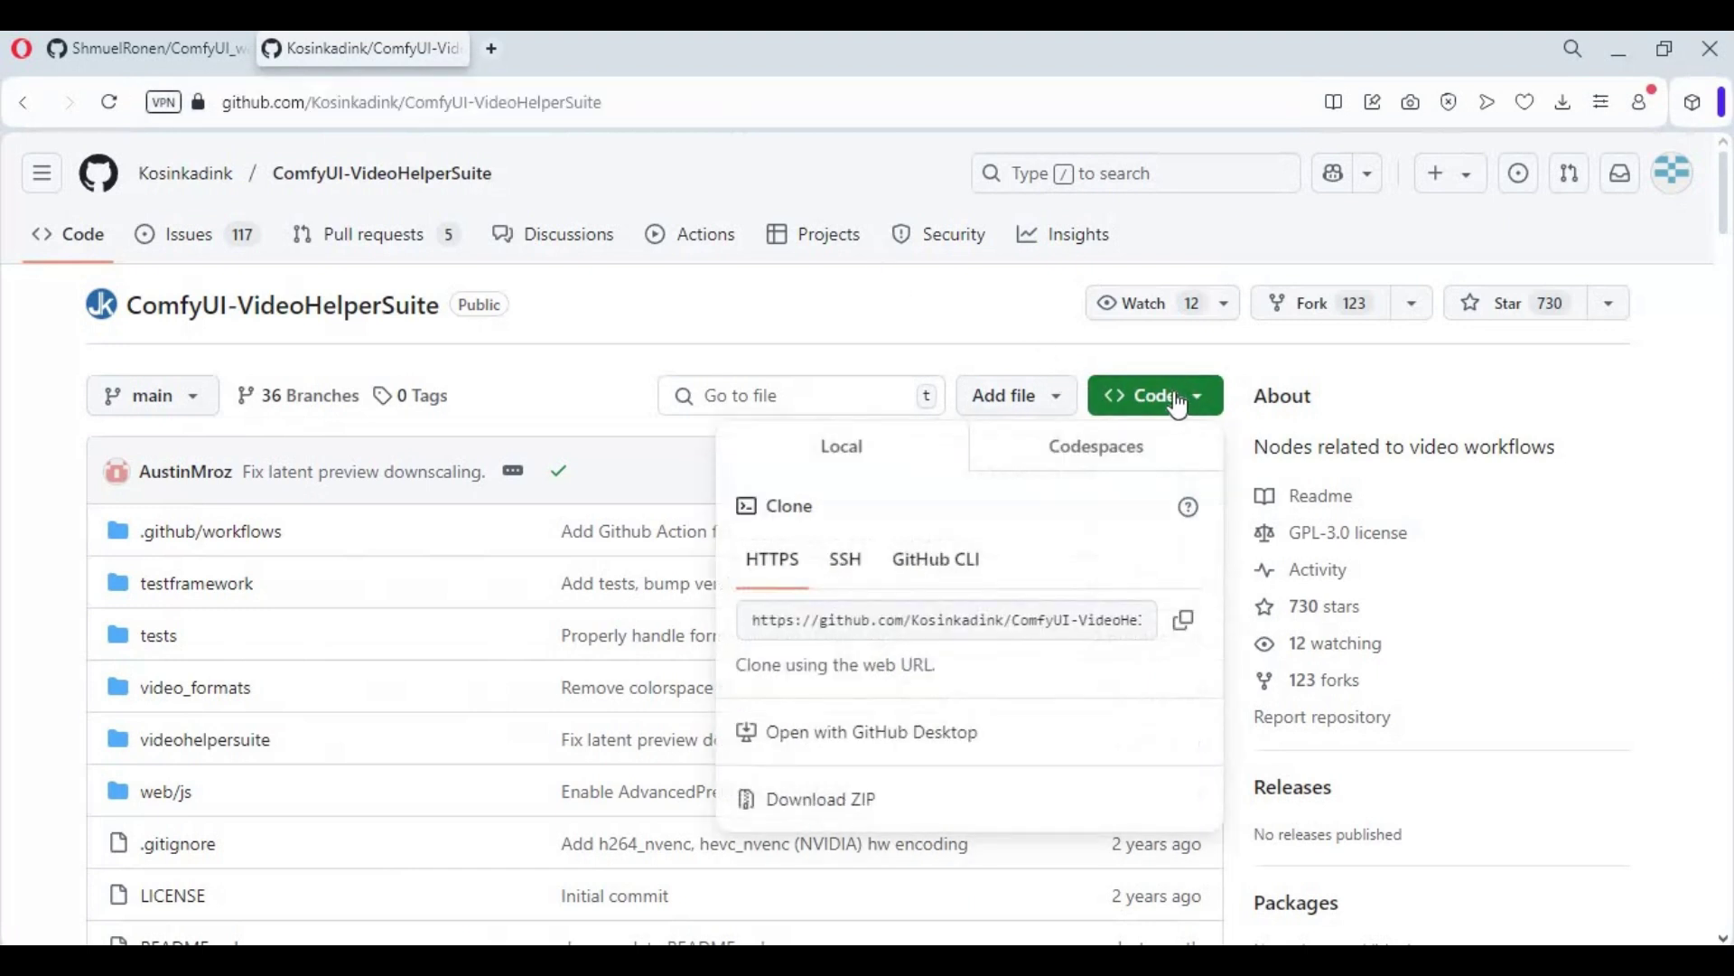
left_click(1183, 619)
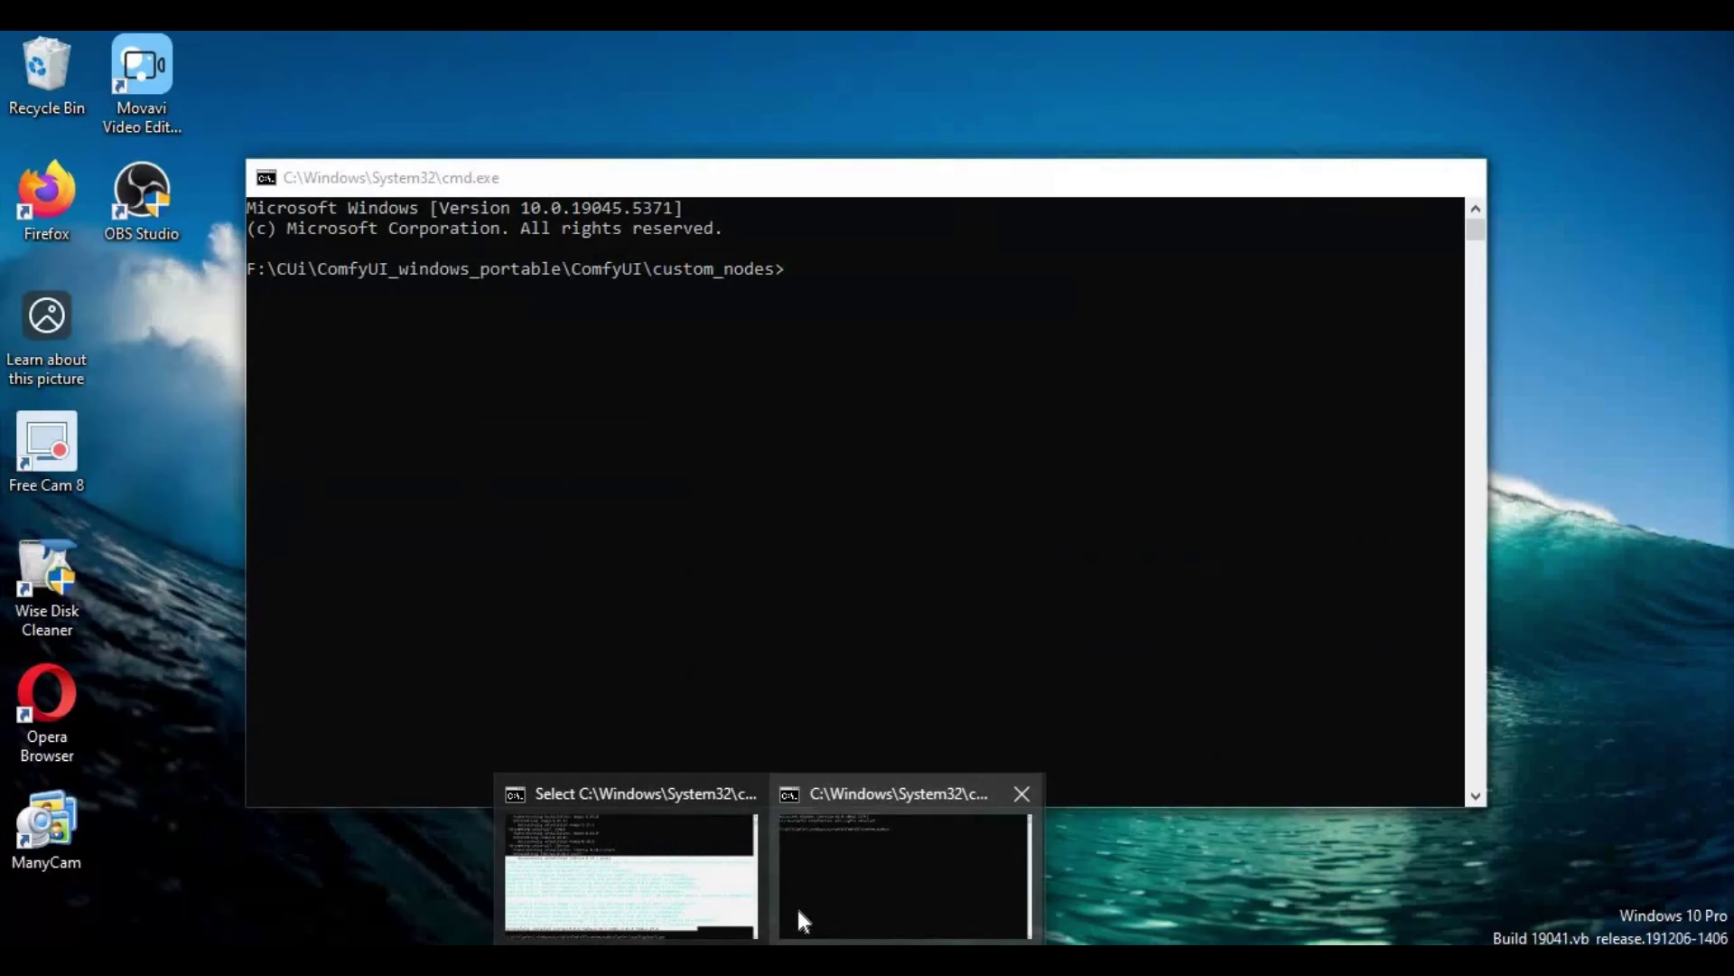
left_click(801, 919)
type("git clone")
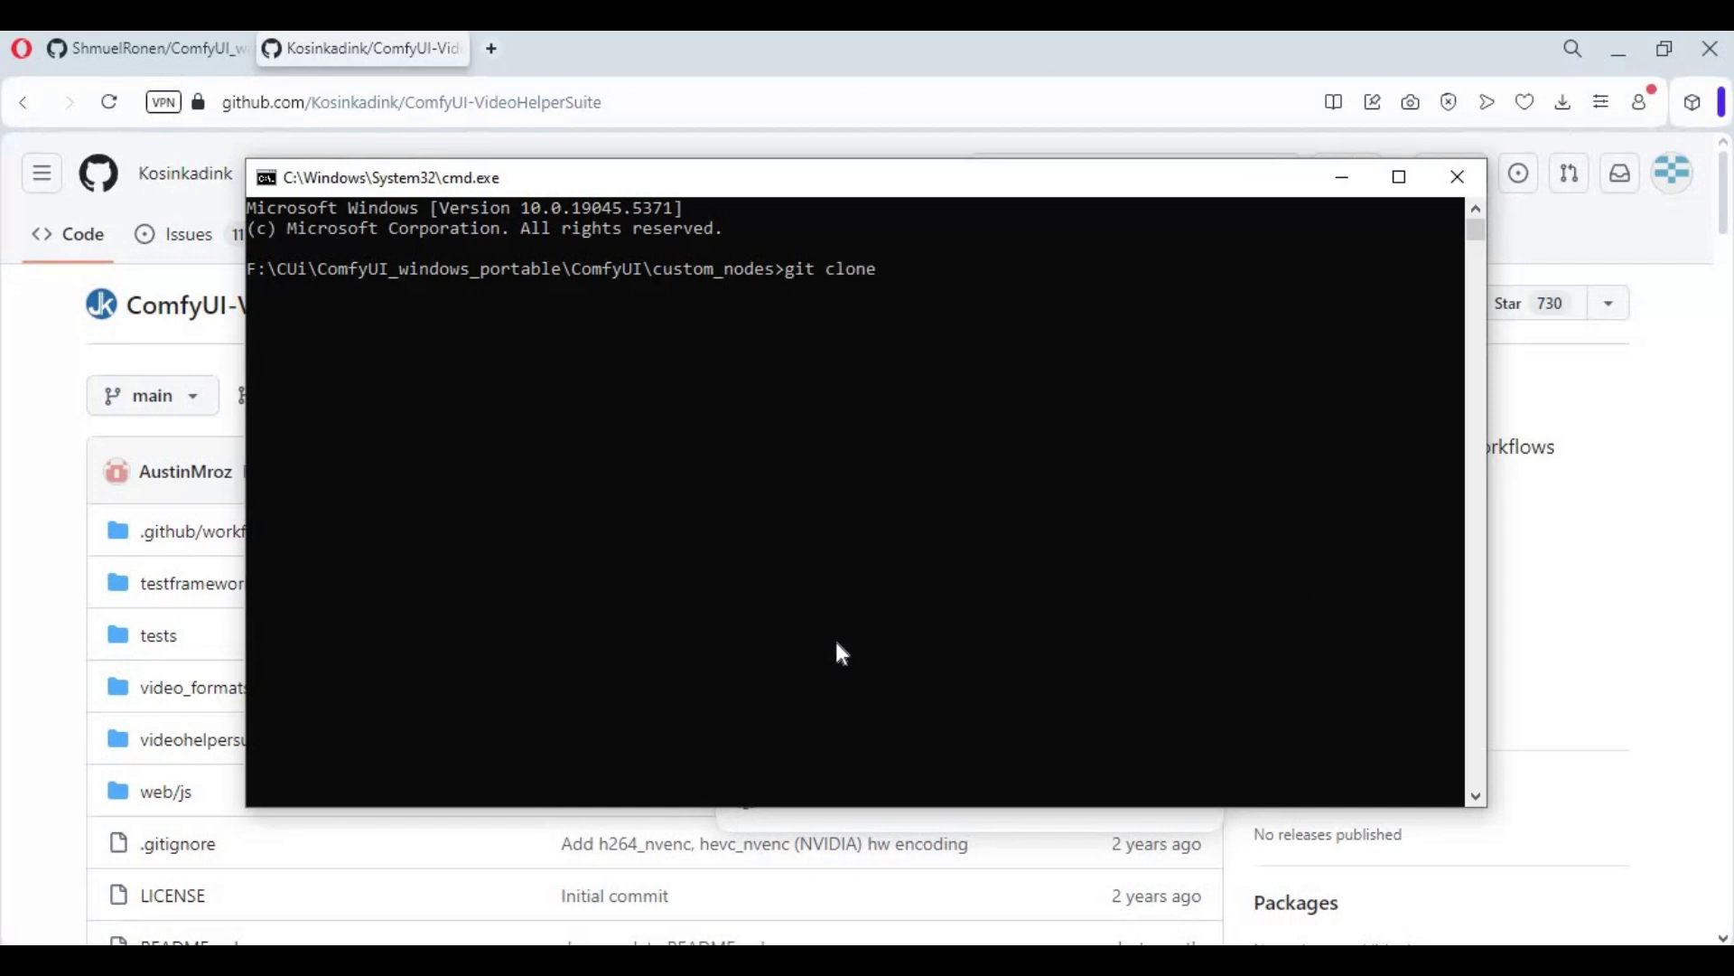
key("ctrl+v")
key("Return")
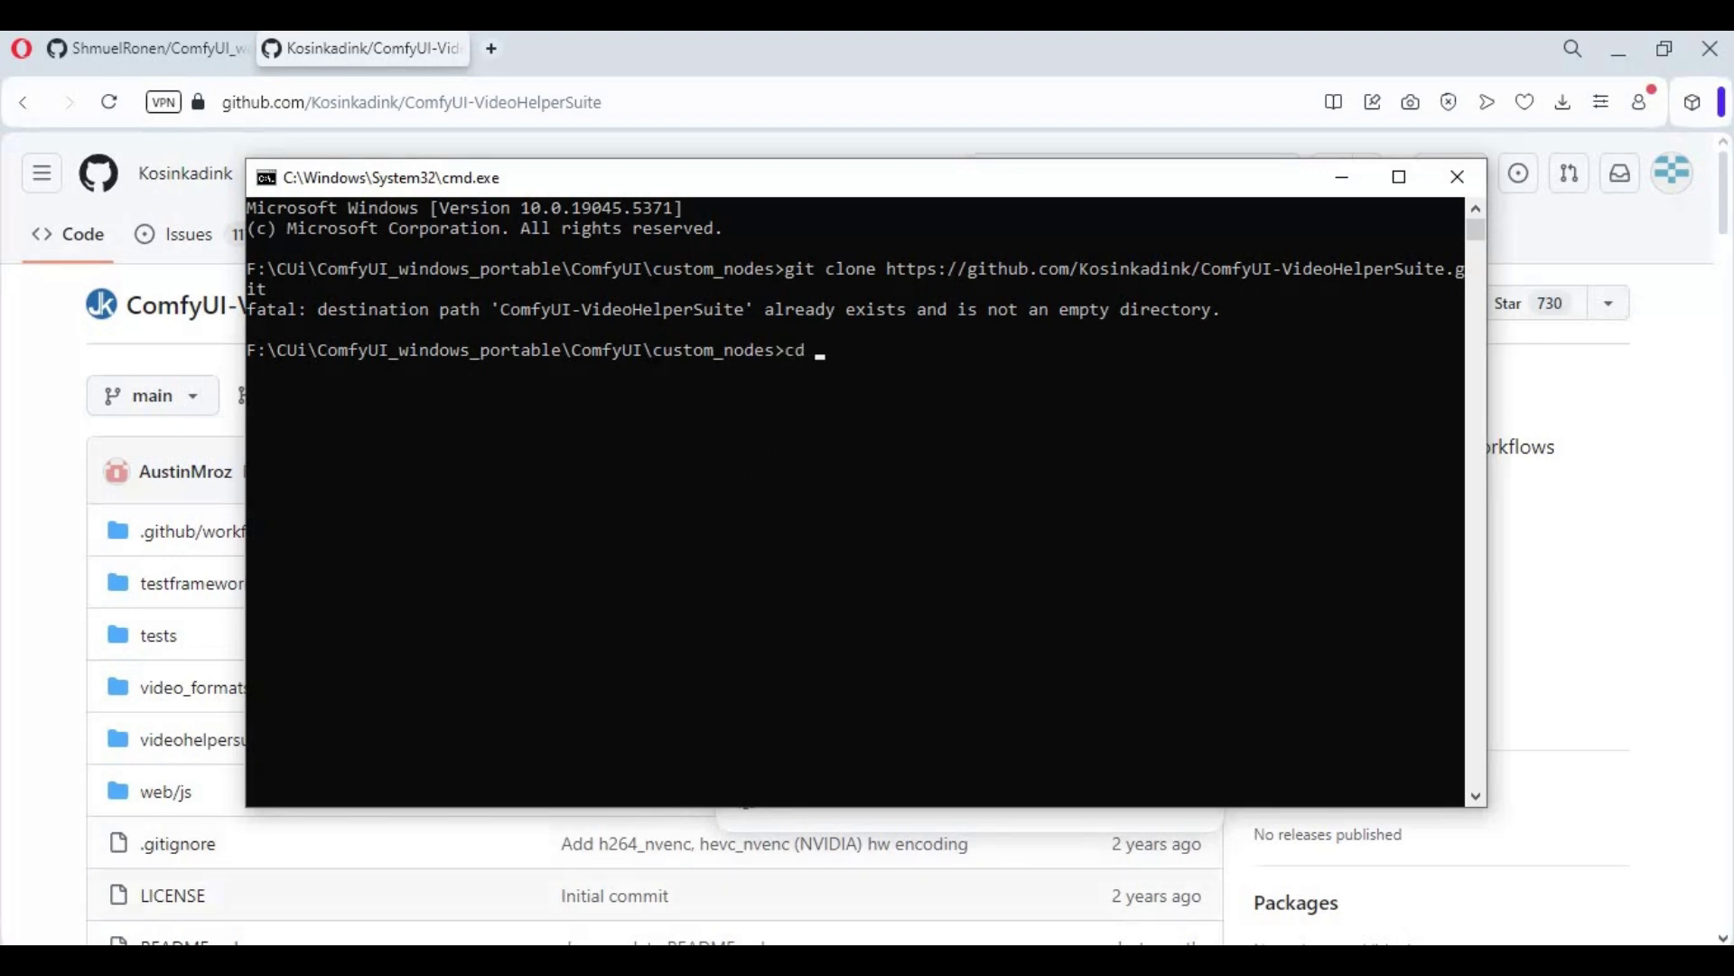
left_click(677, 849)
- Copy the ComfyUI-VideoHelperSuite folder path and cd into it in the command prompt
scroll(682, 714, "down", 1)
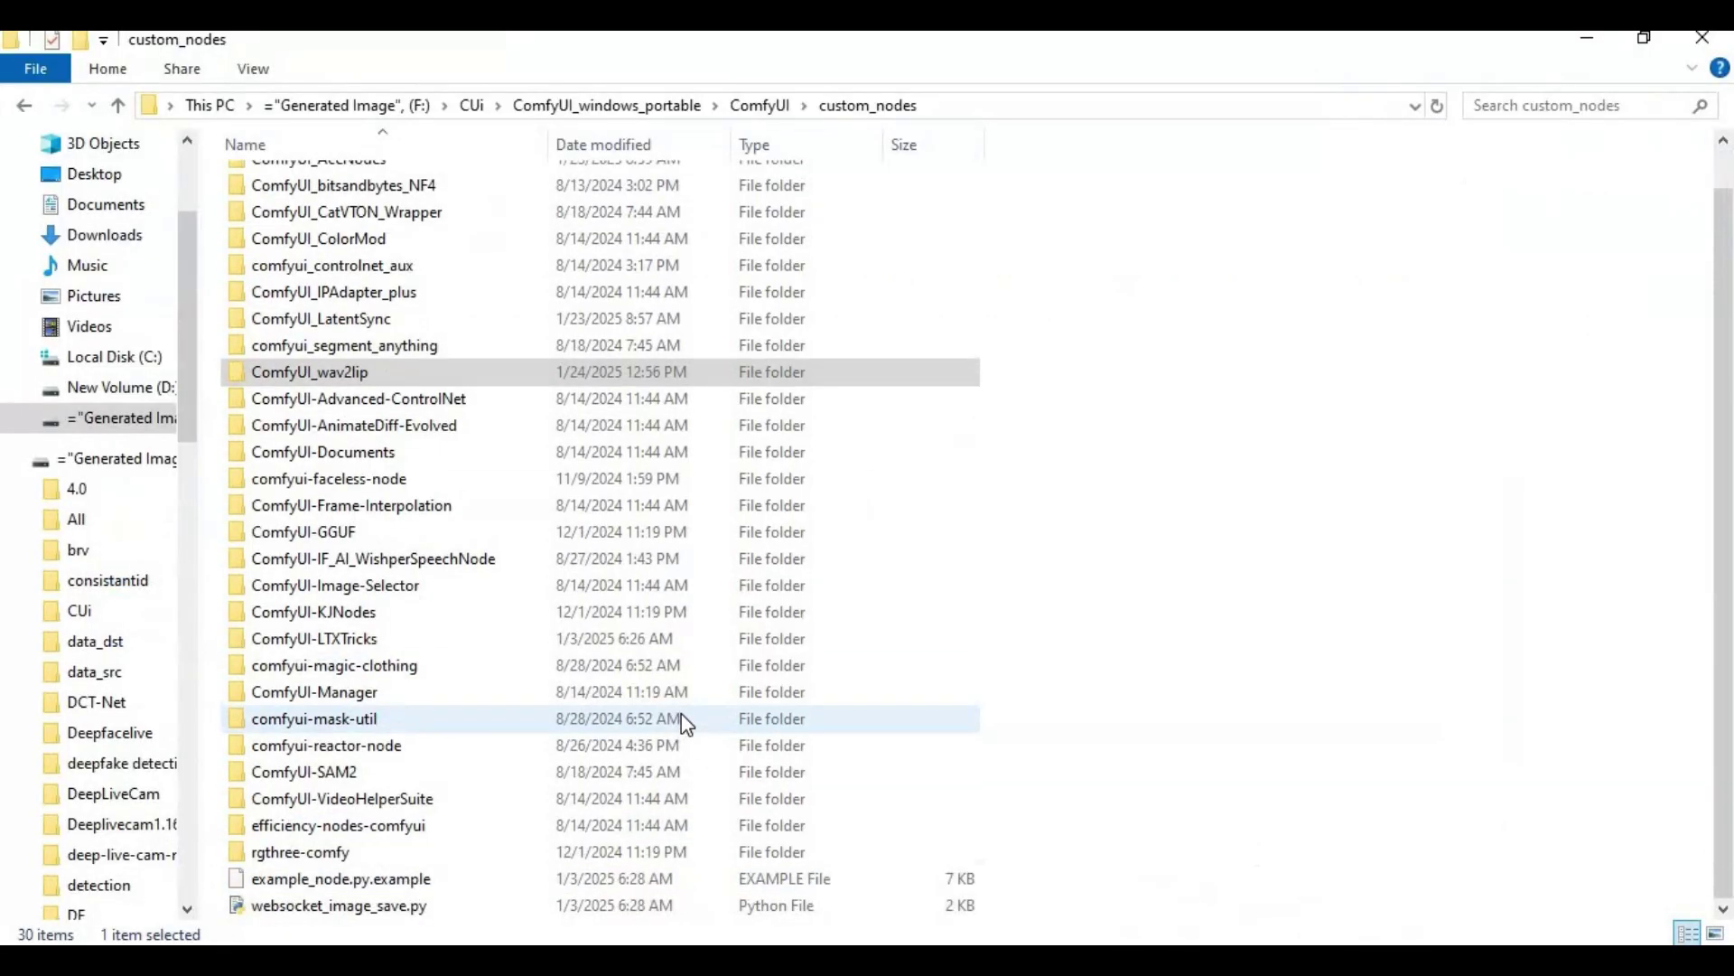
double_click(359, 800)
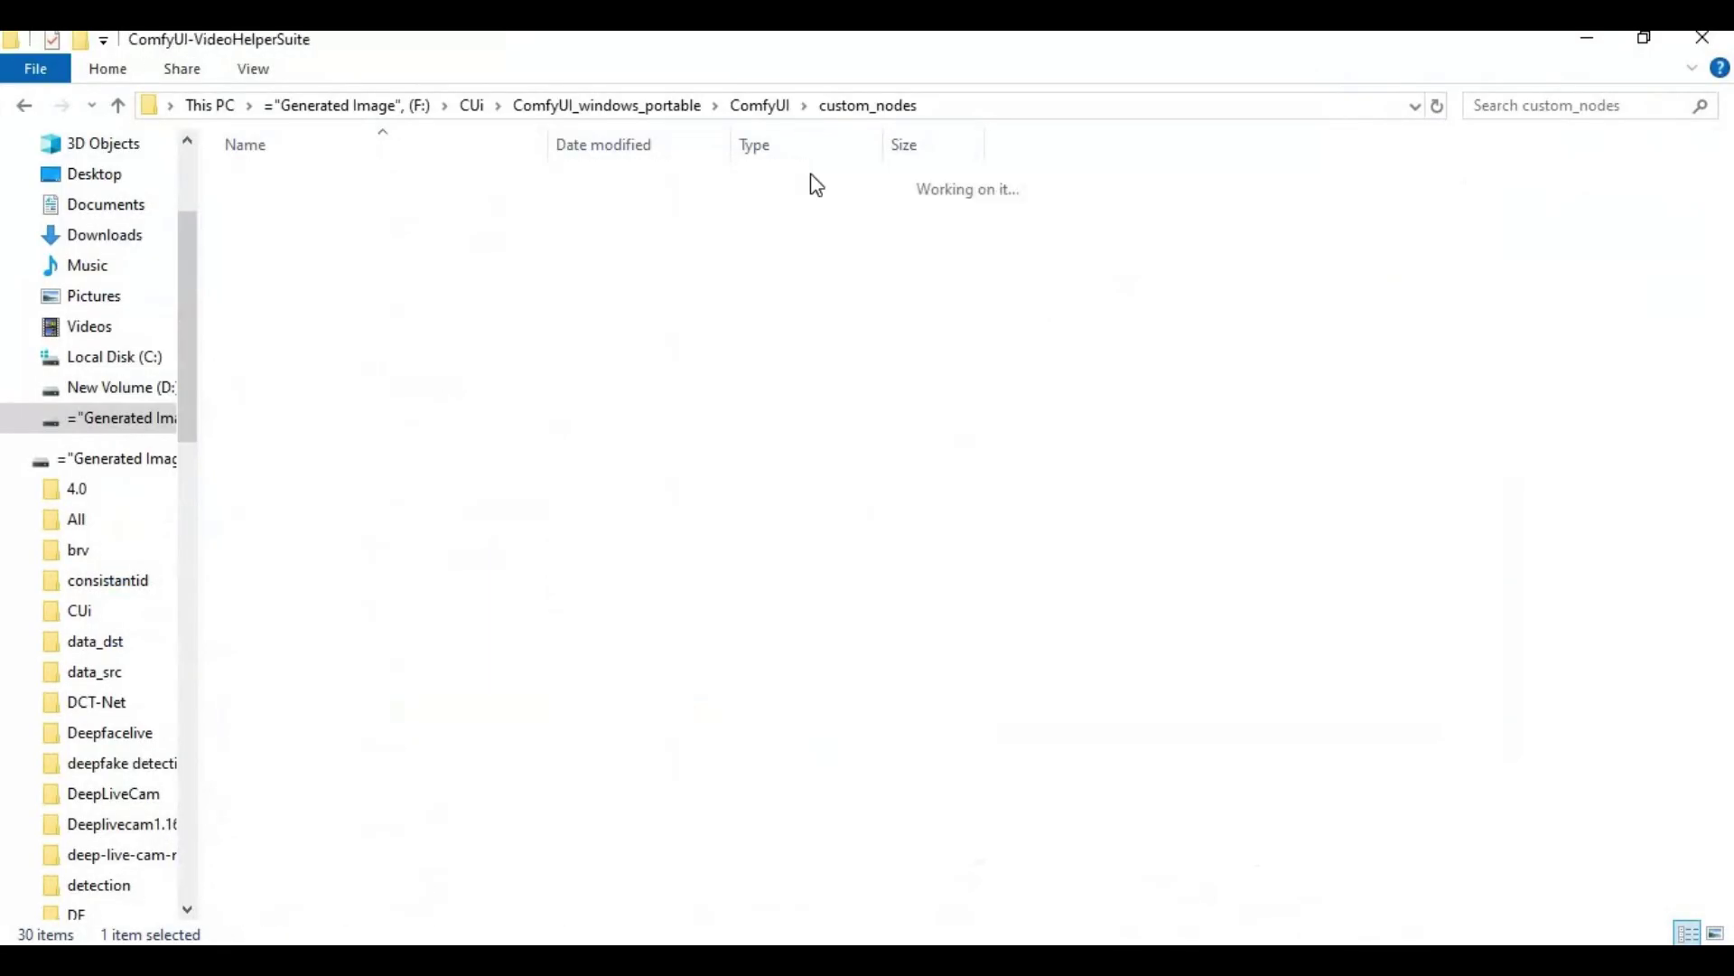
left_click(716, 106)
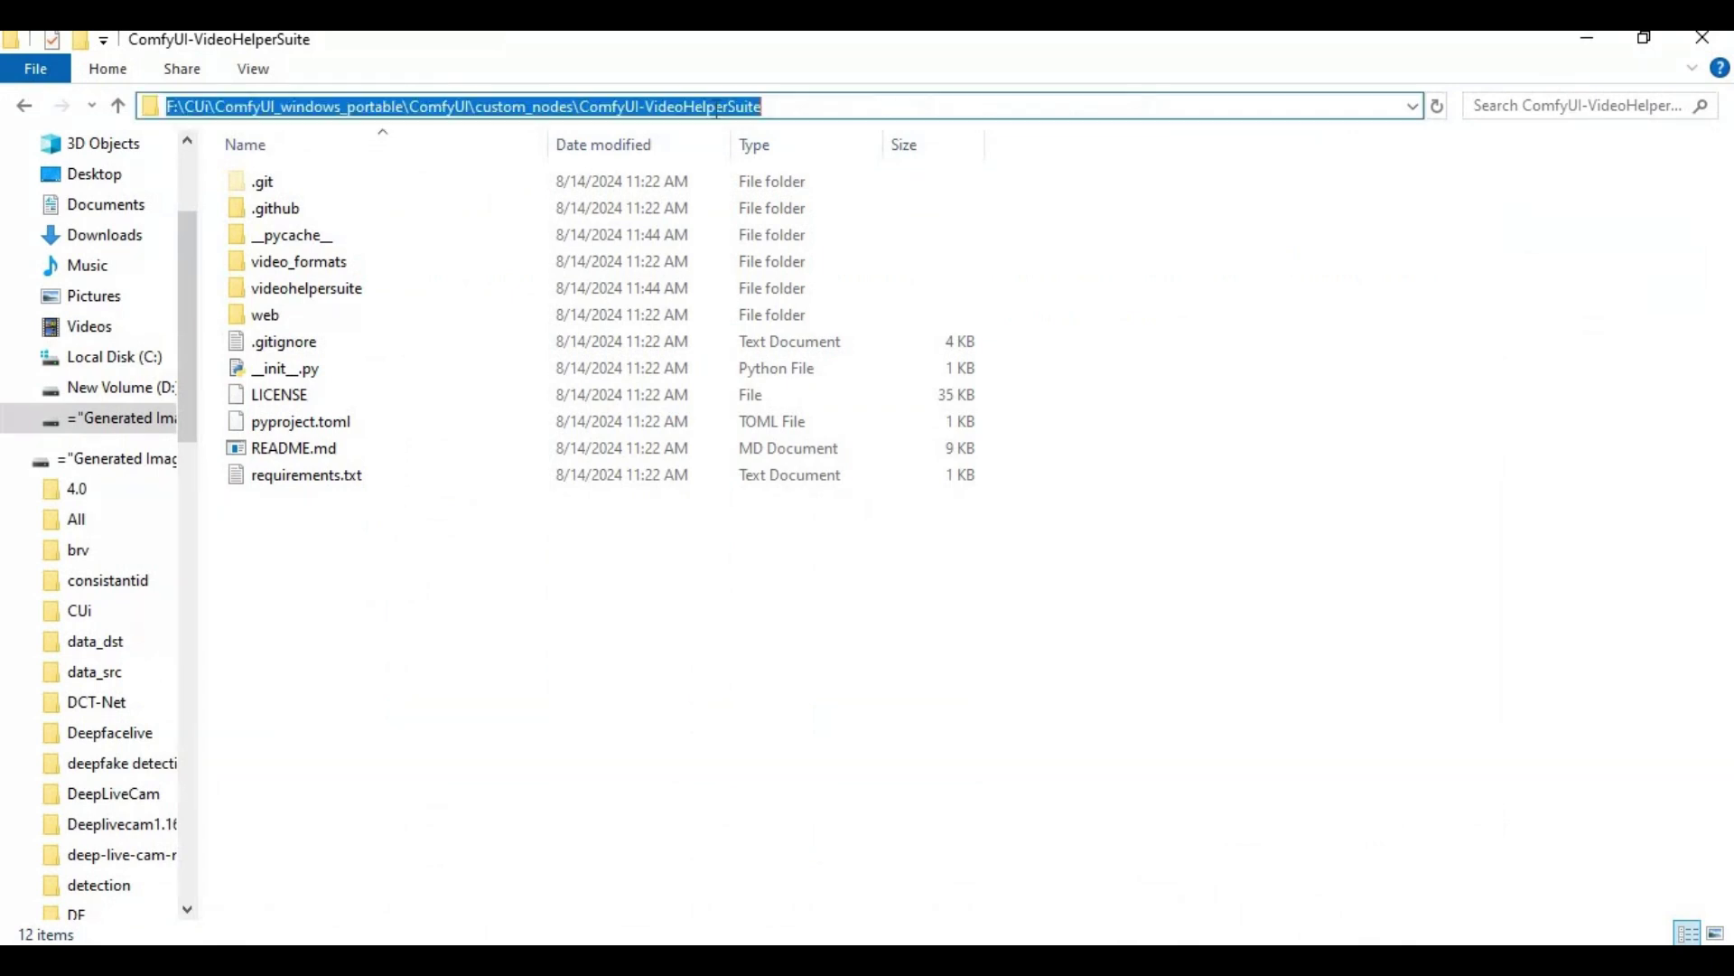
right_click(723, 107)
left_click(763, 186)
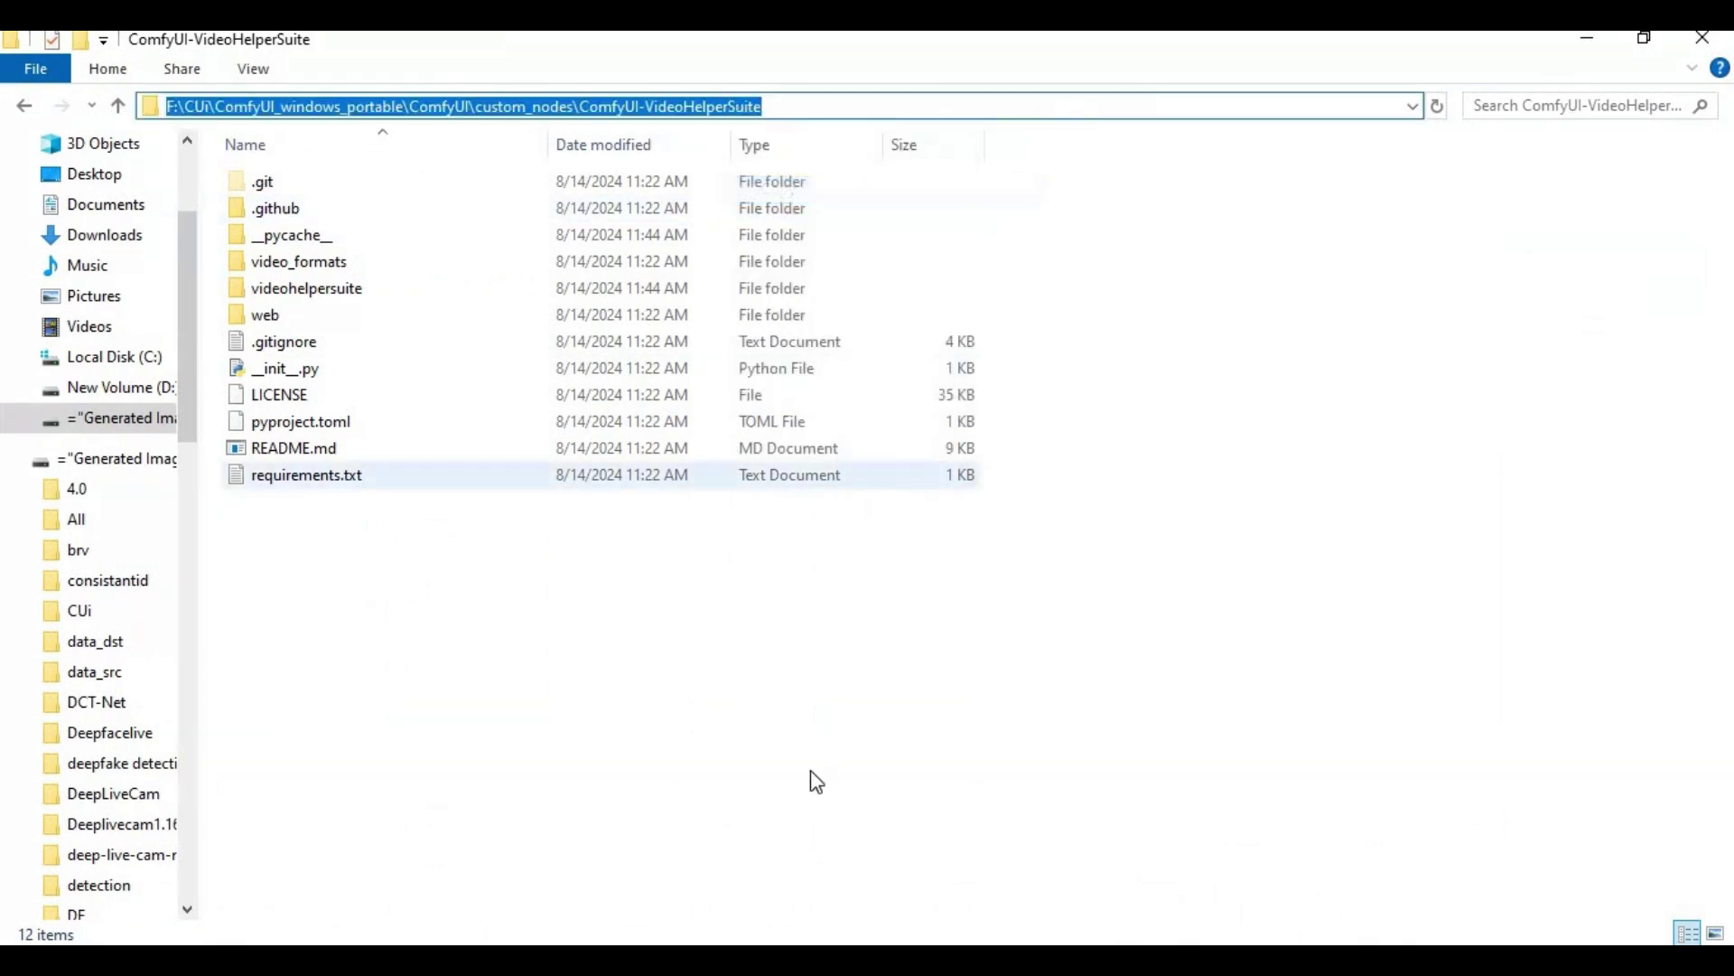
left_click(773, 960)
left_click(858, 904)
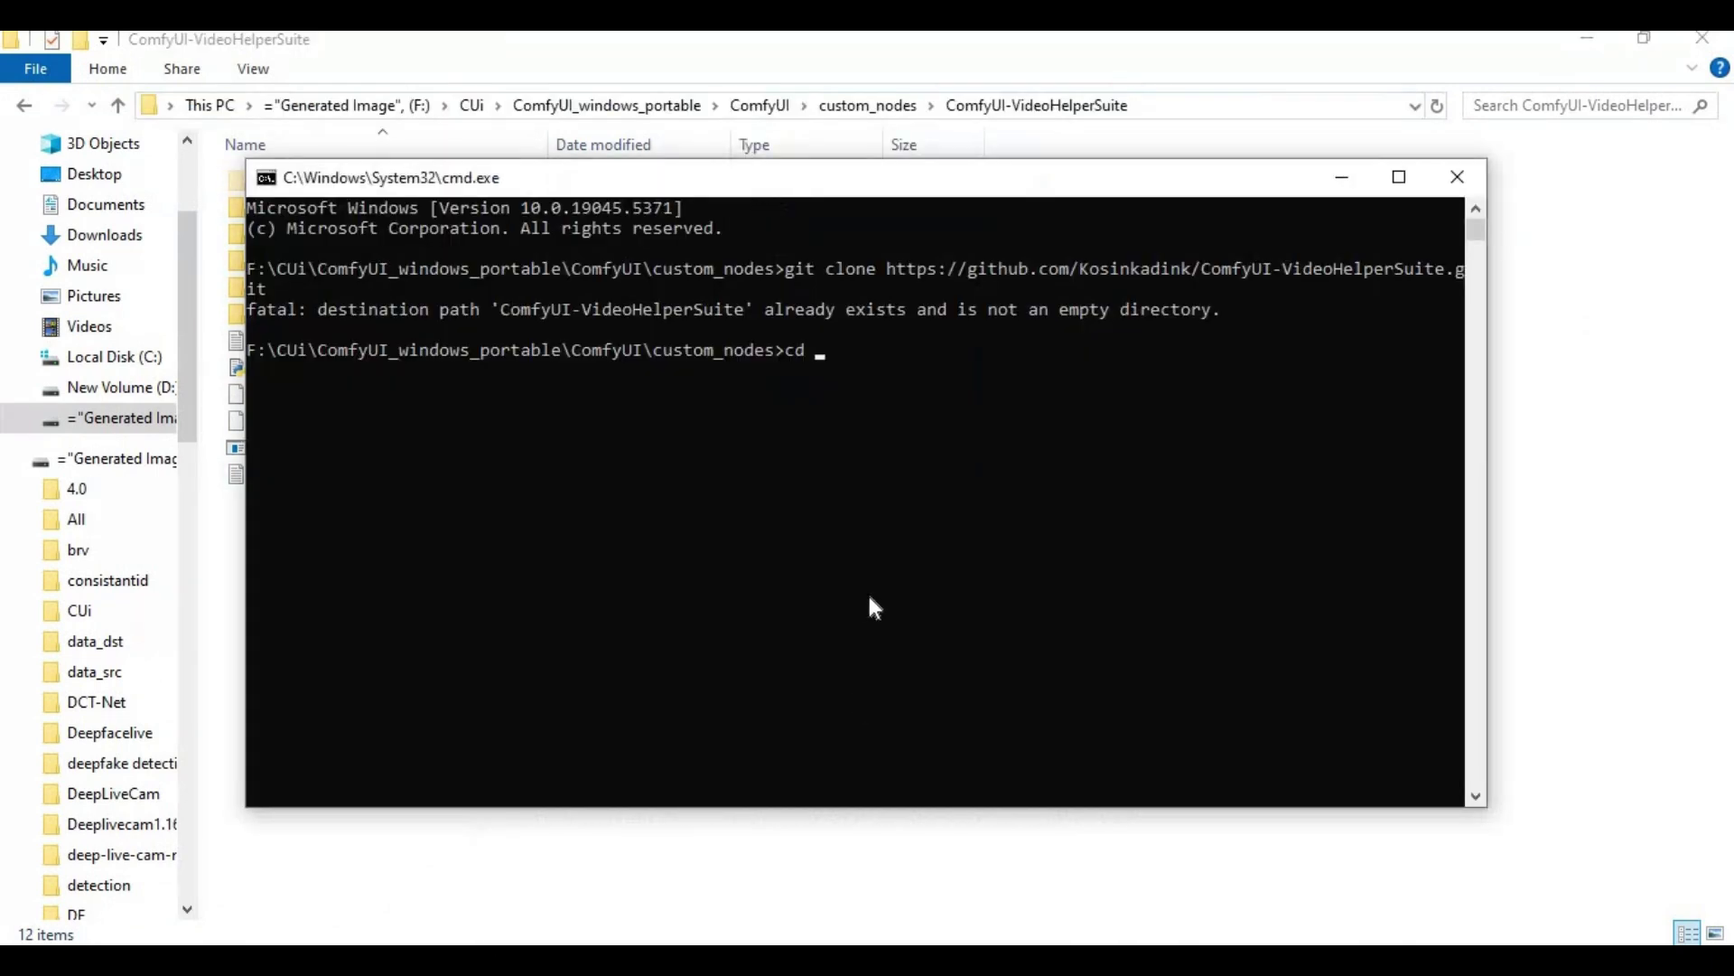
key("ctrl+v")
key("Return")
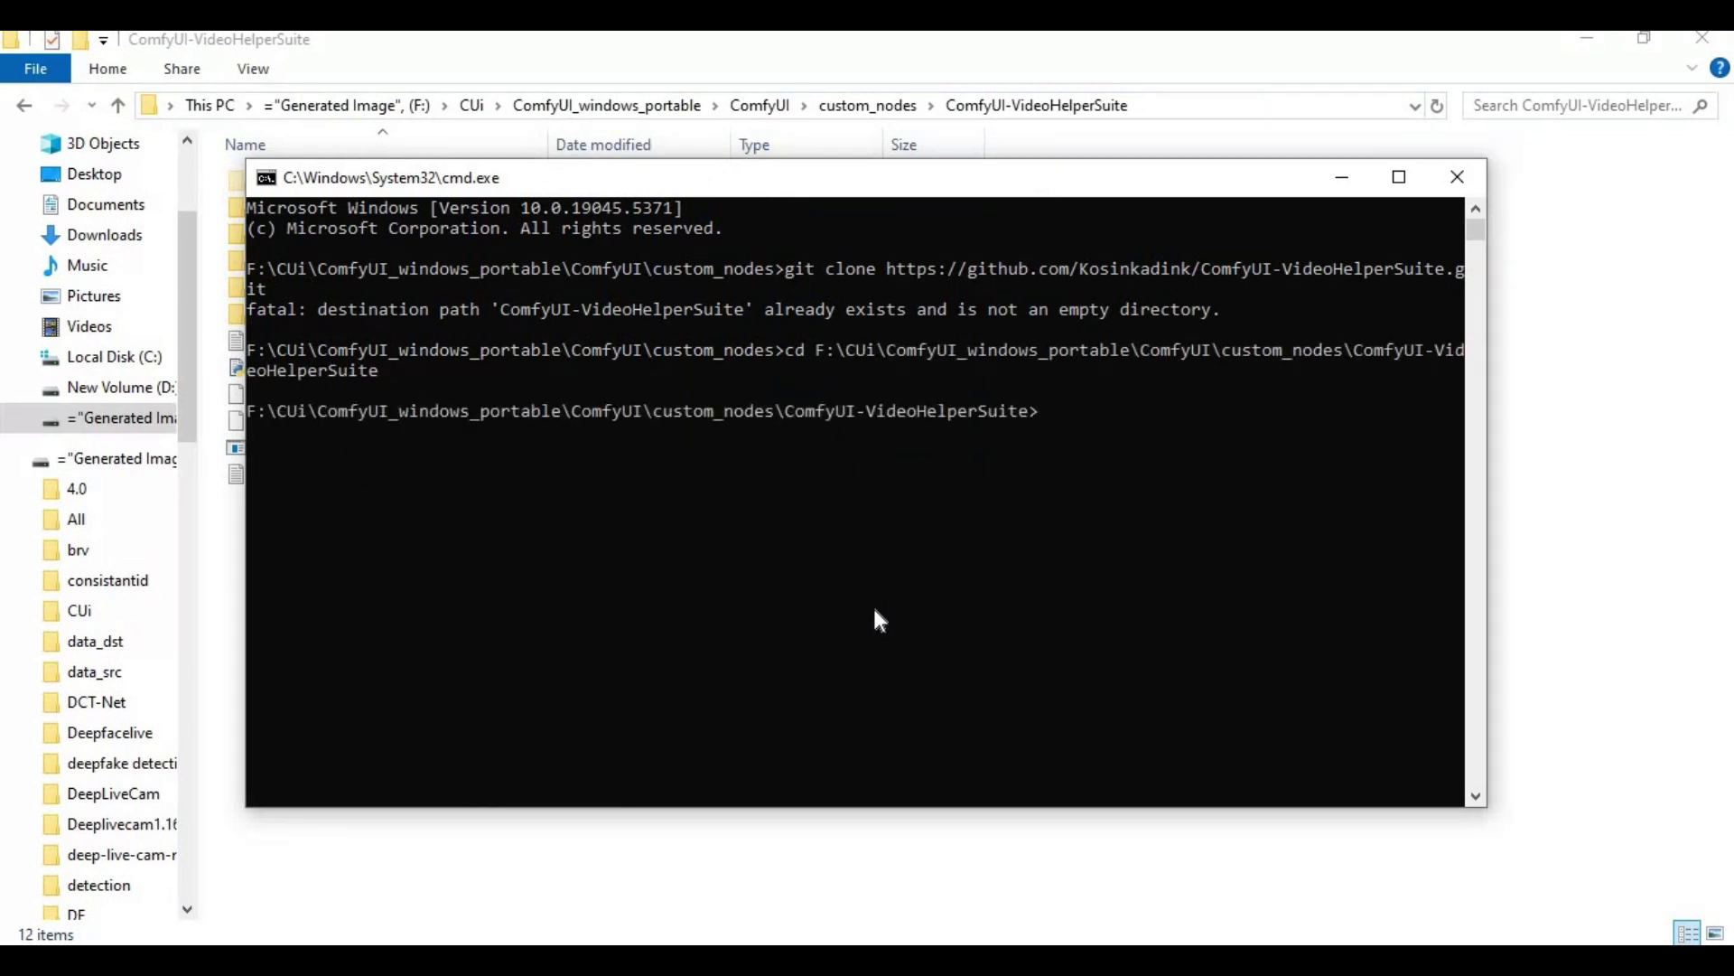
- Run pip install -r requirements.txt, which reports everything already satisfied
type("oi")
key("BackSpace")
key("BackSpace")
type("pip install -r requirements")
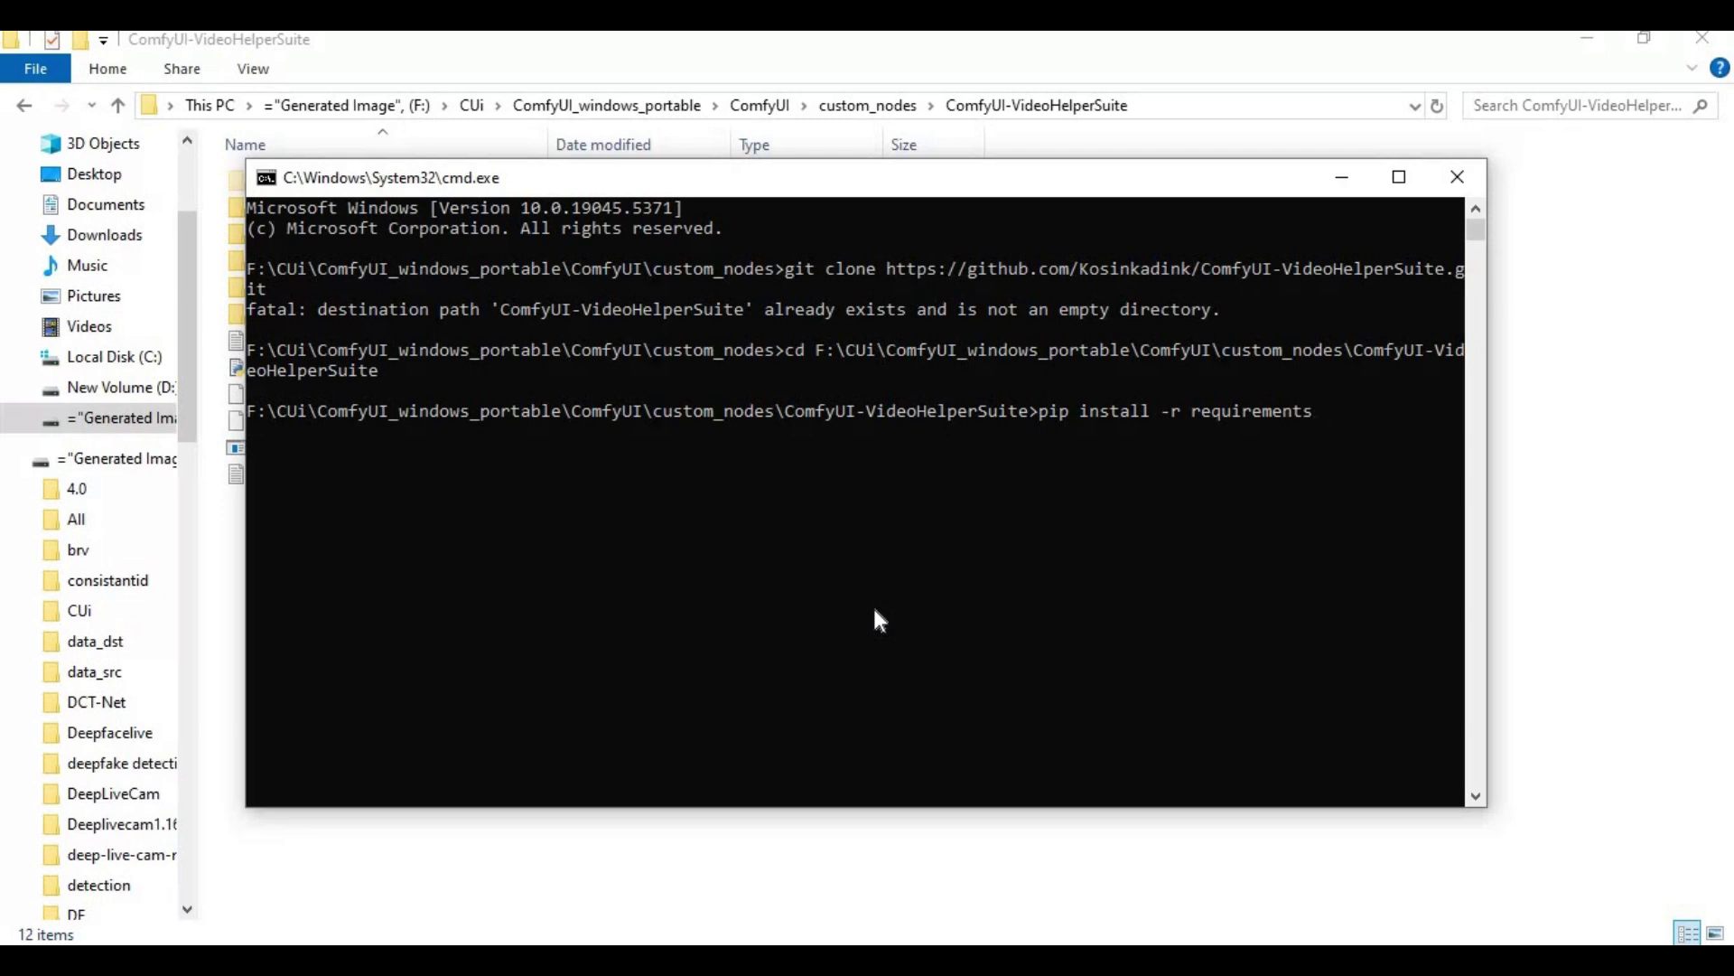
type("xt")
key("Return")
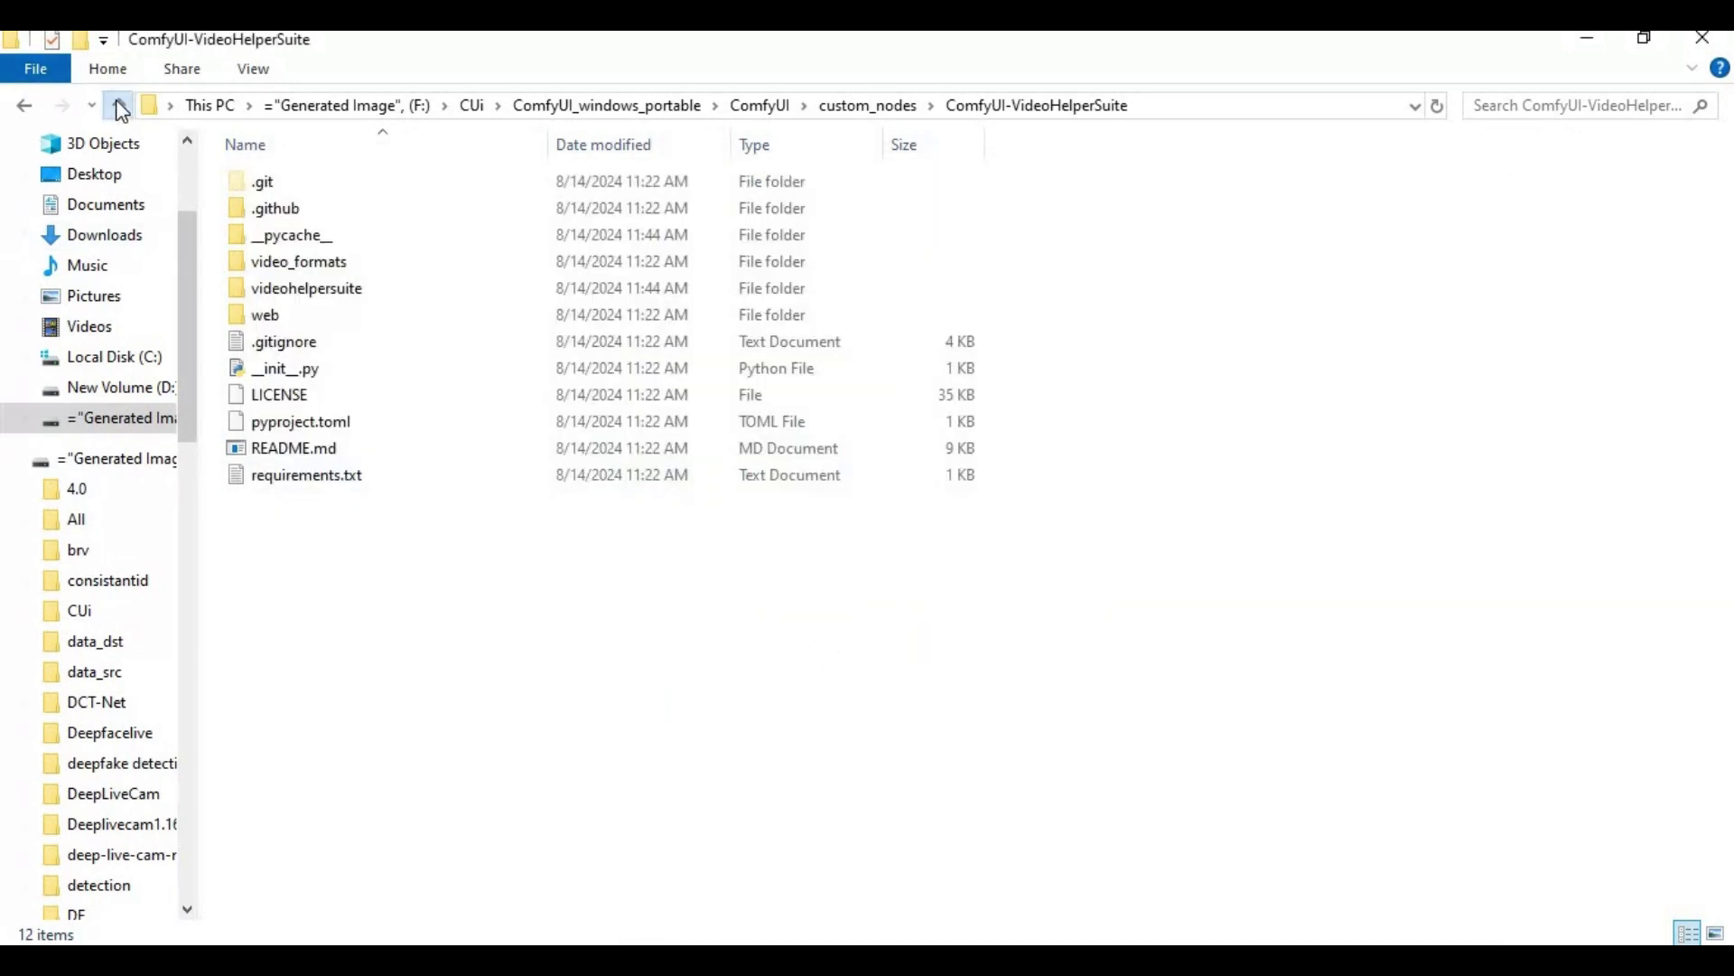
- Go up to ComfyUI_windows_portable and launch run_nvidia_gpu.bat
left_click(118, 105)
left_click(118, 106)
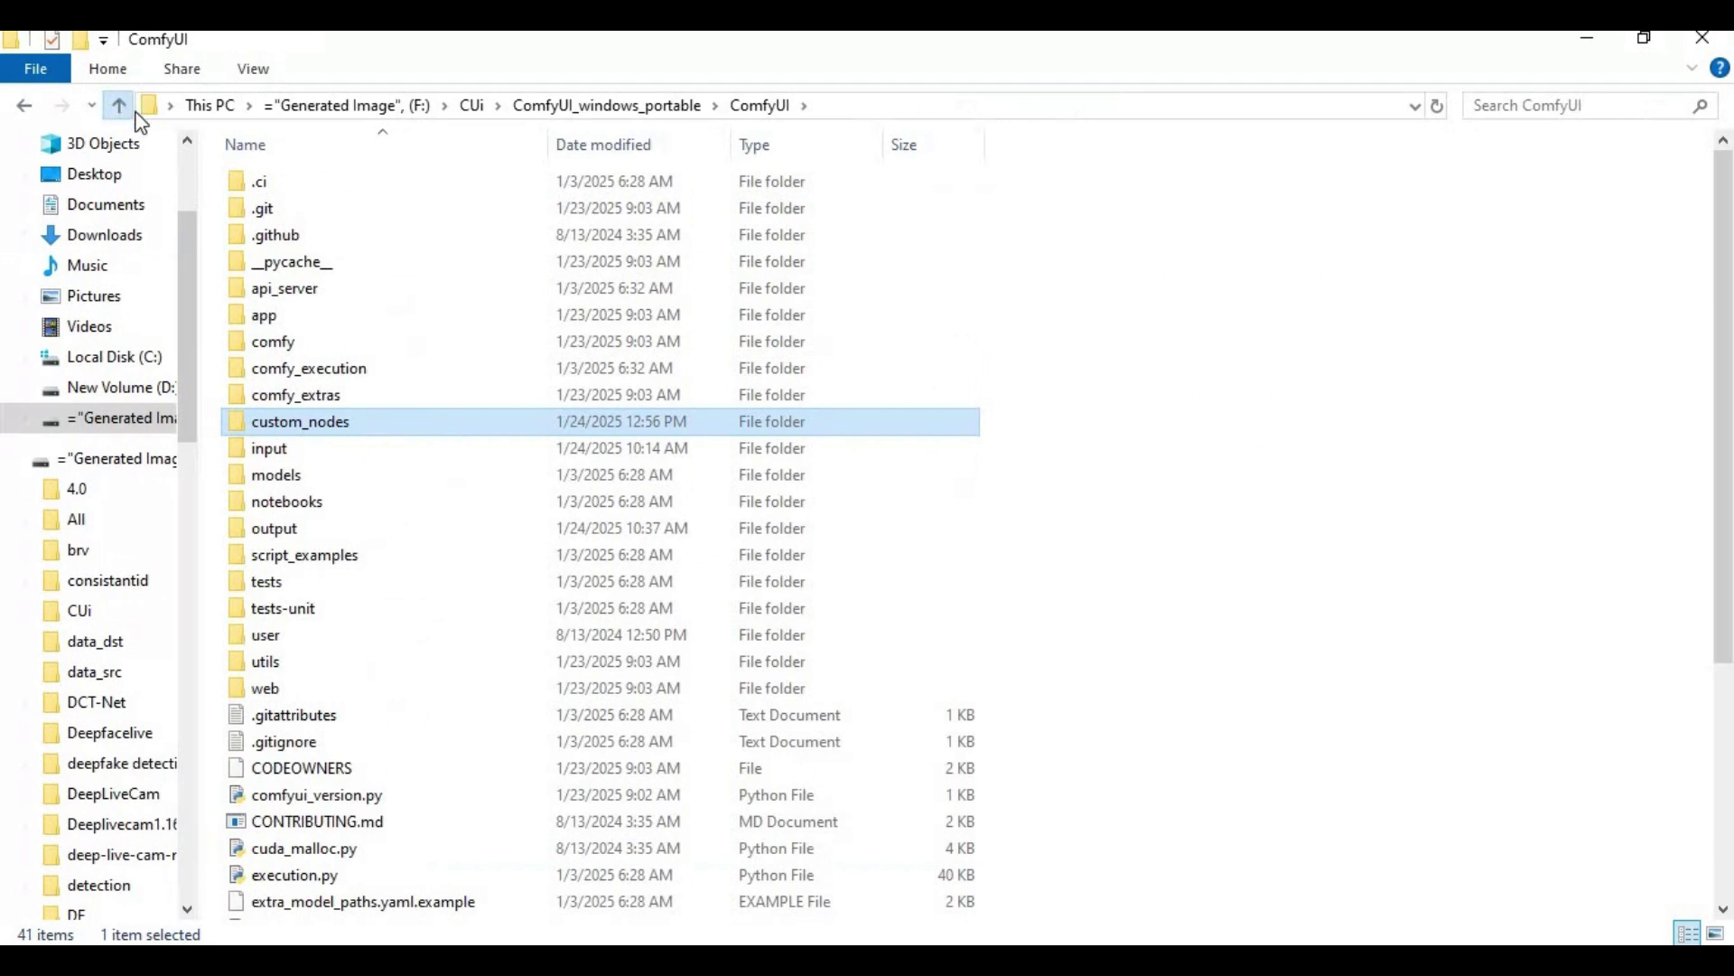
double_click(307, 450)
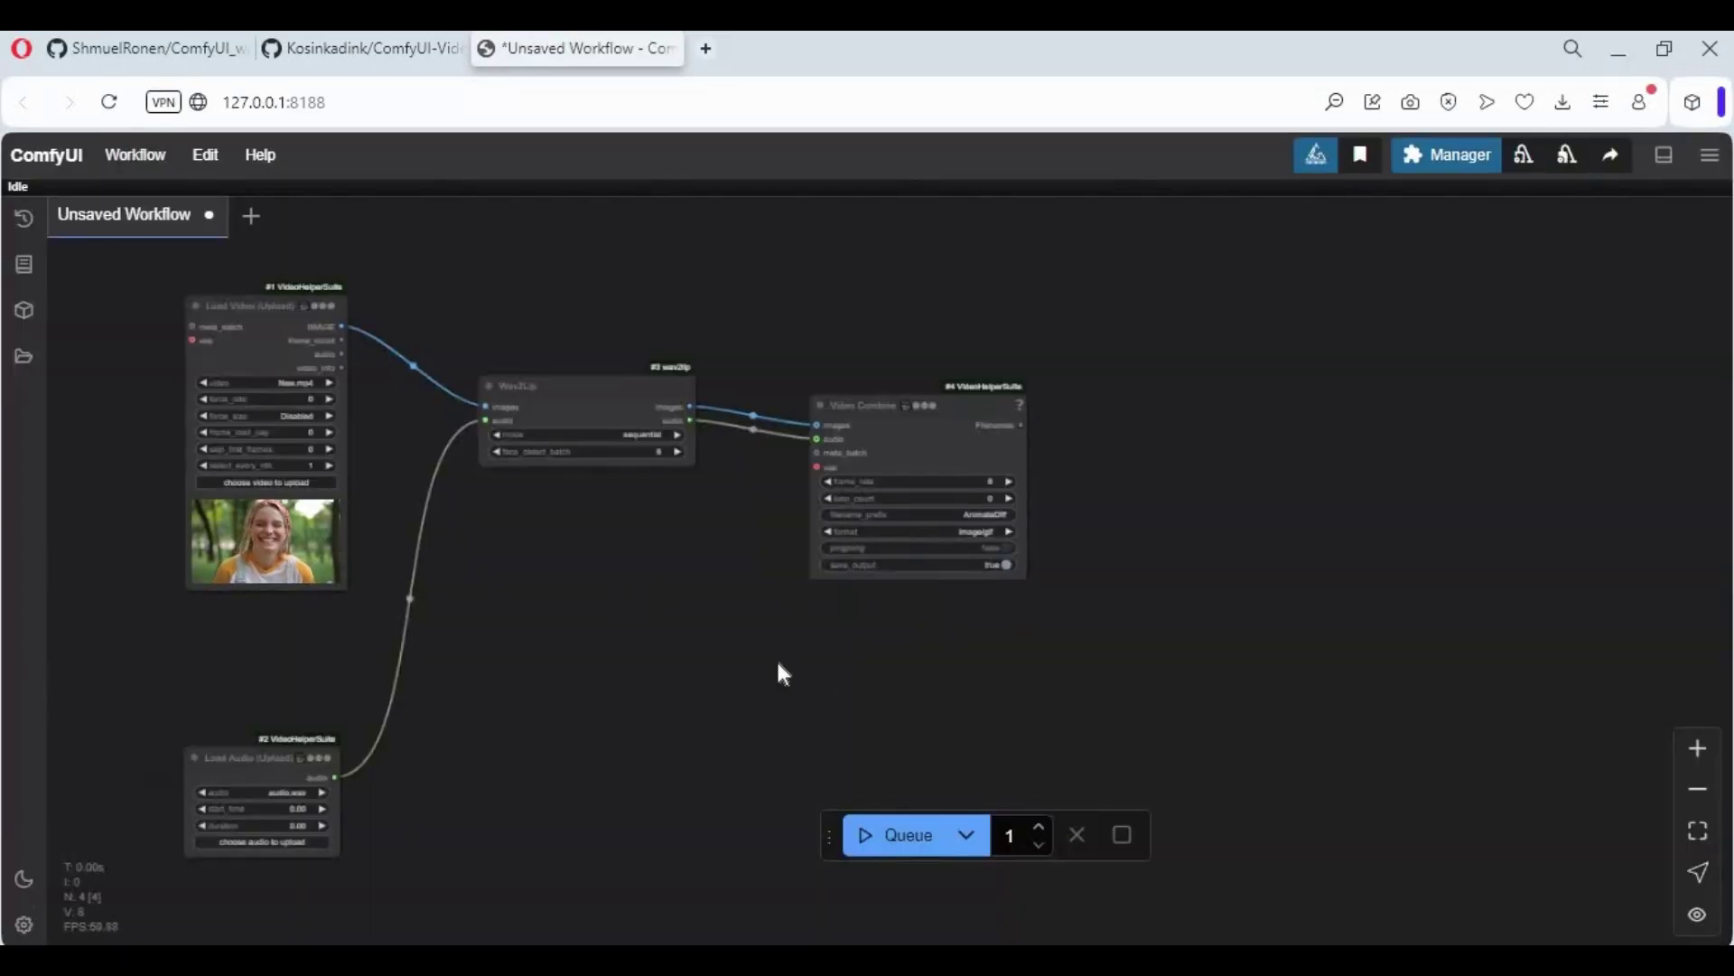
left_click_drag(523, 620, 794, 631)
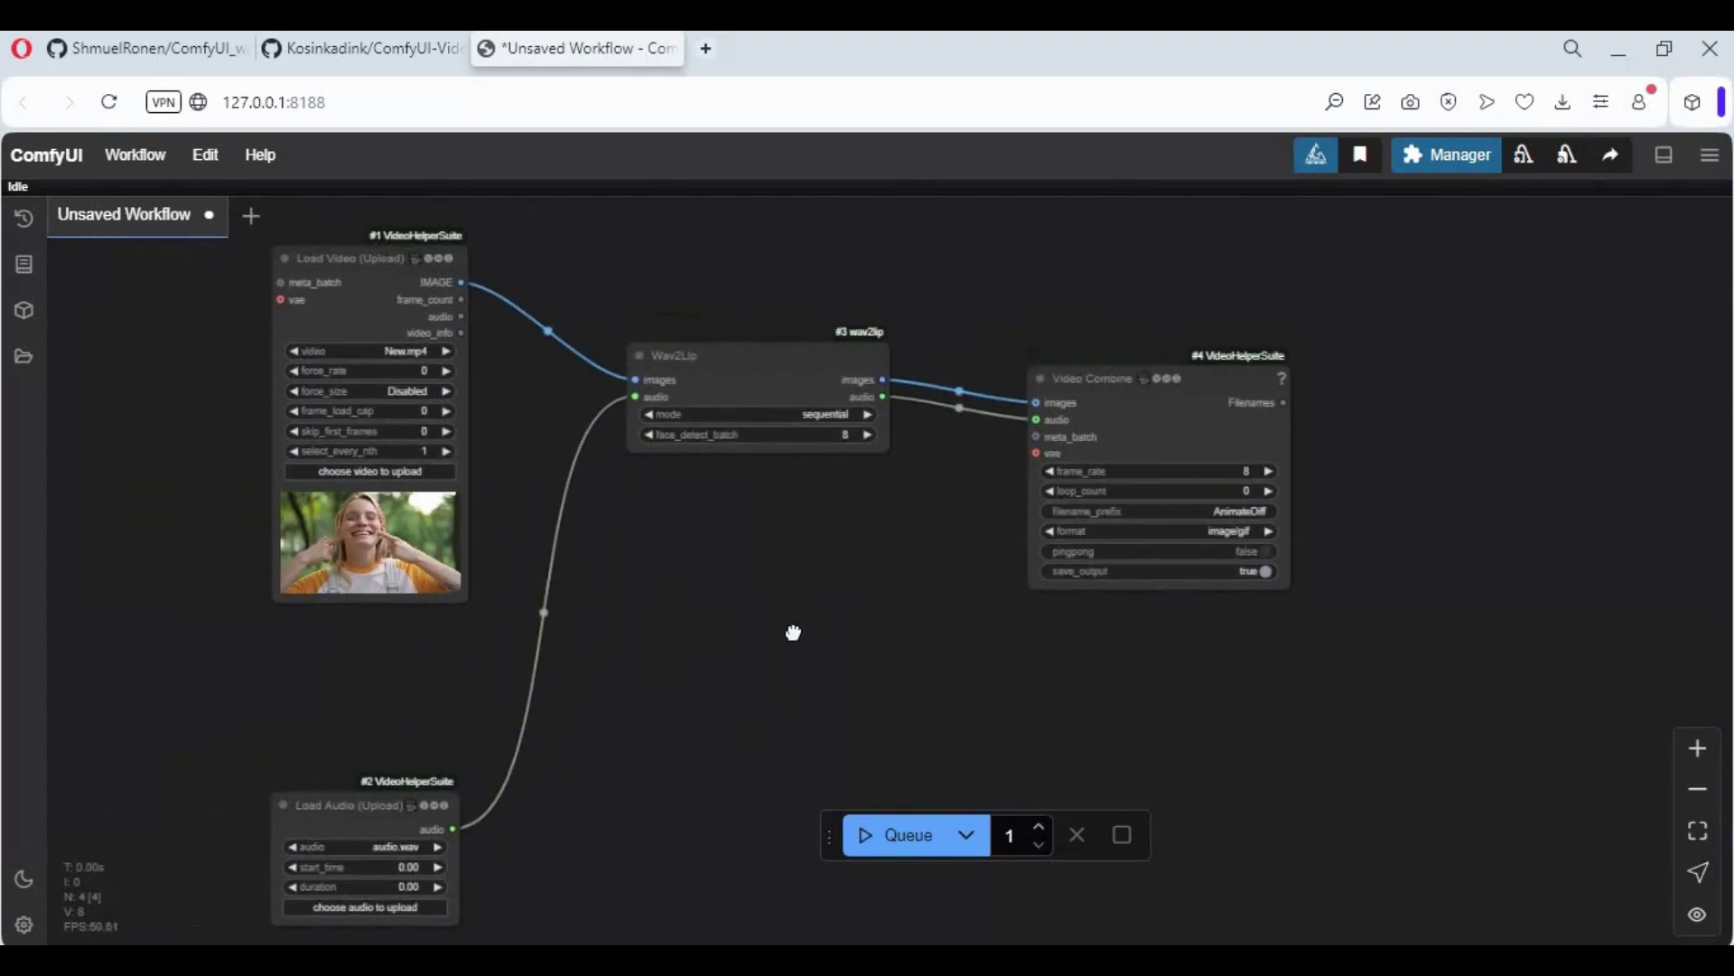
scroll(789, 611, "up", 3)
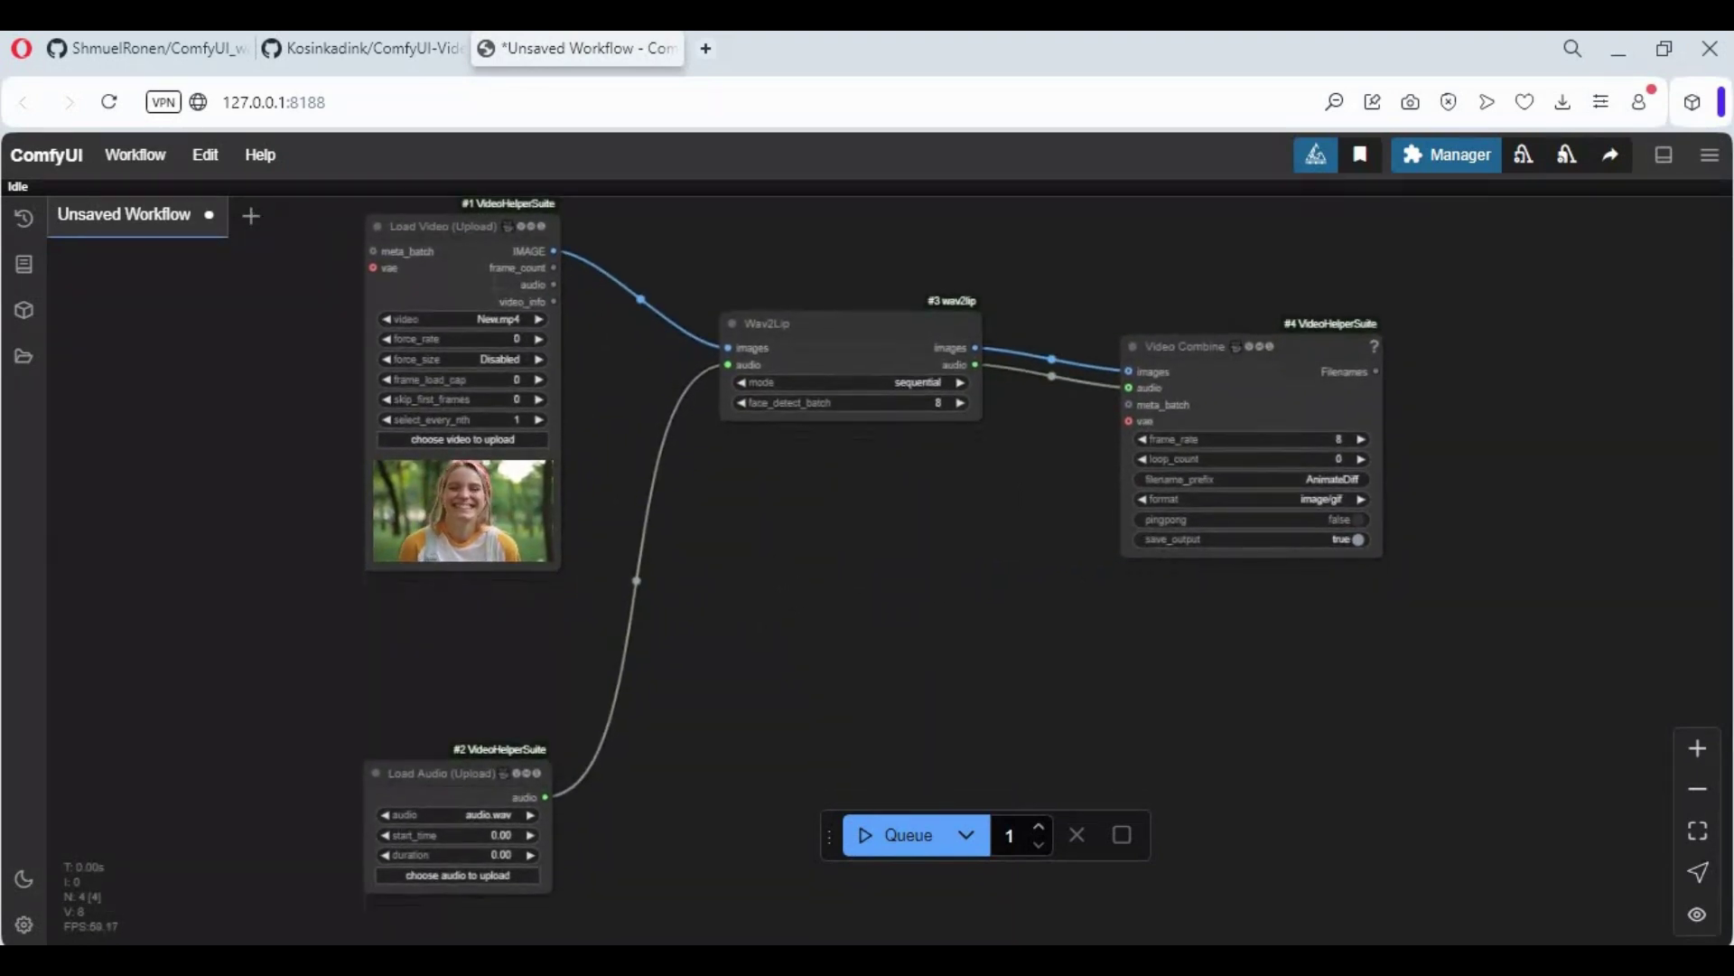
left_click(524, 564)
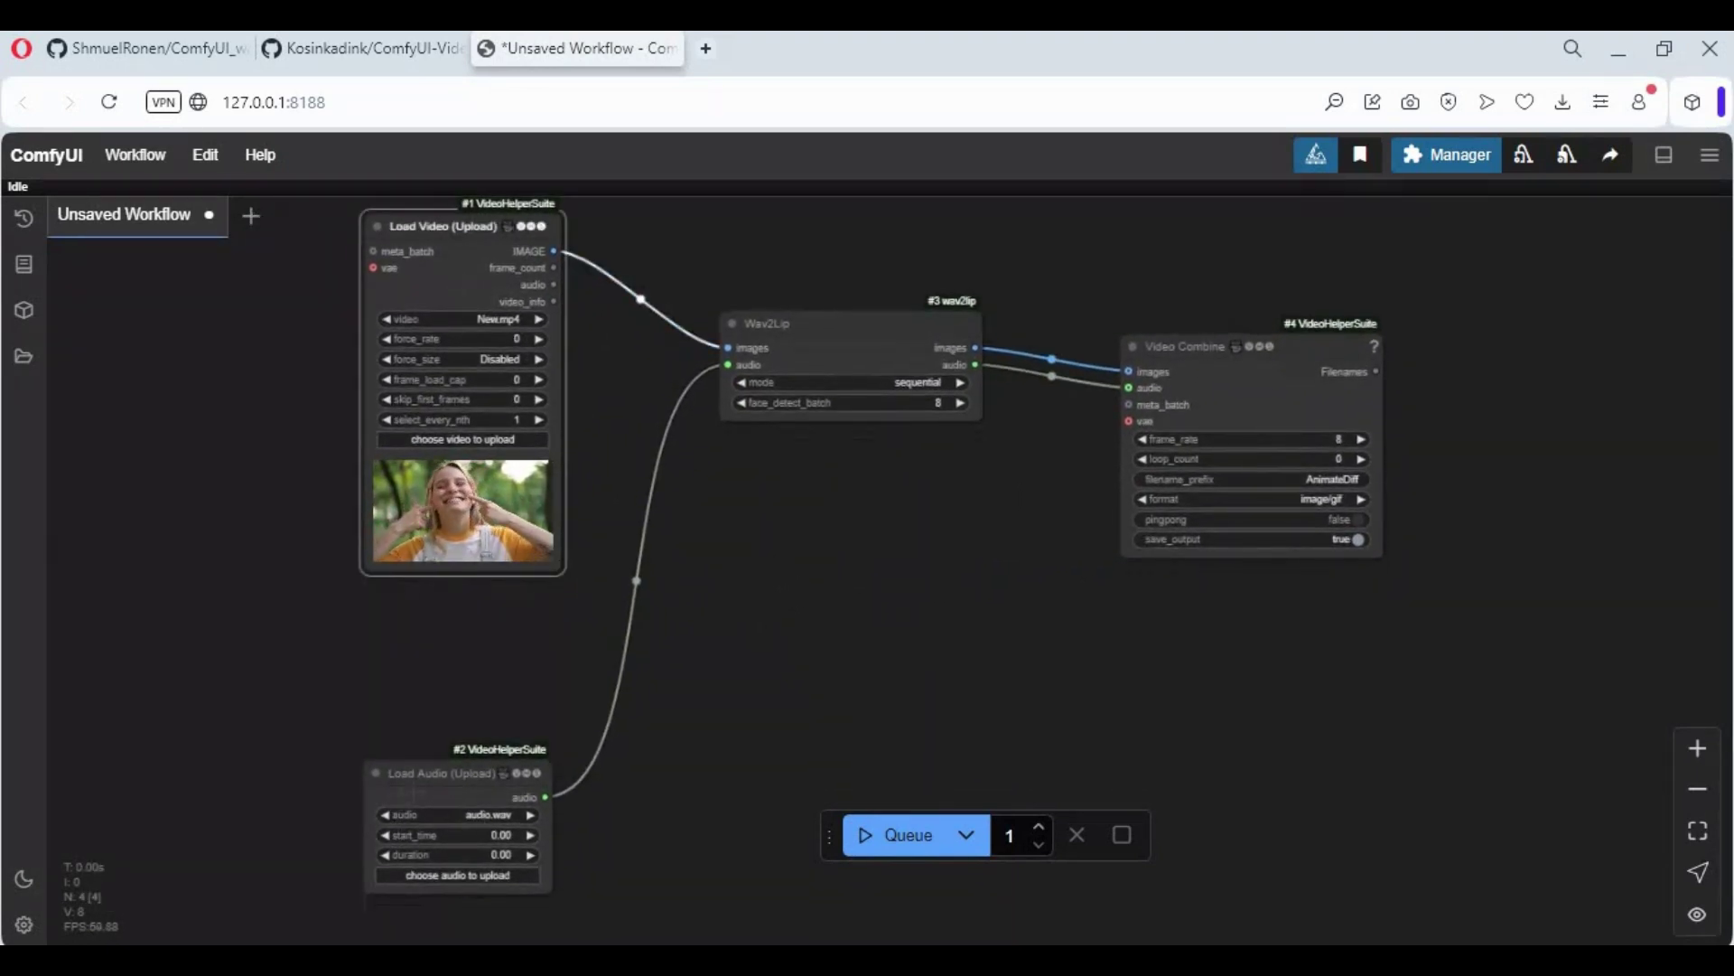
left_click(456, 773)
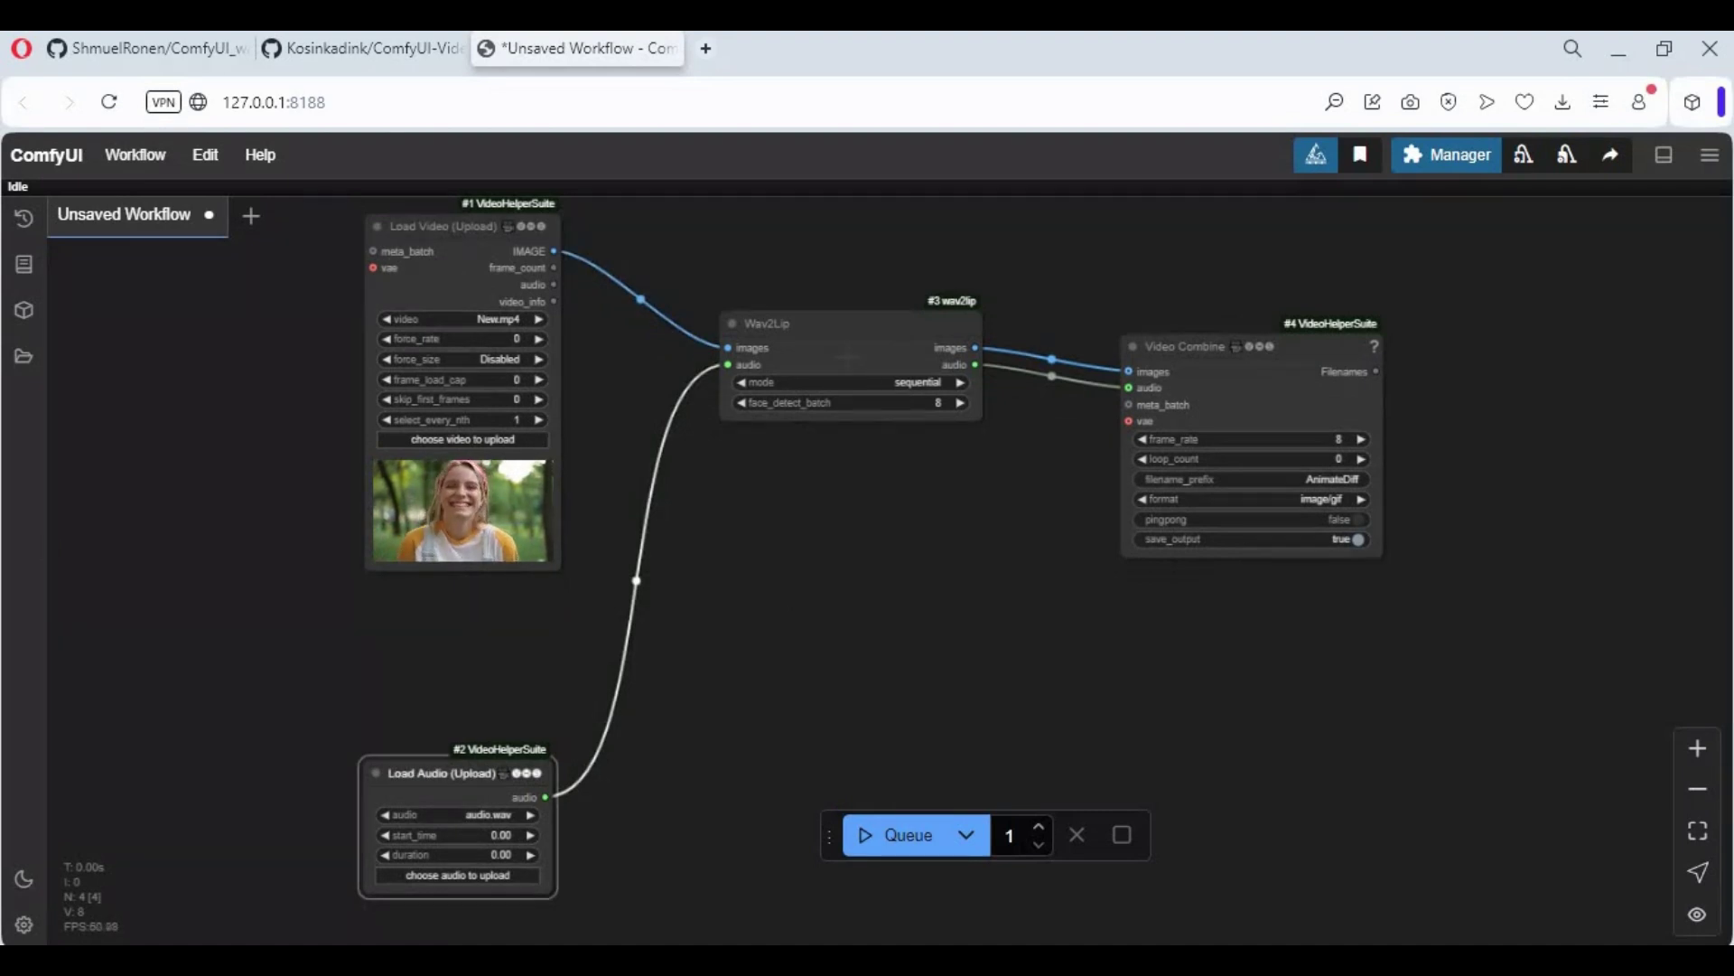
left_click(920, 382)
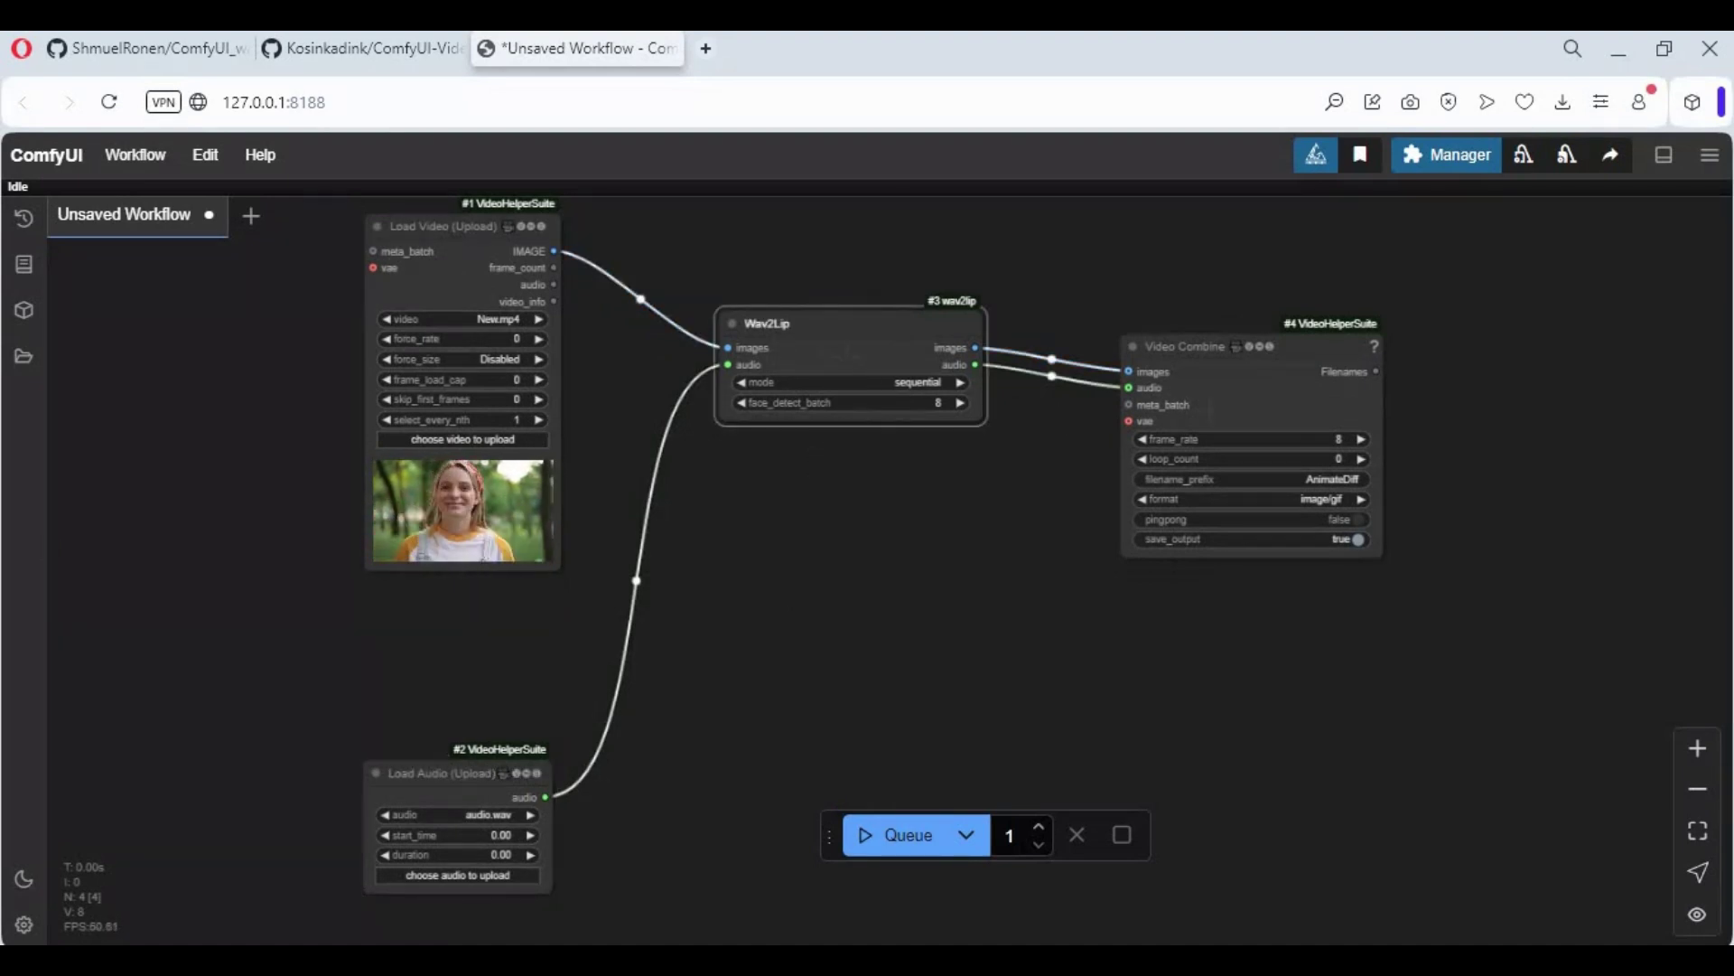
left_click(1183, 348)
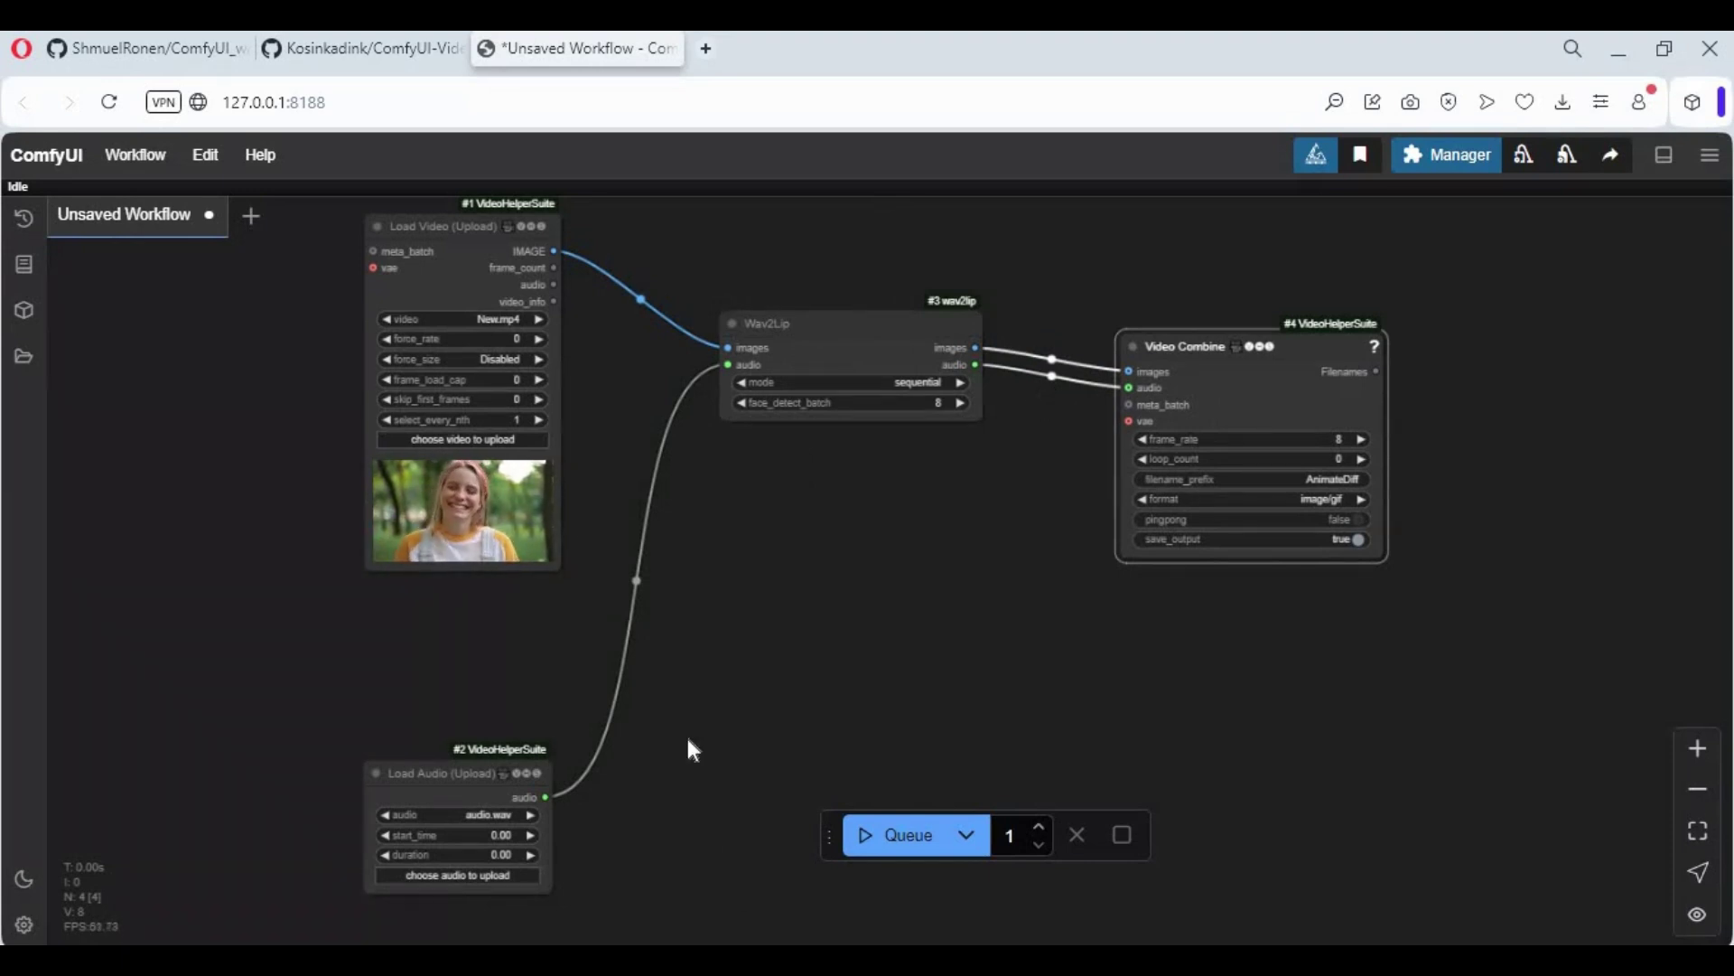
left_click(885, 831)
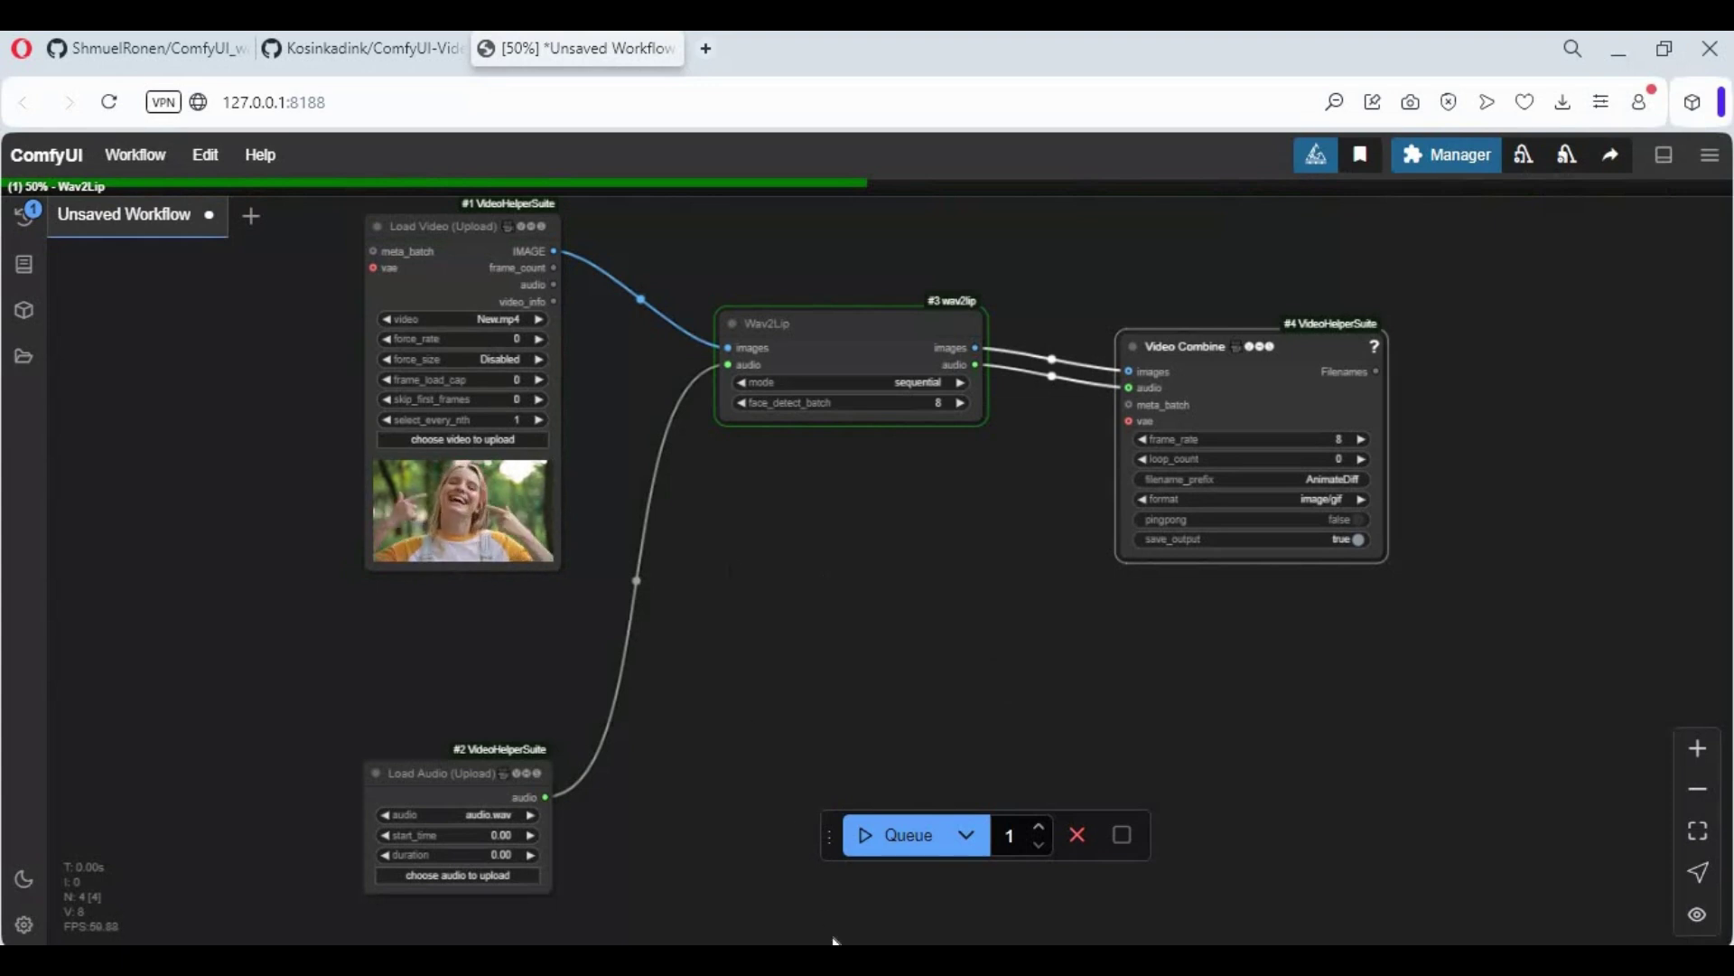
- Watch the server log until the Wav2Lip workflow finishes in about 446 seconds, then return to ComfyUI
key("alt+Tab")
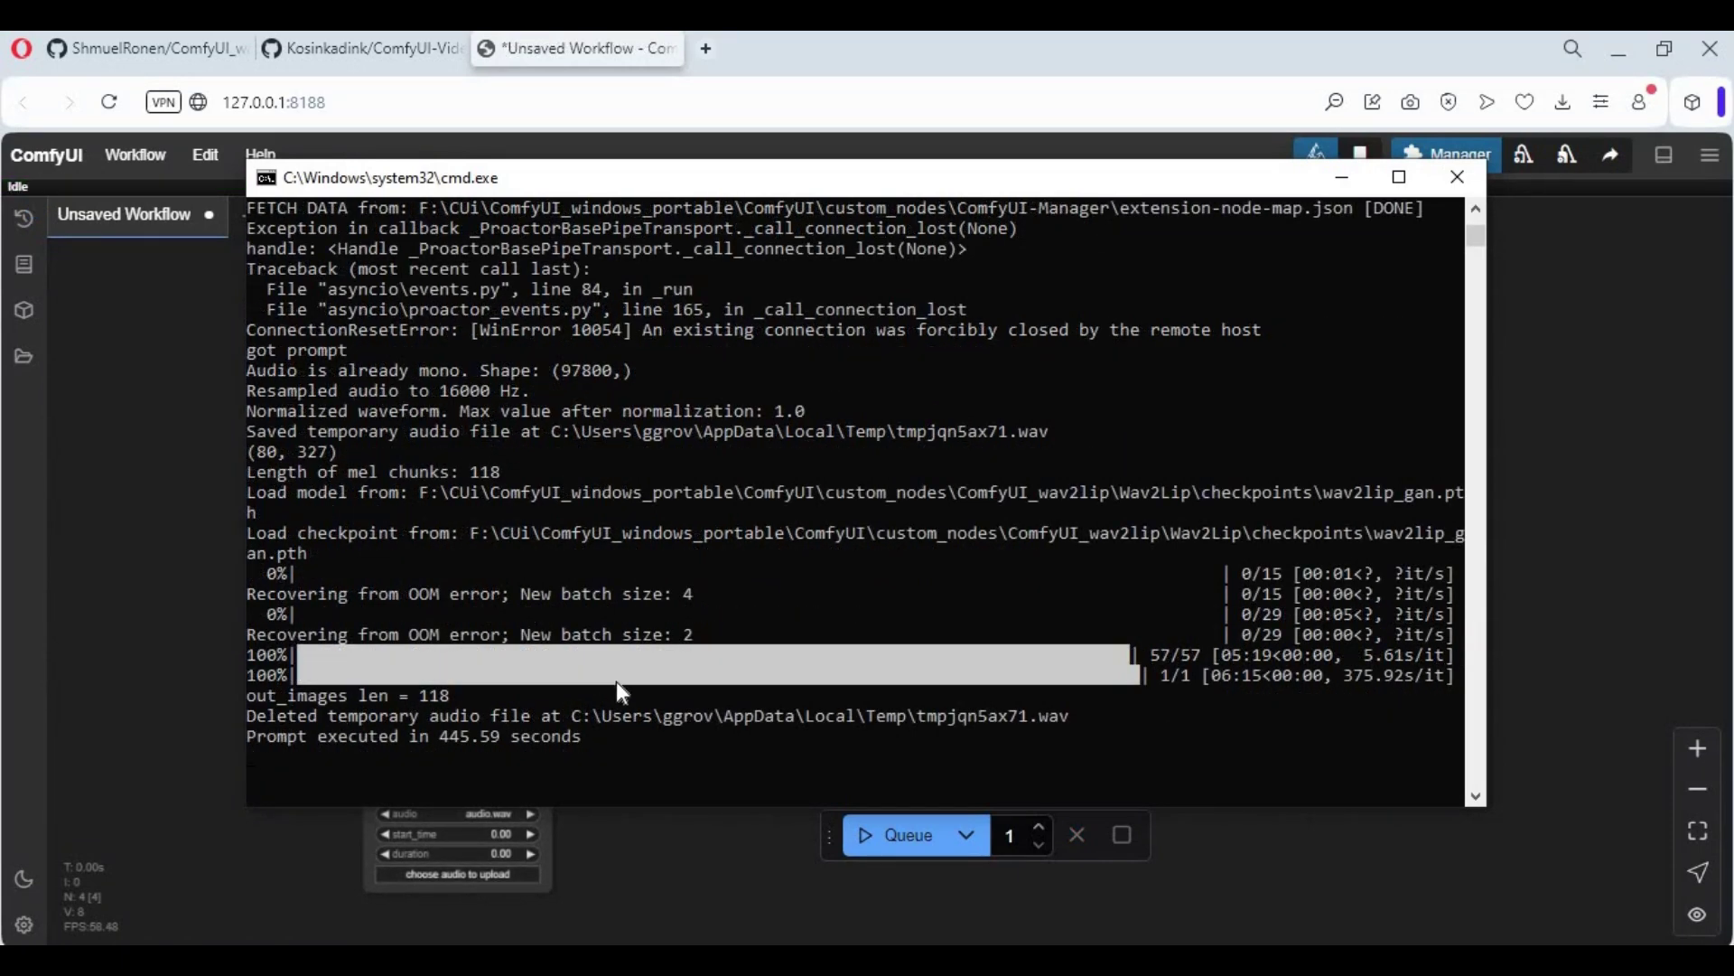
key("alt+Tab")
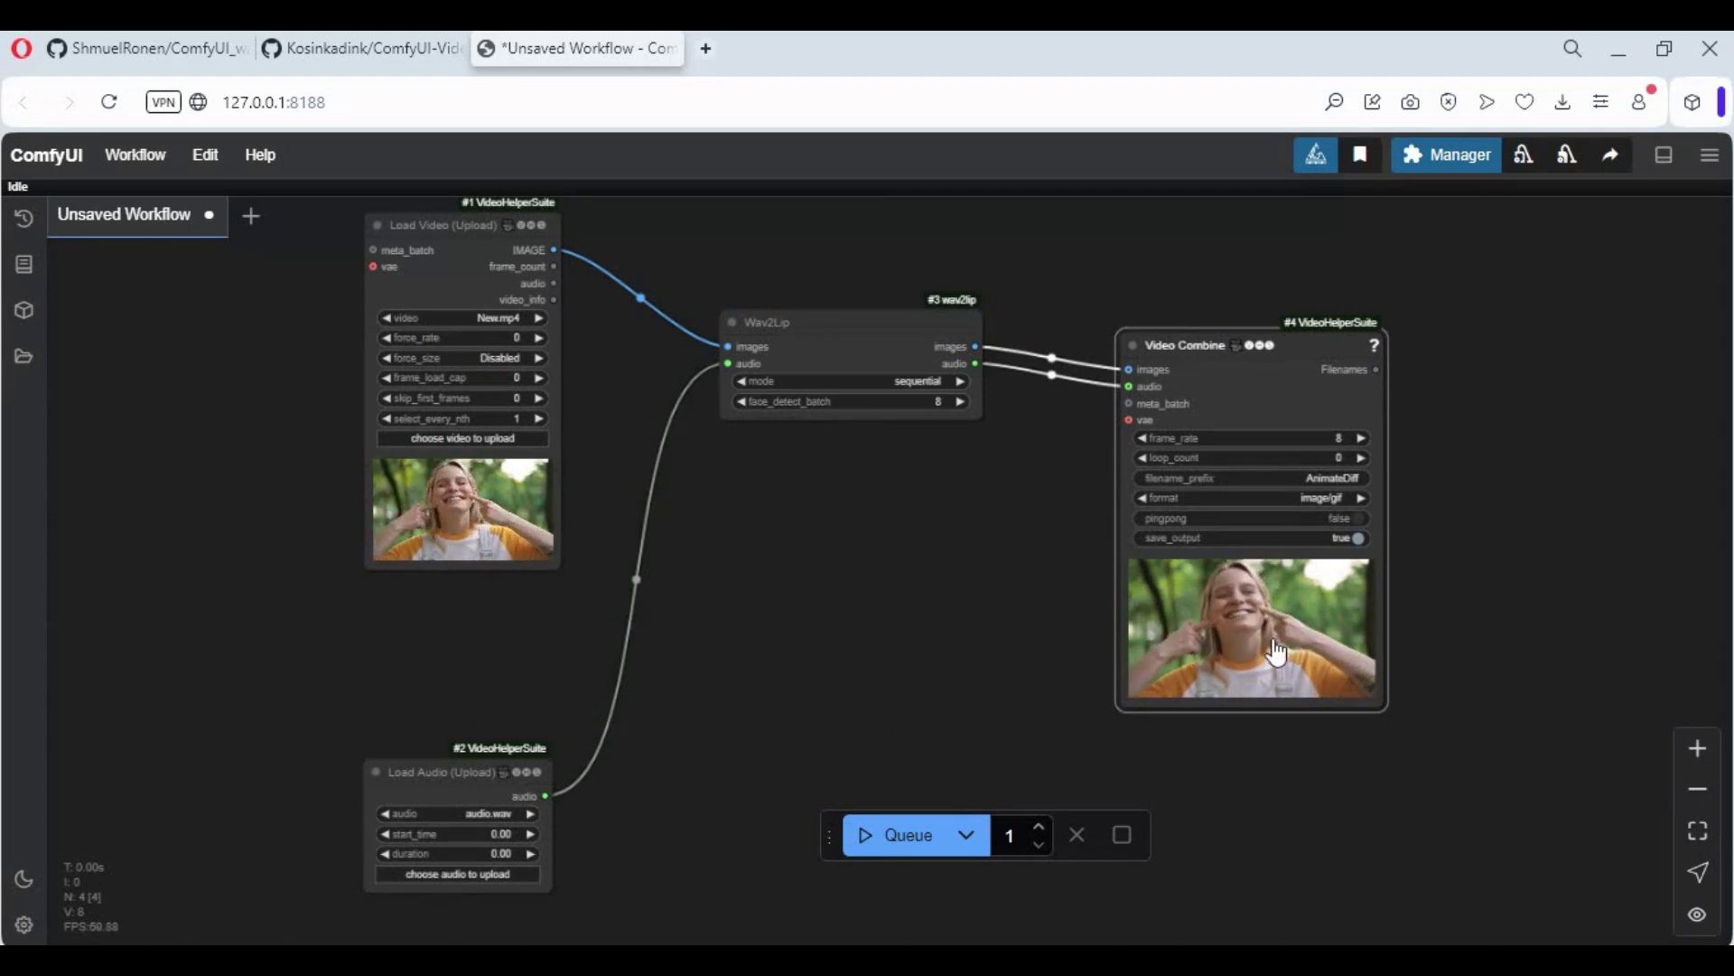
- Save the Video Combine preview to disk as AnimateDiff_00002.gif
right_click(1271, 605)
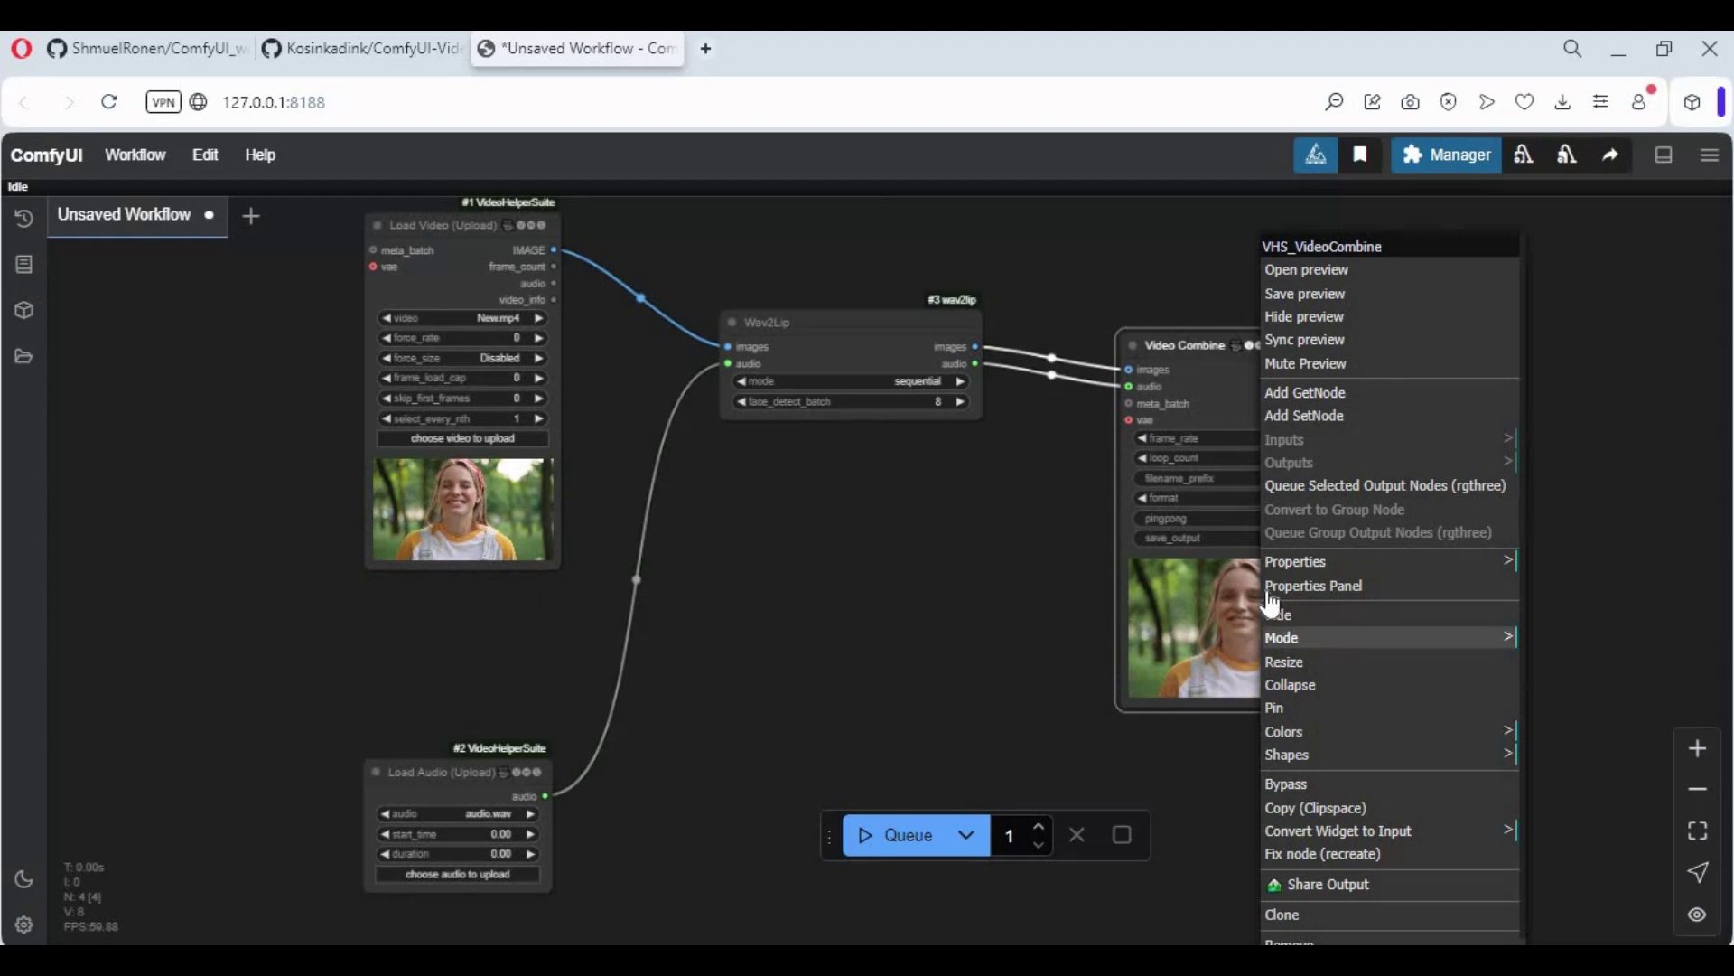
left_click(1361, 295)
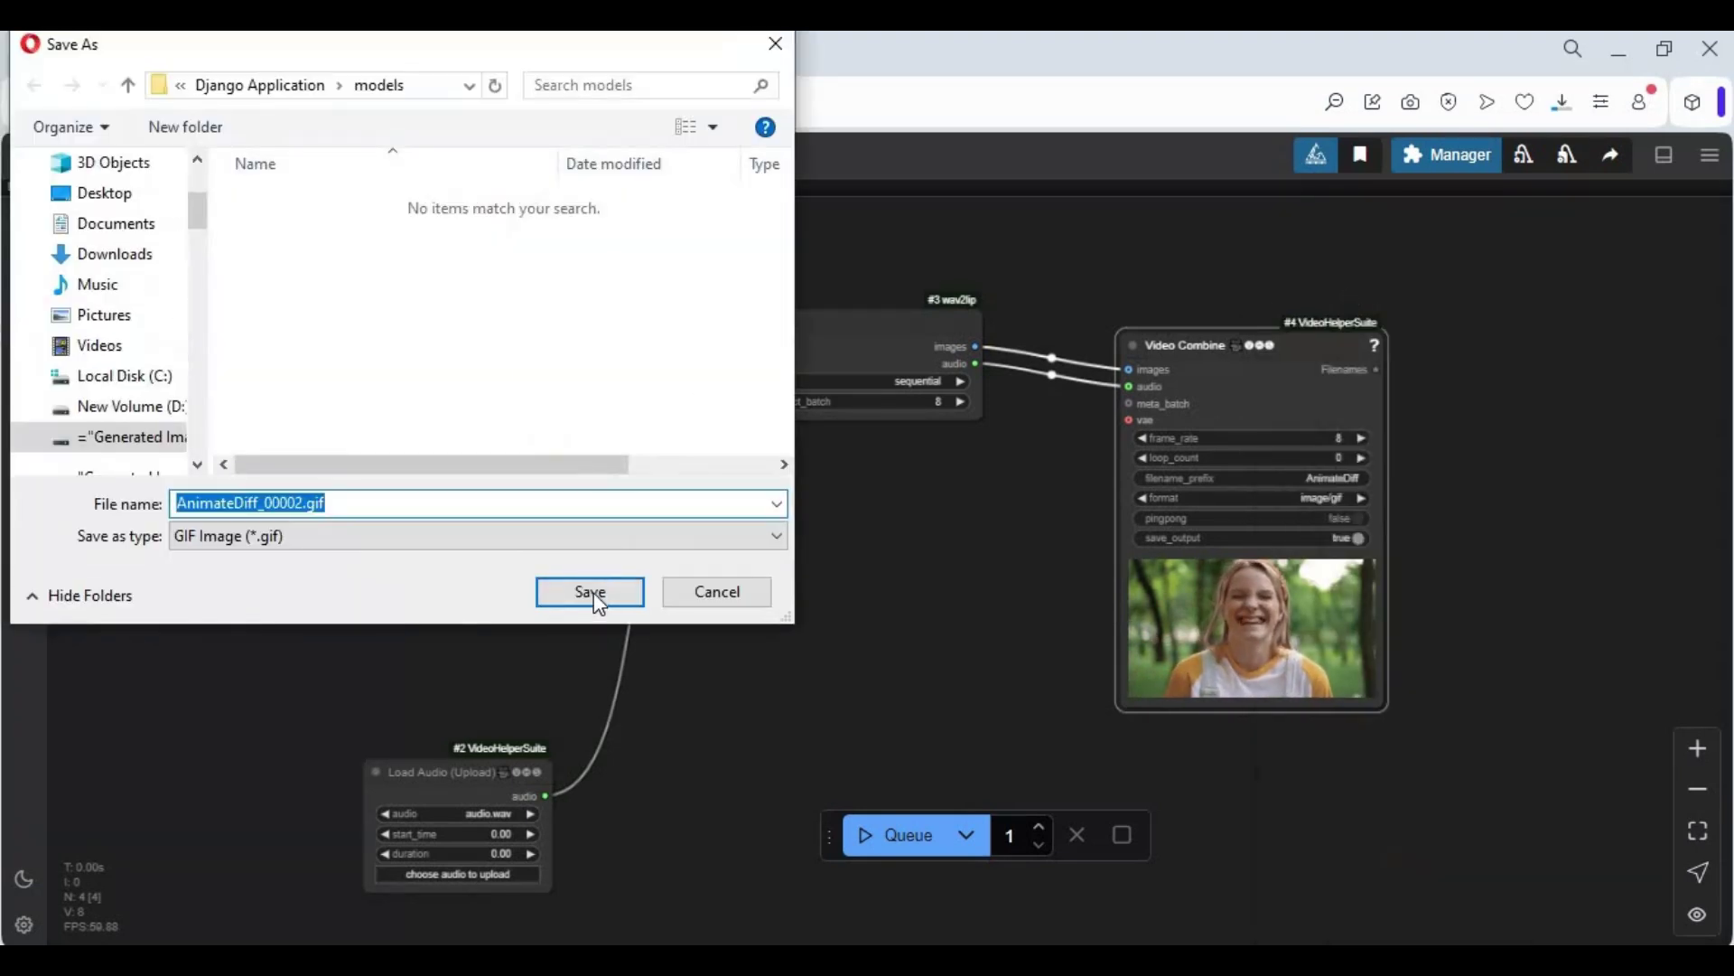
left_click(593, 590)
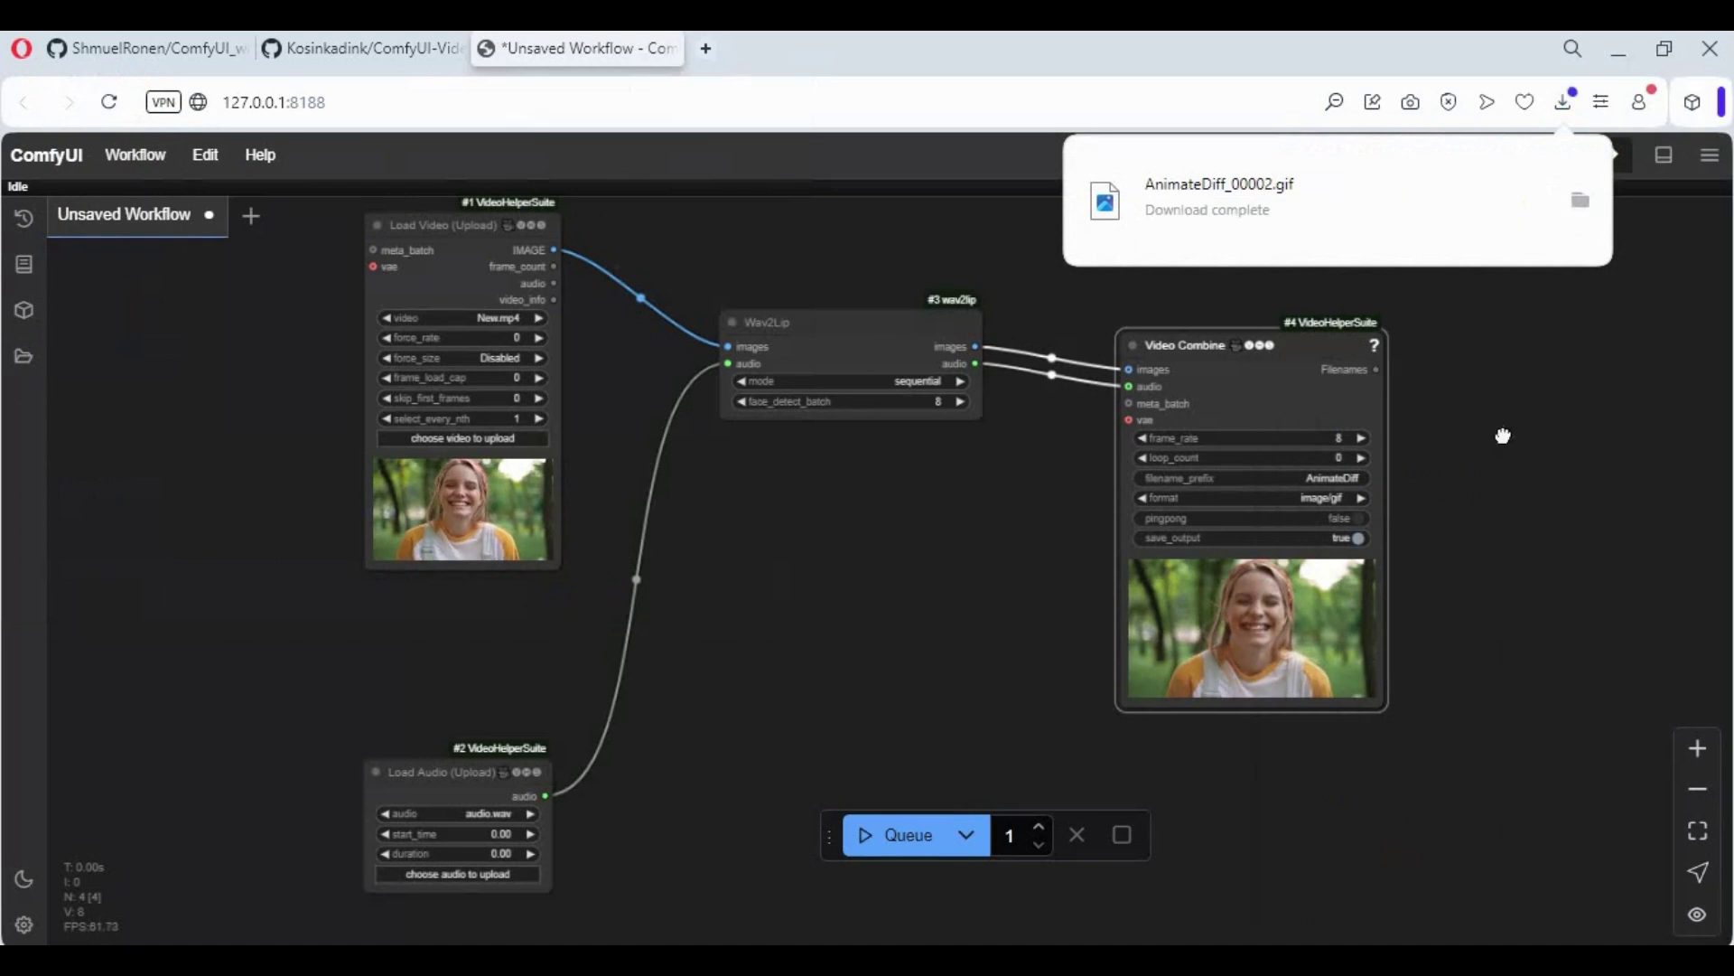